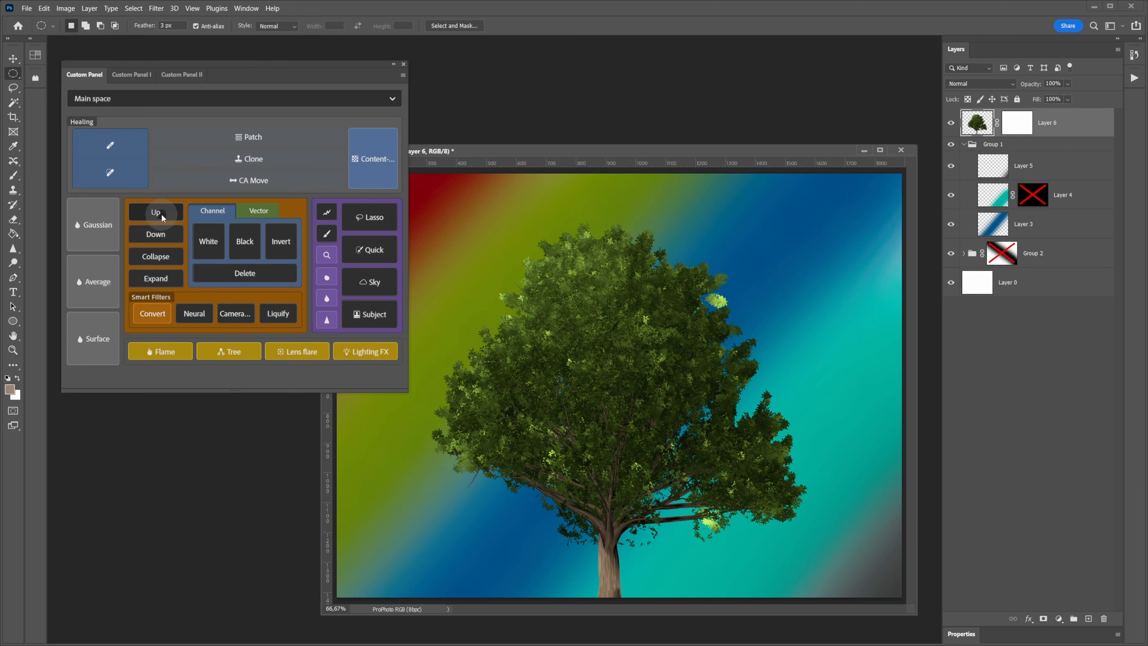
Step: Open the Up button for editing and assign it the layer action Select previous
left_click(157, 212)
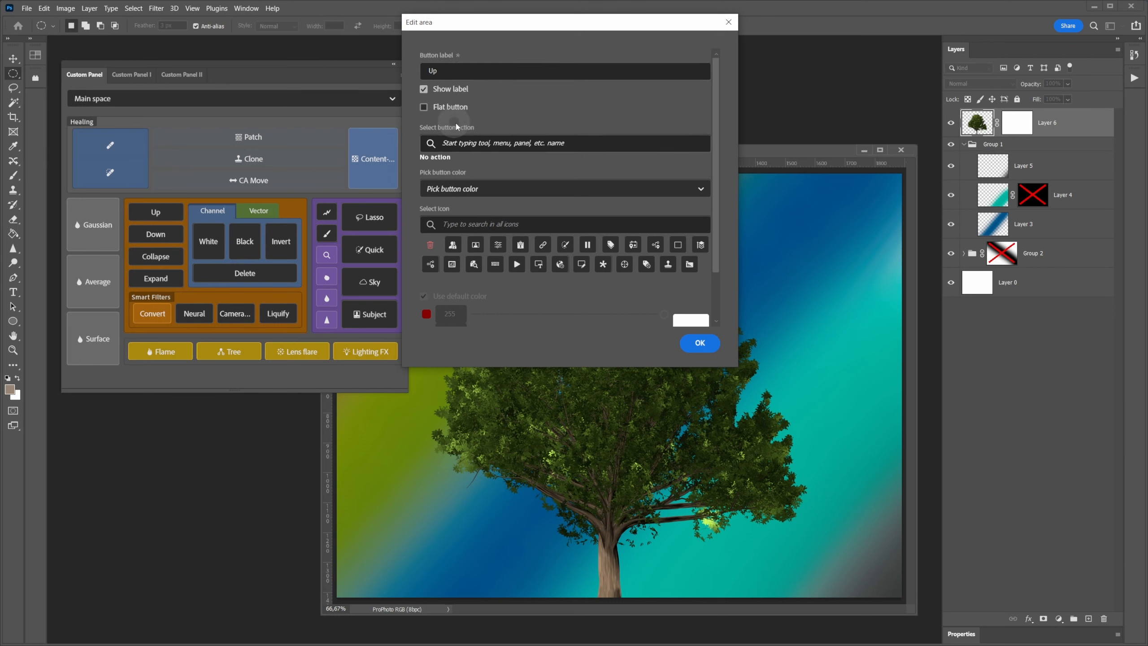
left_click(539, 148)
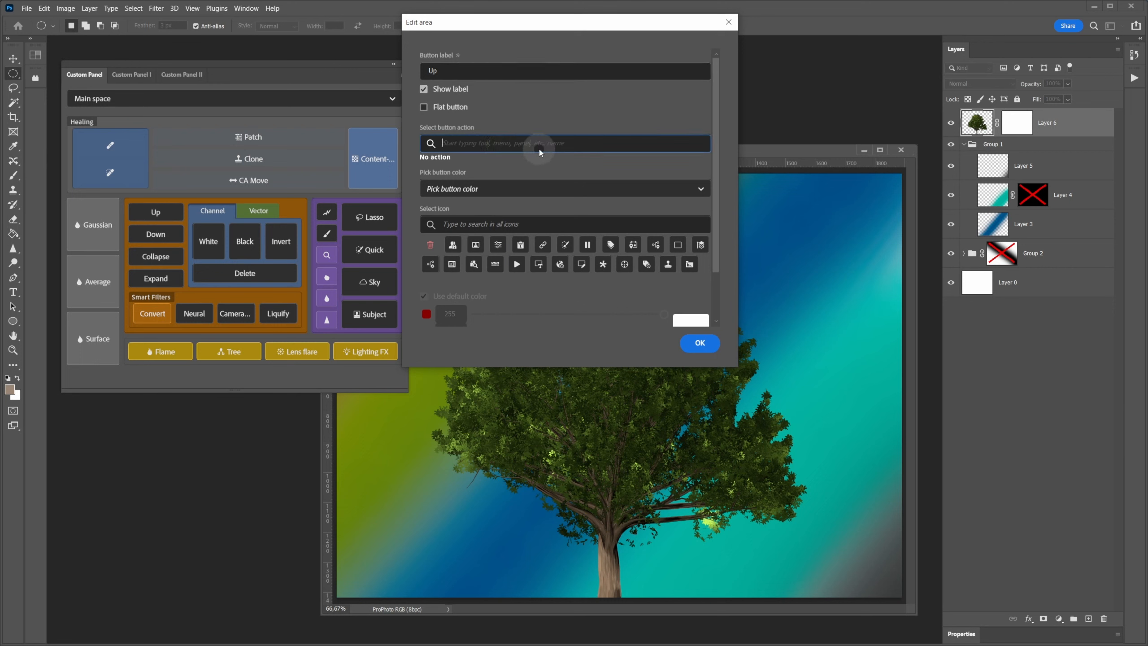
type("@lay")
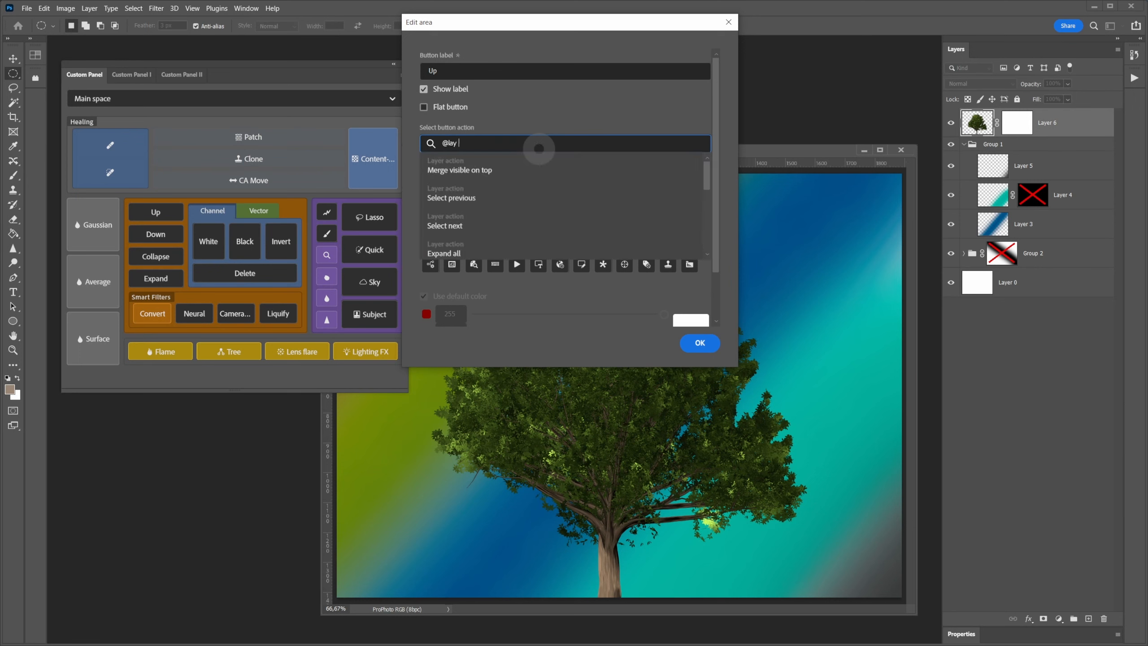
type(" up")
key("BackSpace")
key("BackSpace")
scroll(530, 200, "down", 1)
scroll(530, 200, "up", 1)
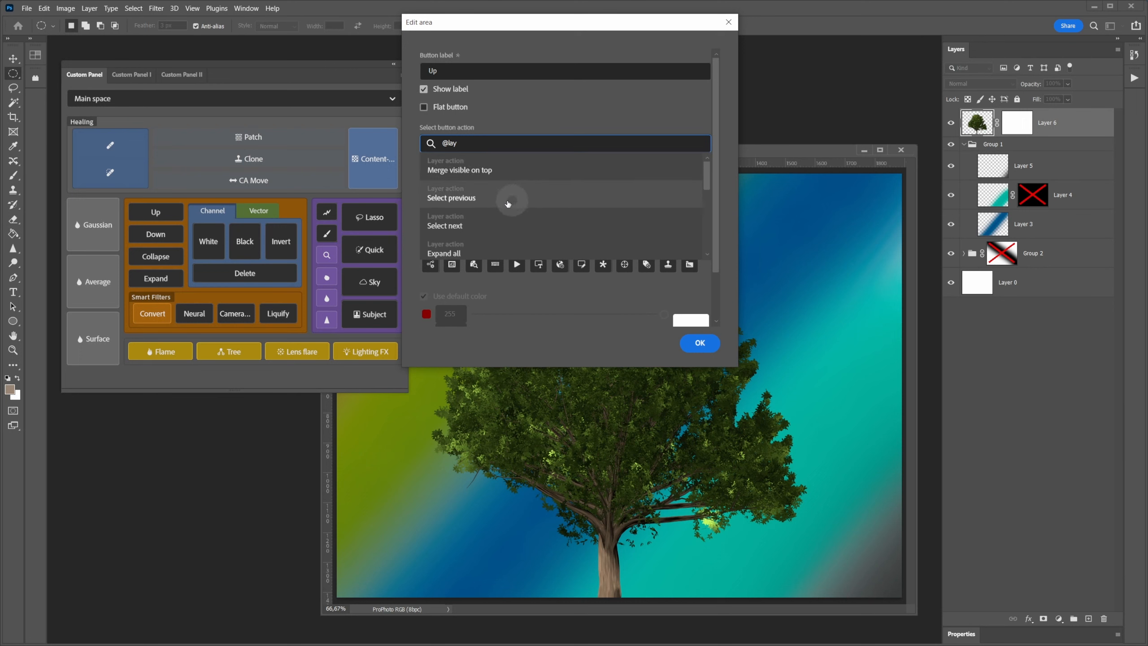
left_click(486, 197)
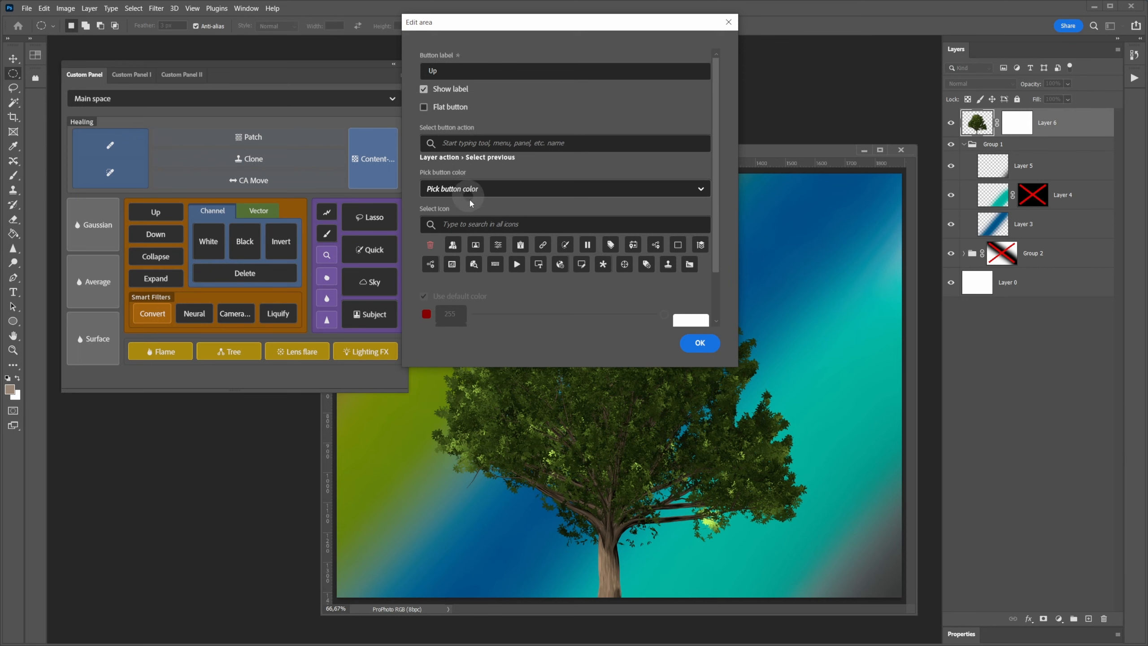
Step: Give the Up button the up-arrow icon and hide its label, searching the icons for "arr"
left_click(525, 223)
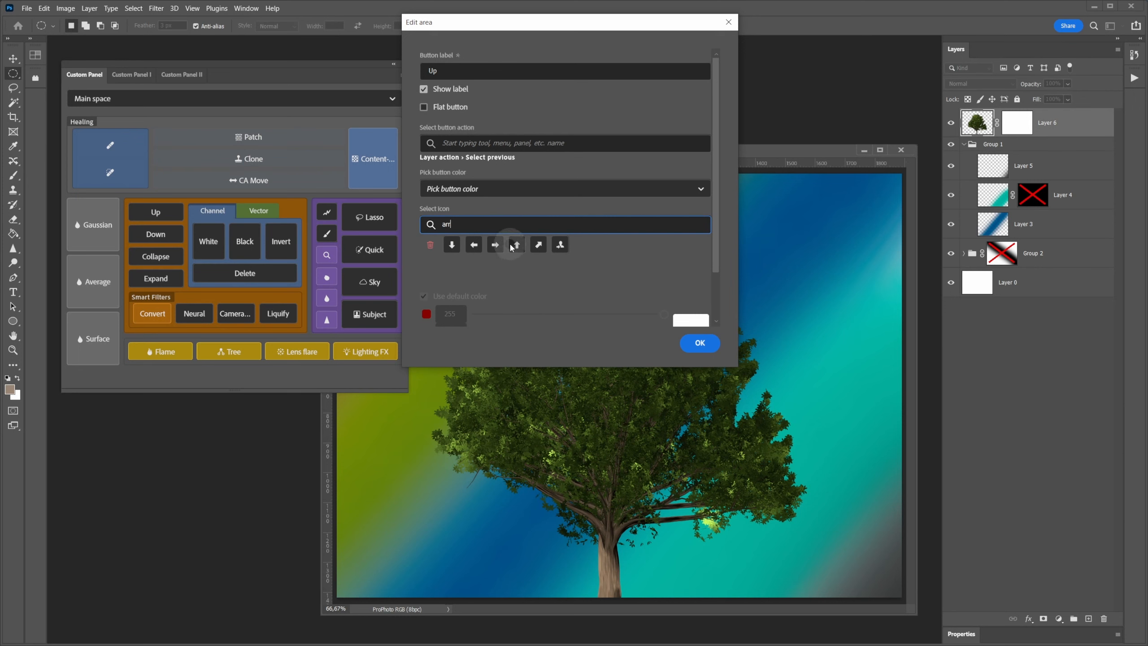
left_click(513, 246)
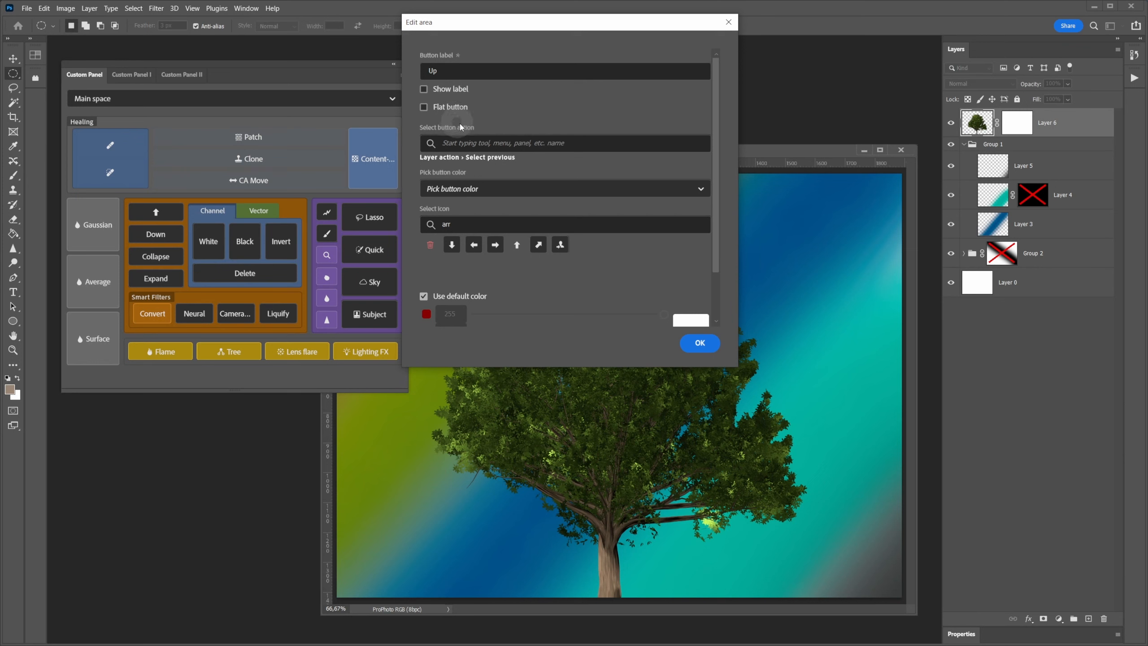
left_click(699, 345)
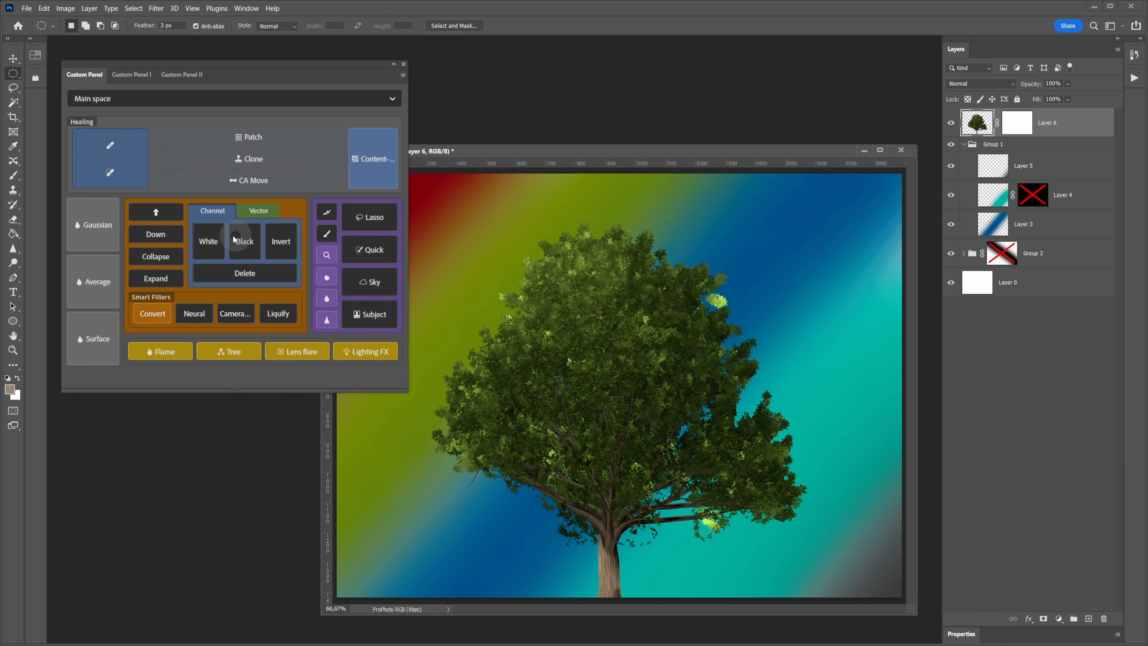
left_click(166, 234)
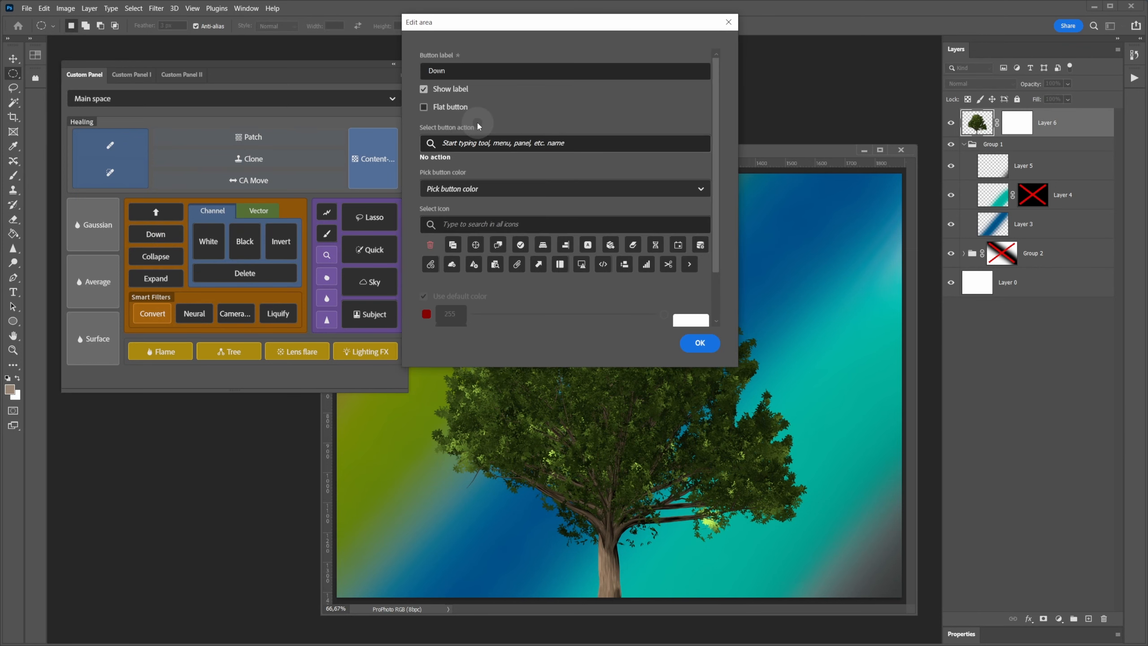
left_click(473, 142)
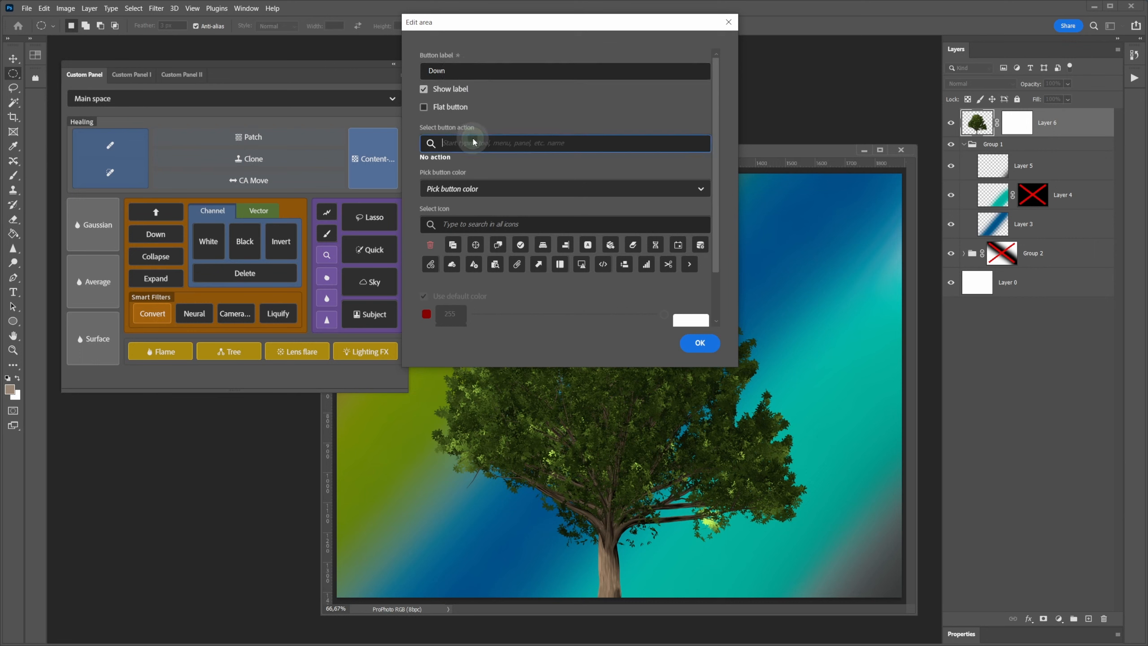
type("@l")
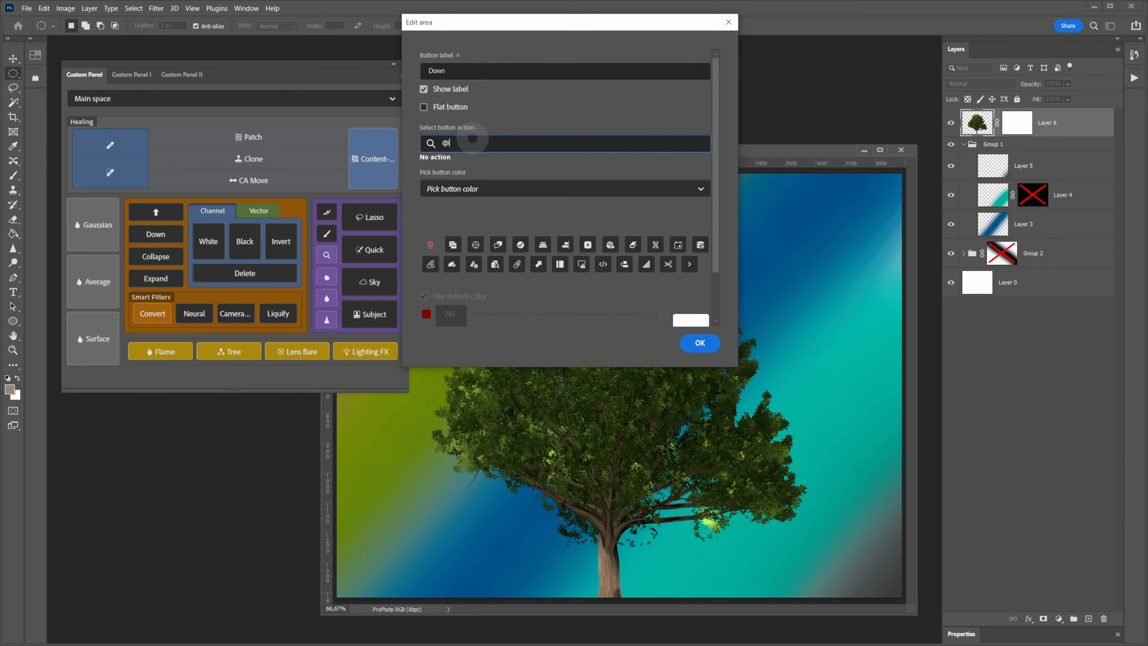
type("ay nex")
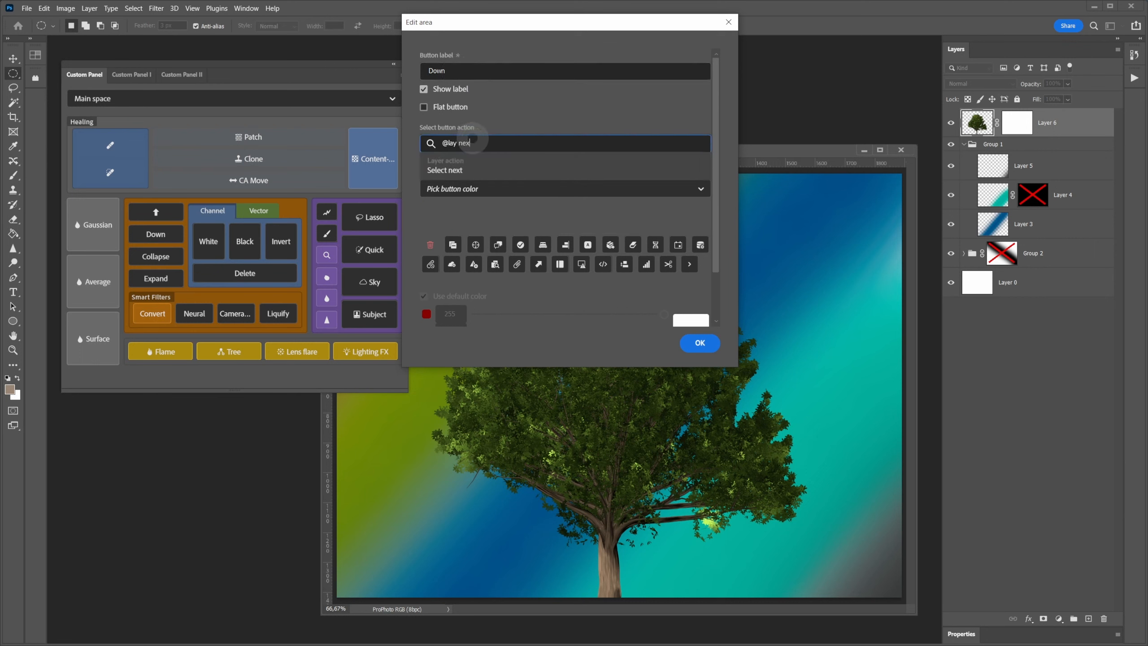
left_click(468, 168)
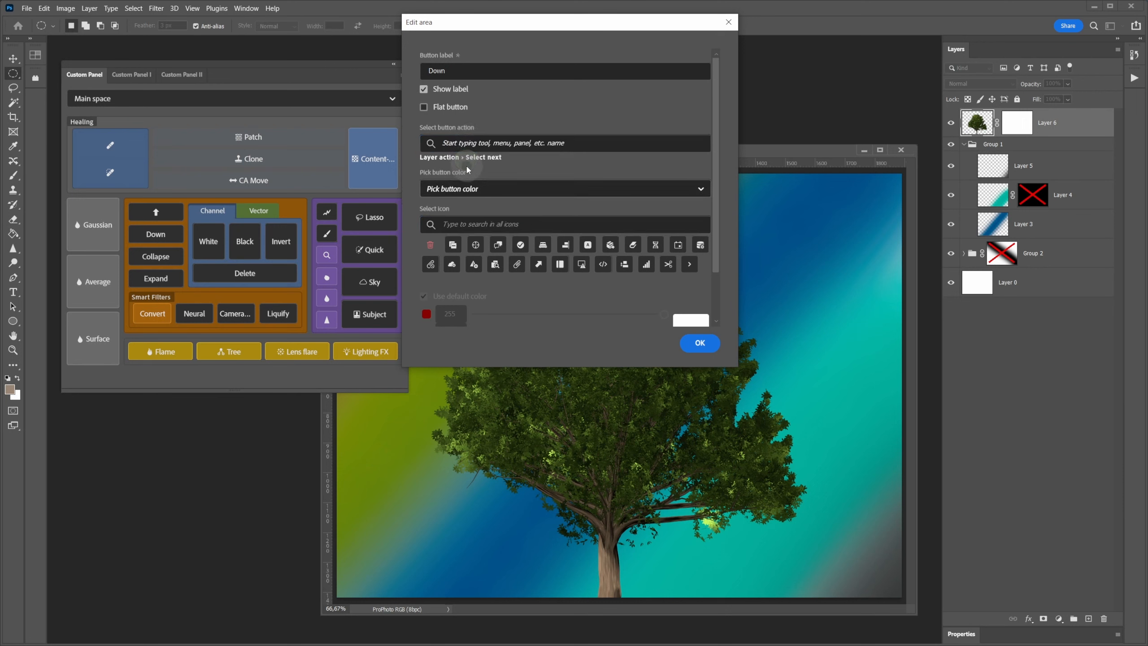
Step: Give the Down button the down-arrow icon and hide its label, searching the icons for "arro"
left_click(469, 223)
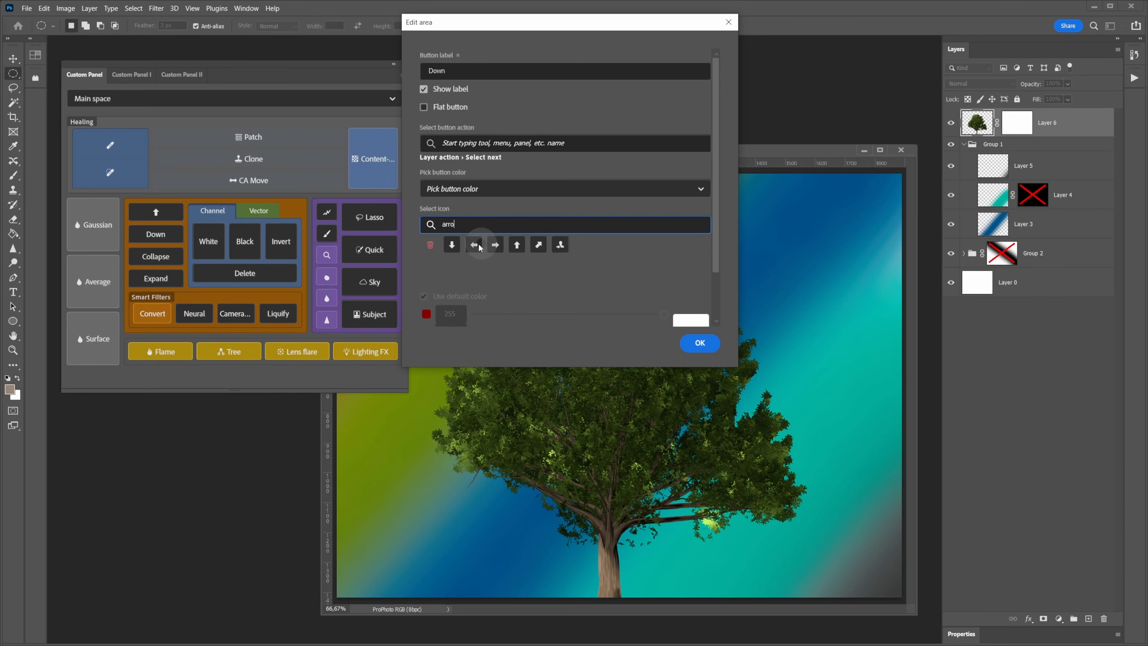
left_click(450, 245)
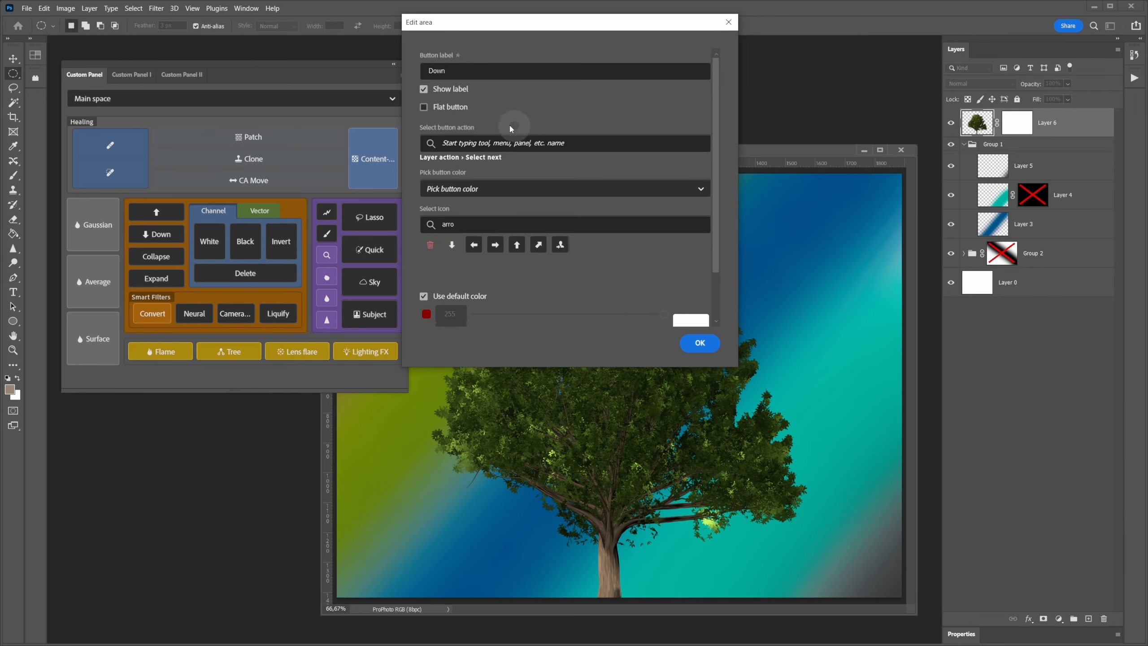
left_click(452, 89)
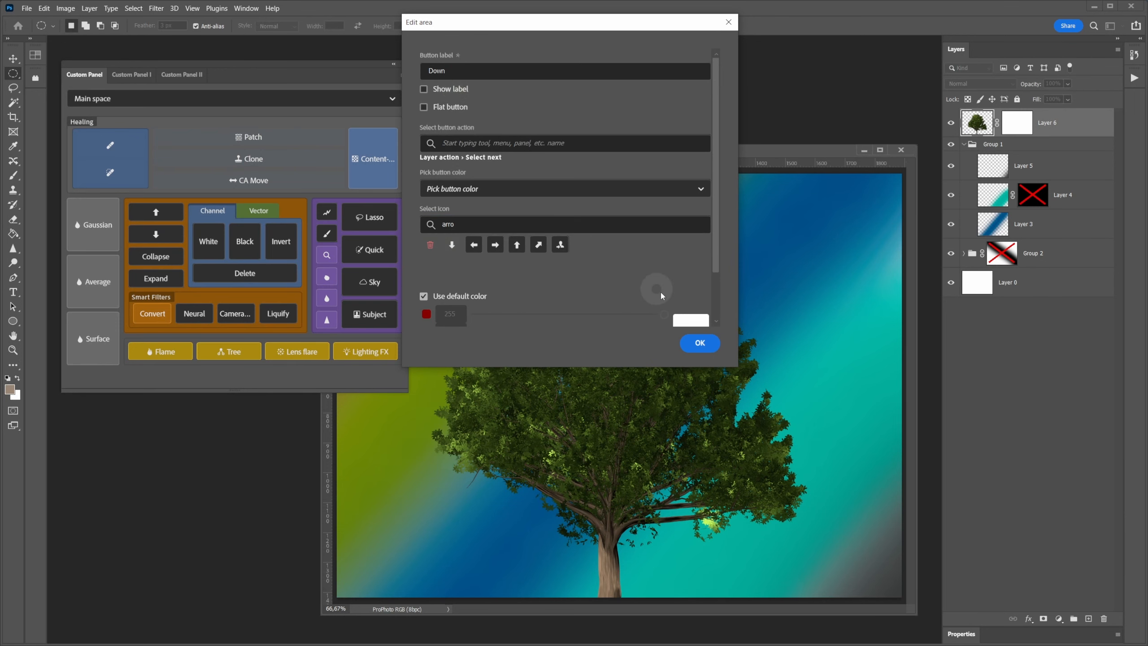
left_click(697, 343)
Step: Give the Collapse button the stacked-squares minus icon found with "minus" and hide its label
left_click(156, 256)
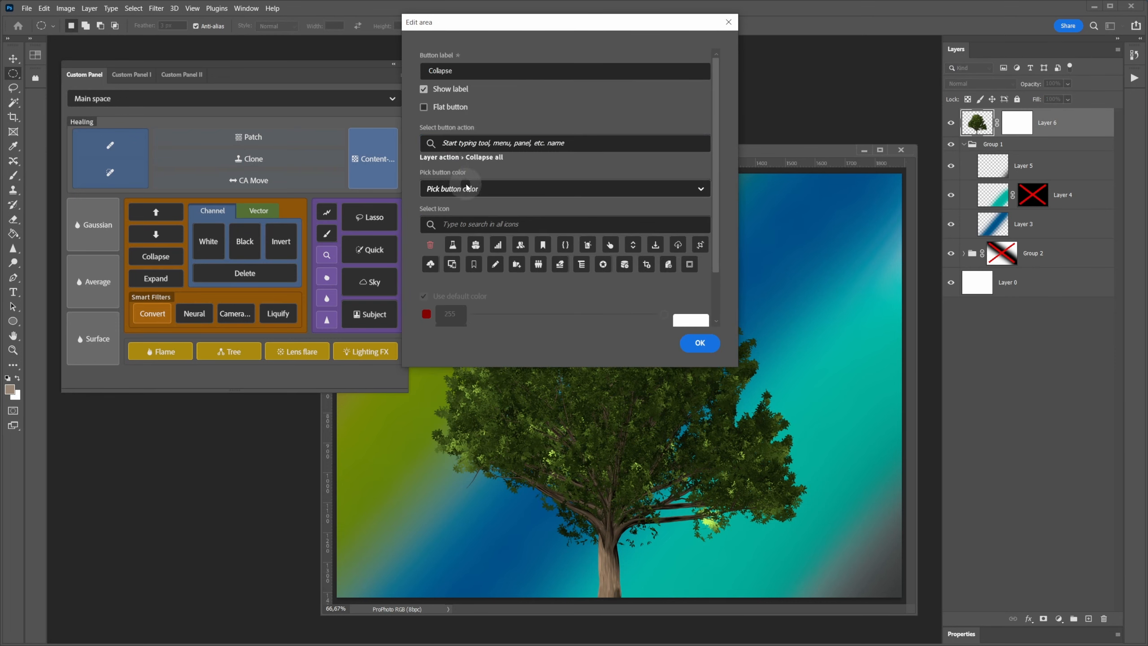
left_click(479, 223)
type("minus")
left_click(515, 245)
left_click(698, 343)
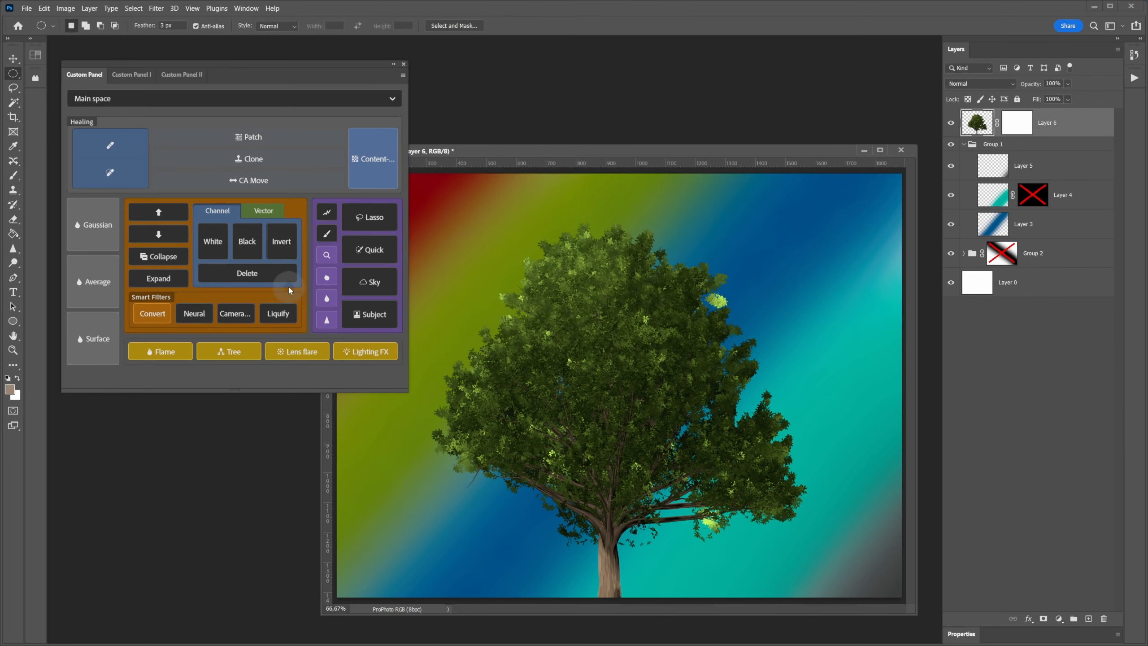
left_click(159, 256)
left_click(449, 90)
left_click(698, 343)
Step: Assign the layer action Expand all to the Expand button, searching the actions for "expand"
left_click(165, 280)
left_click(478, 144)
type("e")
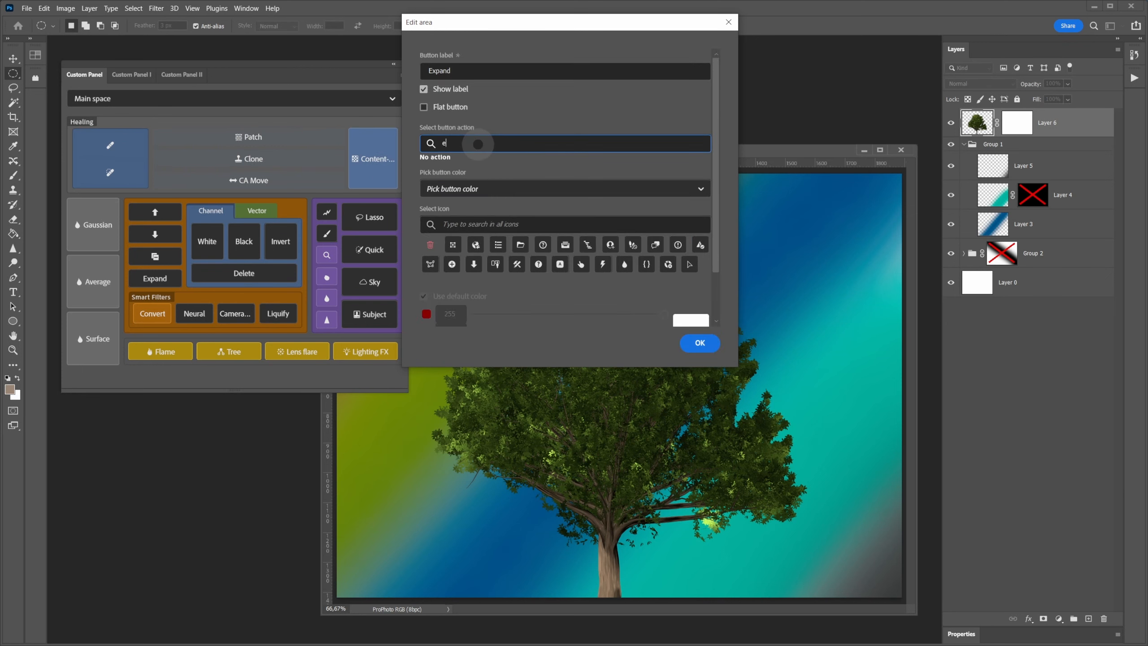
type("xpand")
left_click(469, 190)
Step: Give the Expand button the stacked-squares plus icon found with "tree" and hide its label
left_click(485, 225)
type("tree")
left_click(458, 92)
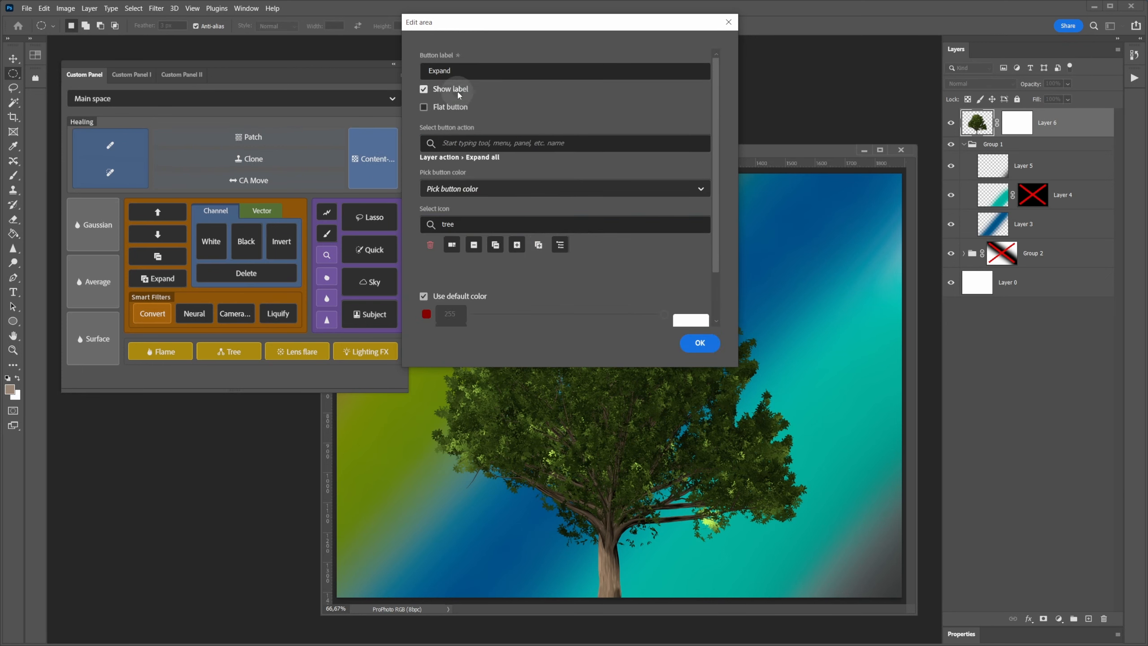
left_click(699, 342)
Step: Assign the layer action Create white mask to the White button in the Channel group
left_click(203, 241)
left_click(544, 128)
type("@lay w")
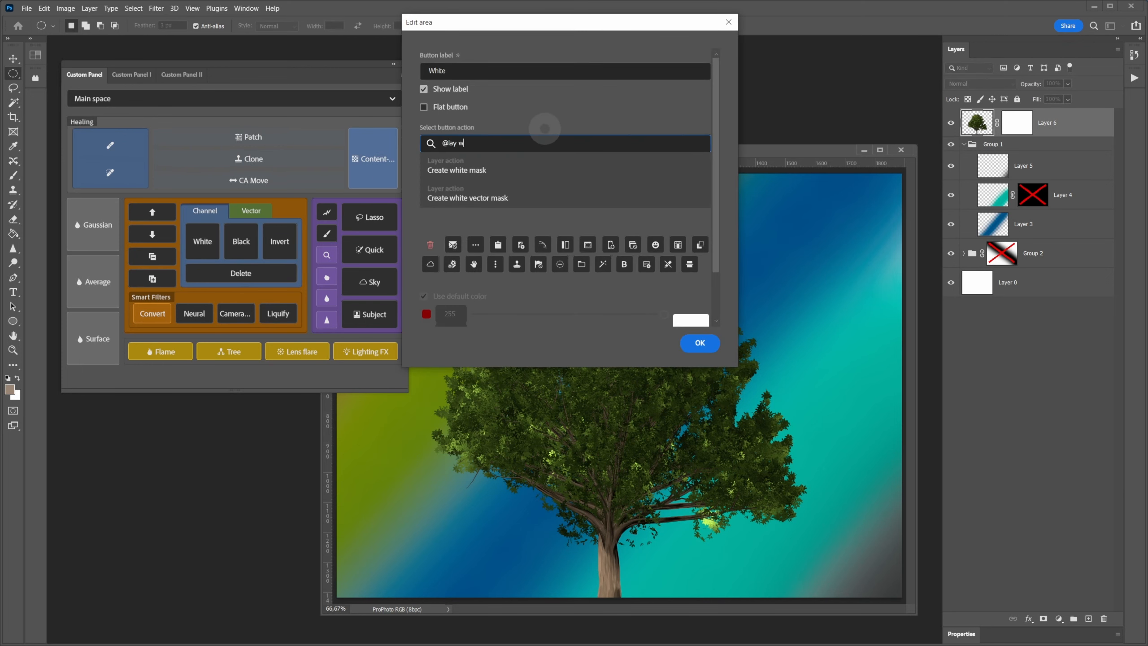
type("hit")
left_click(493, 167)
Step: Give the White button the filled square icon found with "lou" and hide its label
left_click(483, 225)
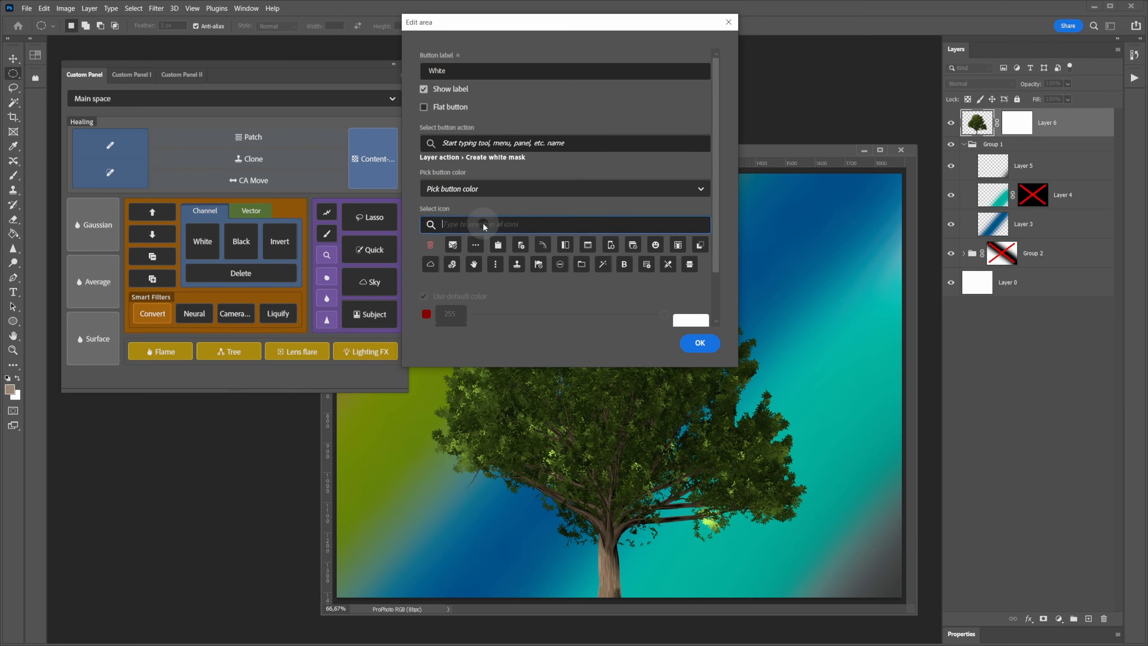
type("lou")
left_click(424, 89)
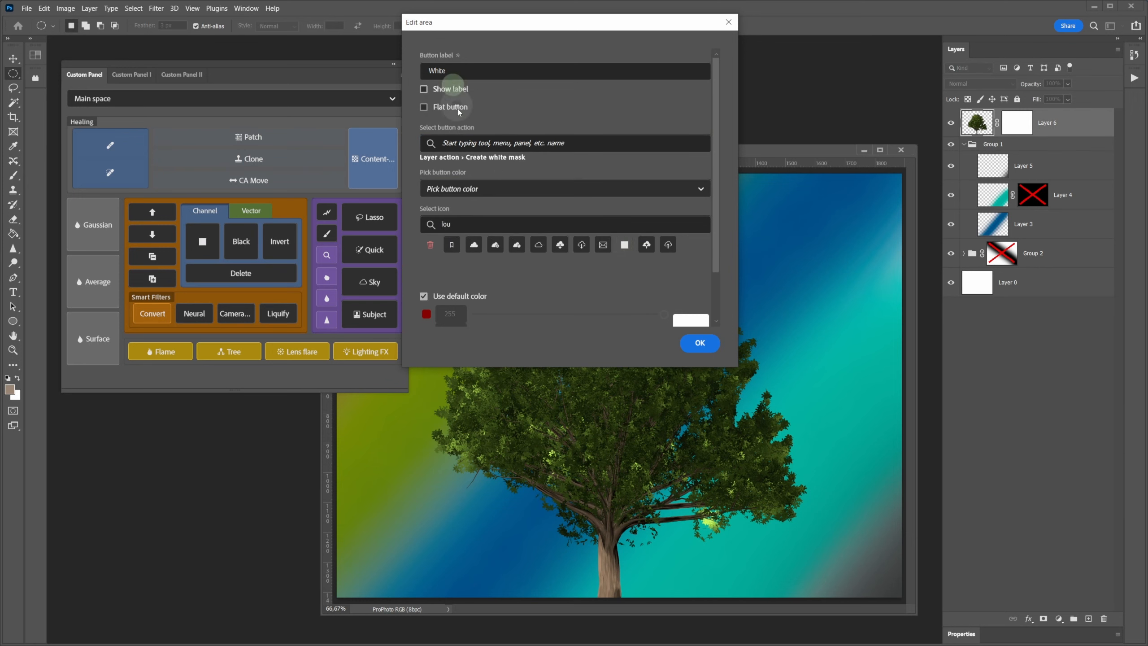
Step: Color the White button Blue and apply a custom white icon color of RGB 255, 255, 255
left_click(533, 188)
left_click(454, 295)
scroll(513, 272, "down", 3)
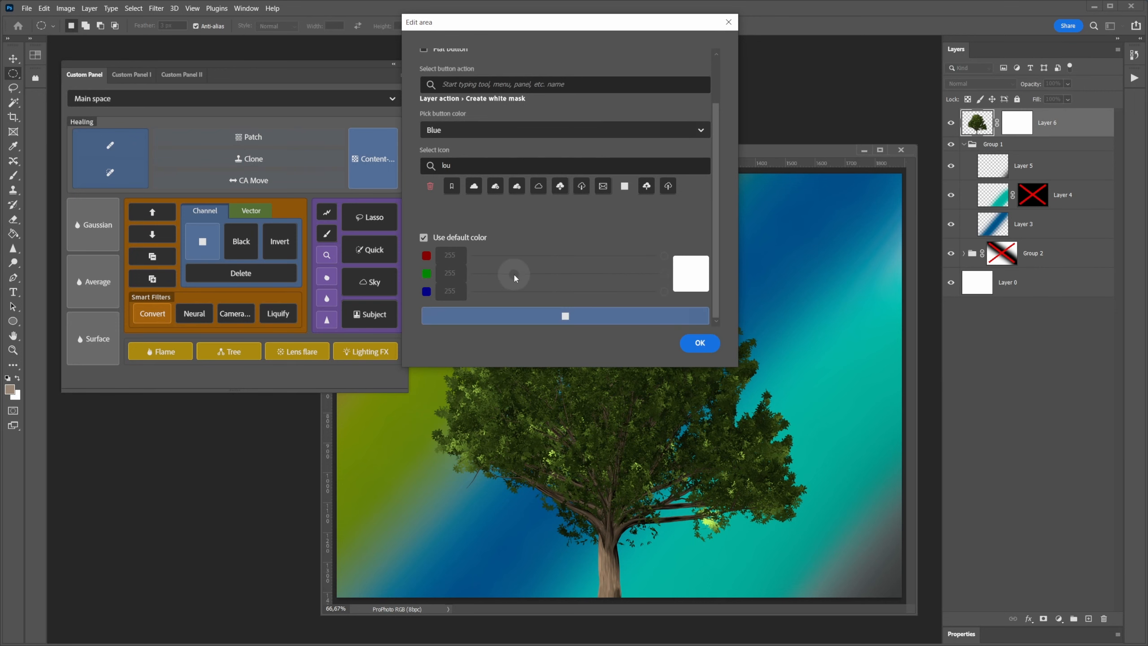
left_click(423, 237)
left_click_drag(663, 255, 455, 268)
scroll(470, 257, "up", 2)
left_click_drag(476, 313, 663, 313)
scroll(641, 292, "down", 2)
left_click(687, 272)
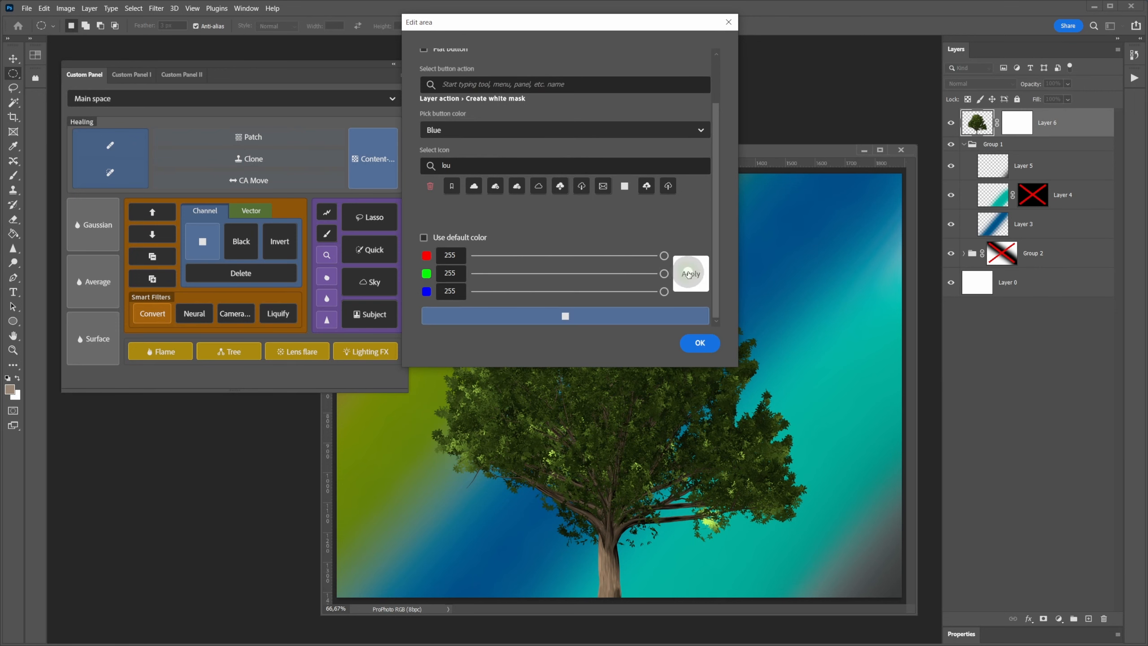
left_click(698, 342)
Step: Assign the layer action Create black mask to the Black button and set its button color to Blue
left_click(260, 262)
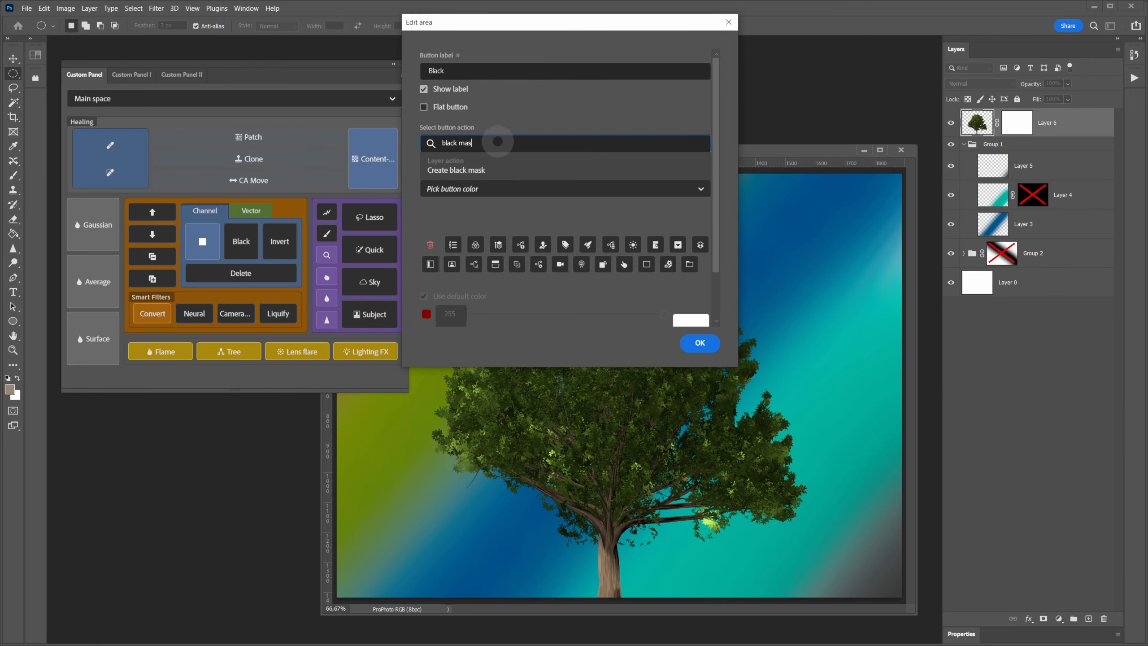
left_click(478, 189)
left_click(486, 187)
Step: Give the Black button the filled square icon, searching the icons for "loup"
left_click(556, 219)
type("loup")
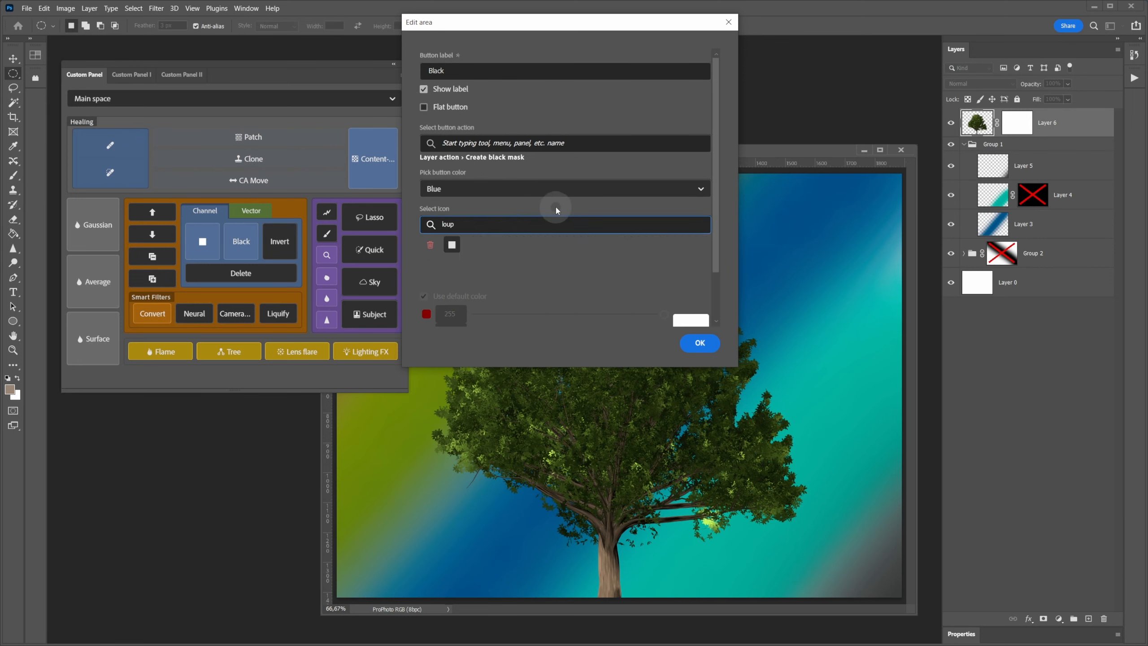
left_click(459, 247)
Step: Turn off the default icon color for the Black button and apply custom black, RGB 0, 0, 0
scroll(461, 290, "down", 2)
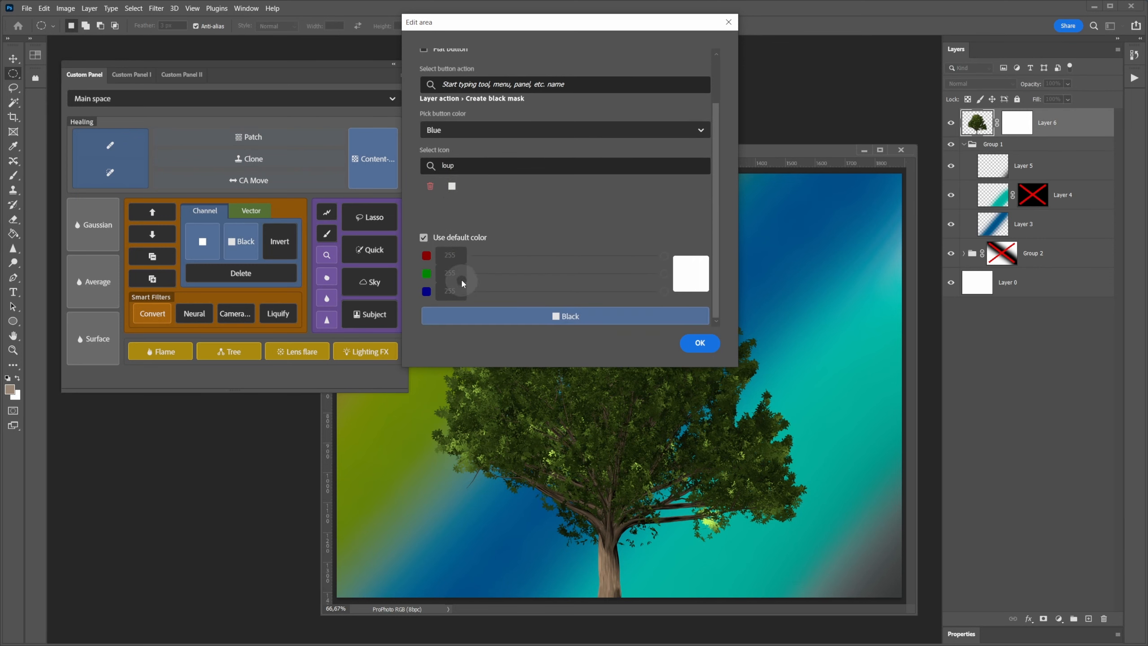
left_click(461, 238)
left_click(424, 262)
type("0")
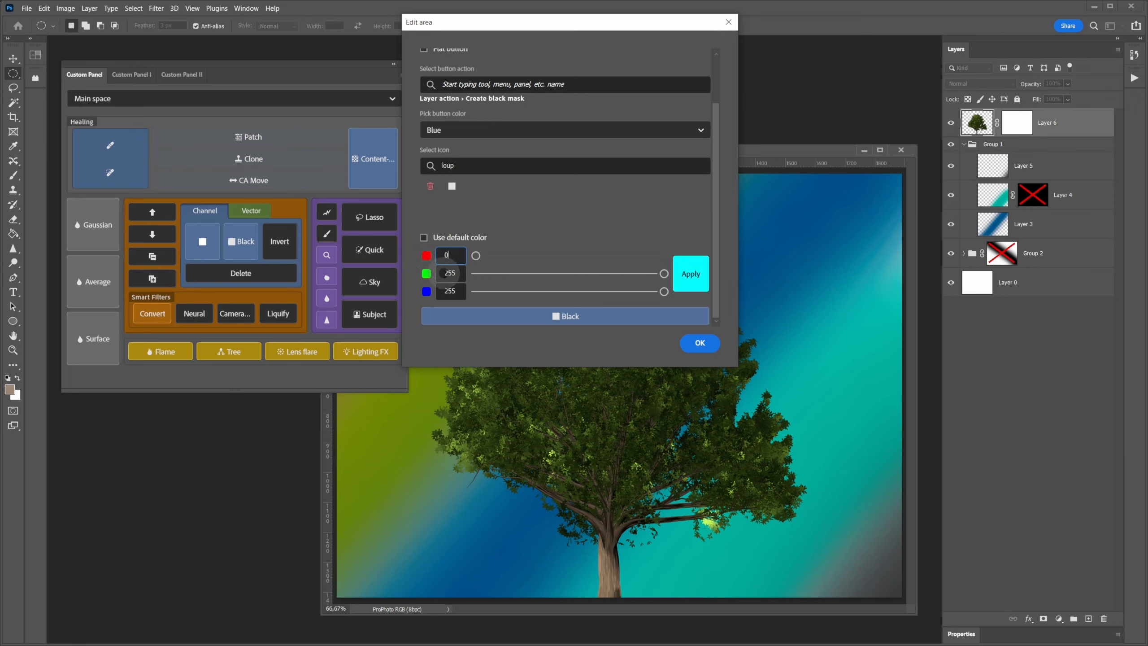
left_click(450, 272)
type("00")
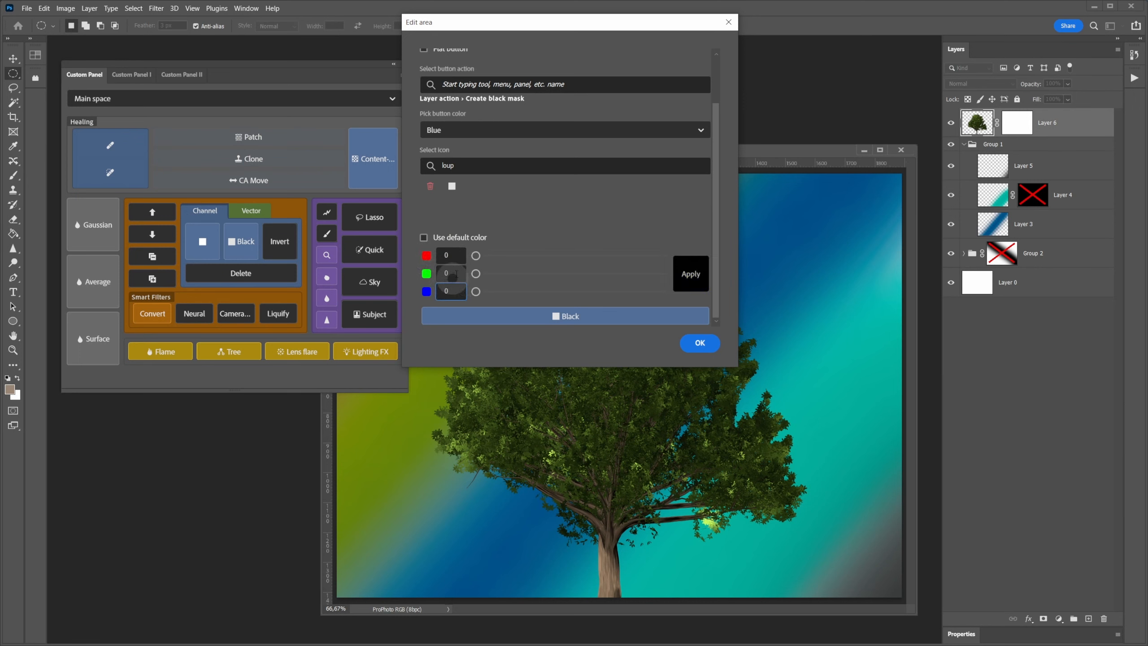
left_click(449, 272)
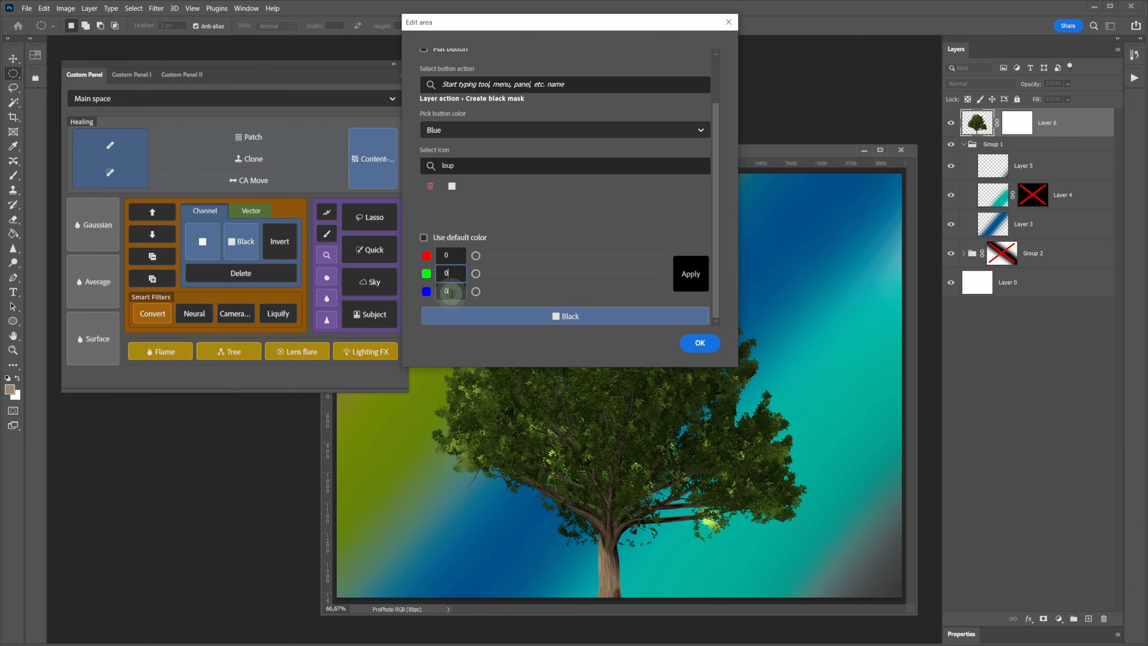
left_click(452, 284)
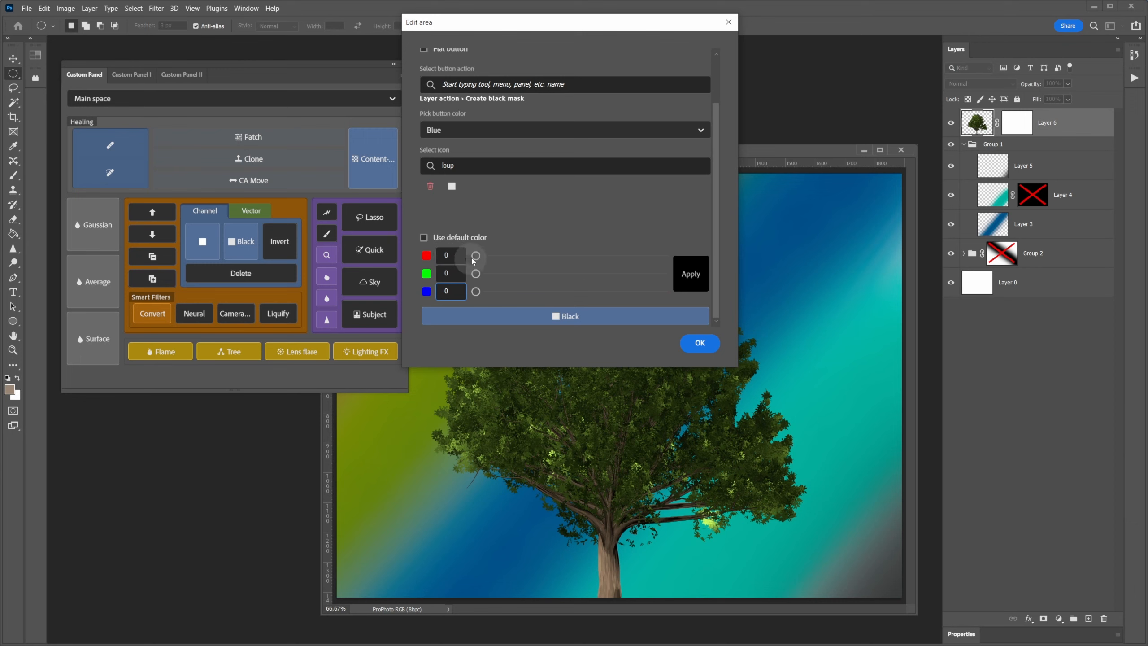
left_click_drag(475, 255, 425, 277)
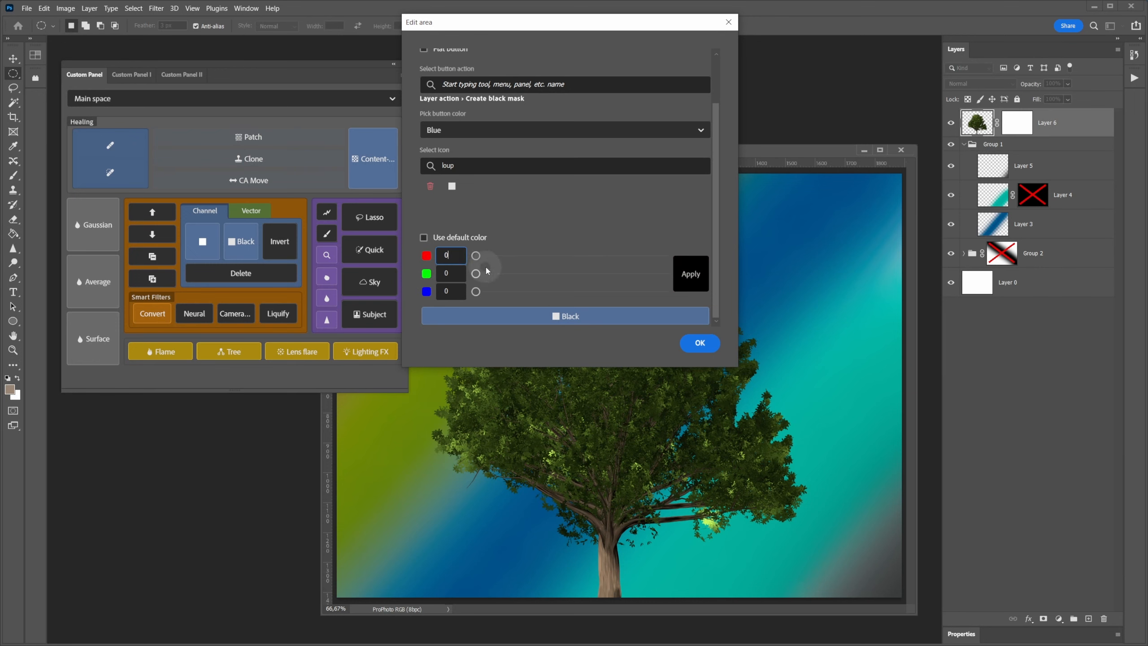
left_click(447, 255)
left_click(686, 277)
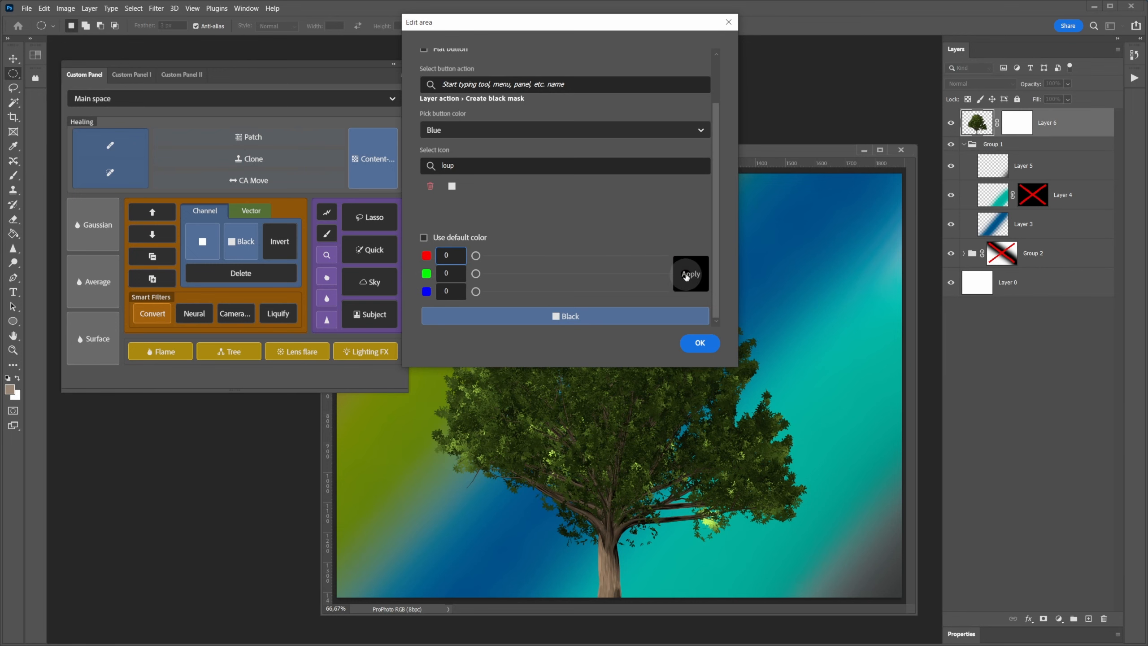
scroll(477, 139, "up", 2)
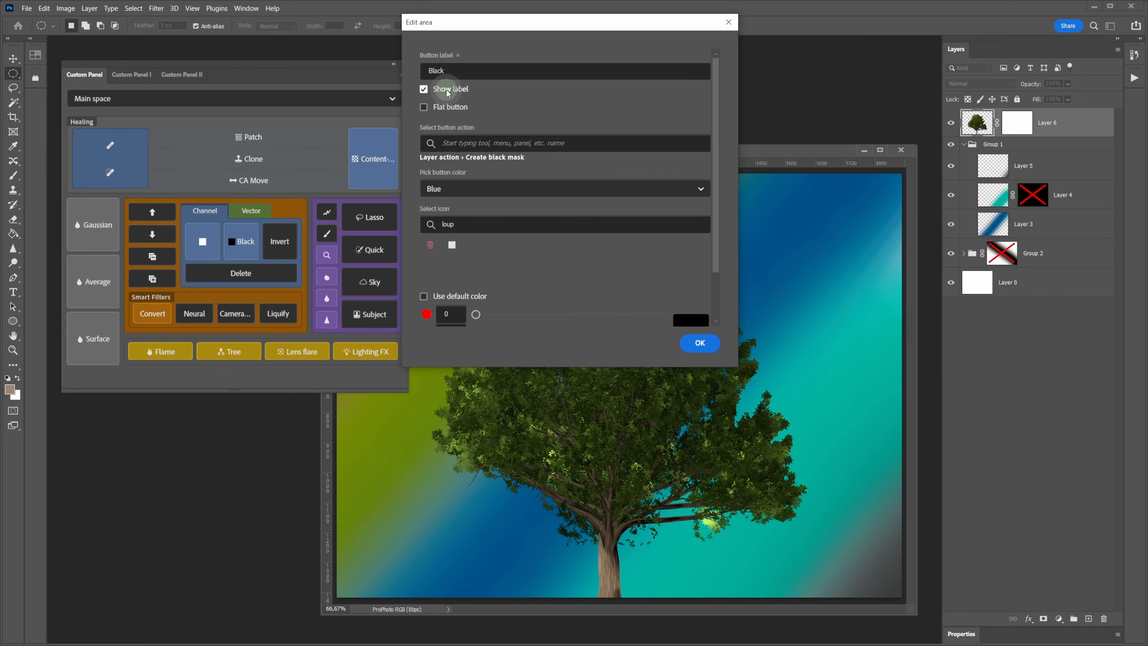
Step: Hide the Black button's text label and save the button's settings
left_click(445, 89)
left_click(699, 343)
Step: Assign the layer action Invert mask to the Invert button and set its button color to Blue
left_click(282, 242)
left_click(470, 142)
type("layer inver")
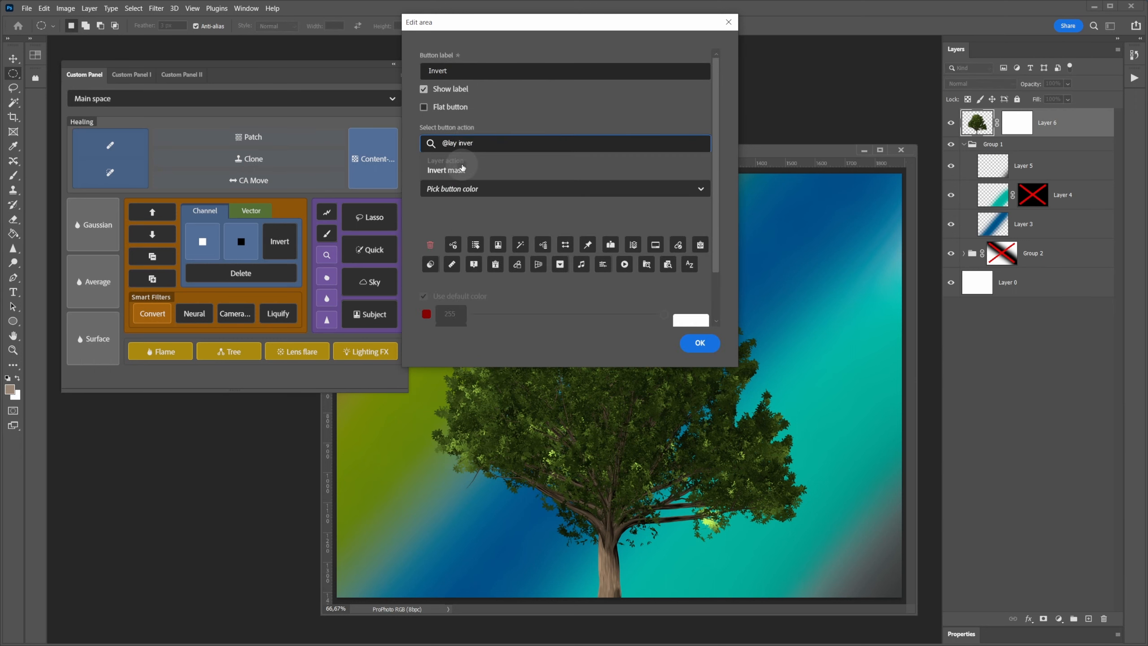
left_click(466, 170)
left_click(467, 189)
left_click(446, 298)
Step: Give the Invert button the invert icon, searching the icons for "inver", and hide its text label
type("invert")
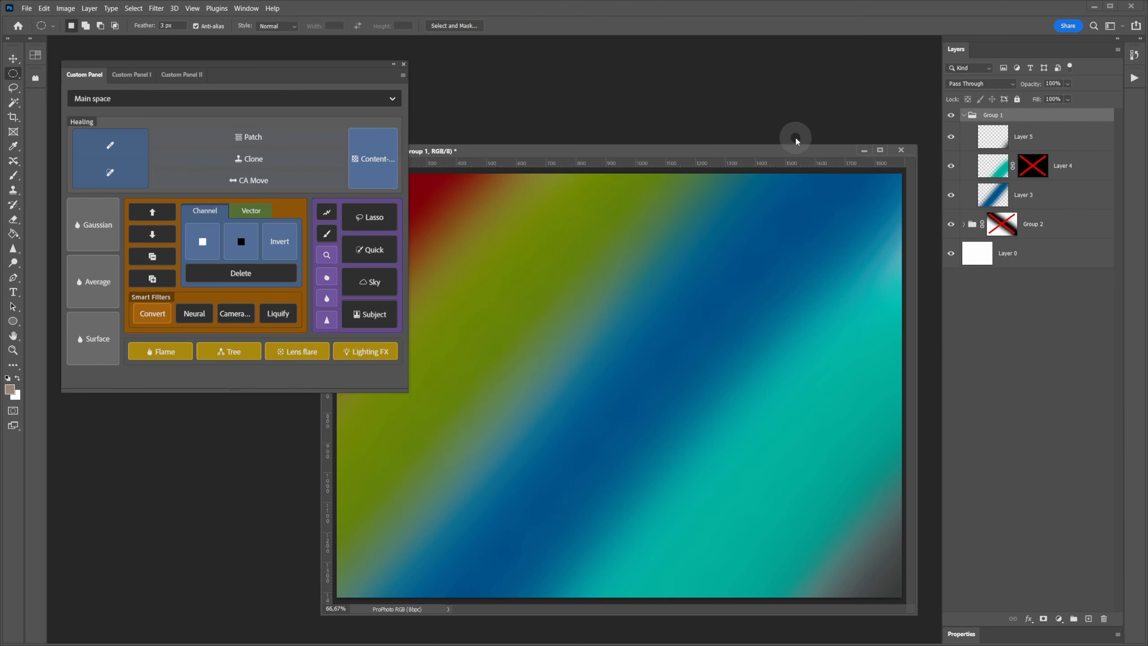
left_click(327, 225)
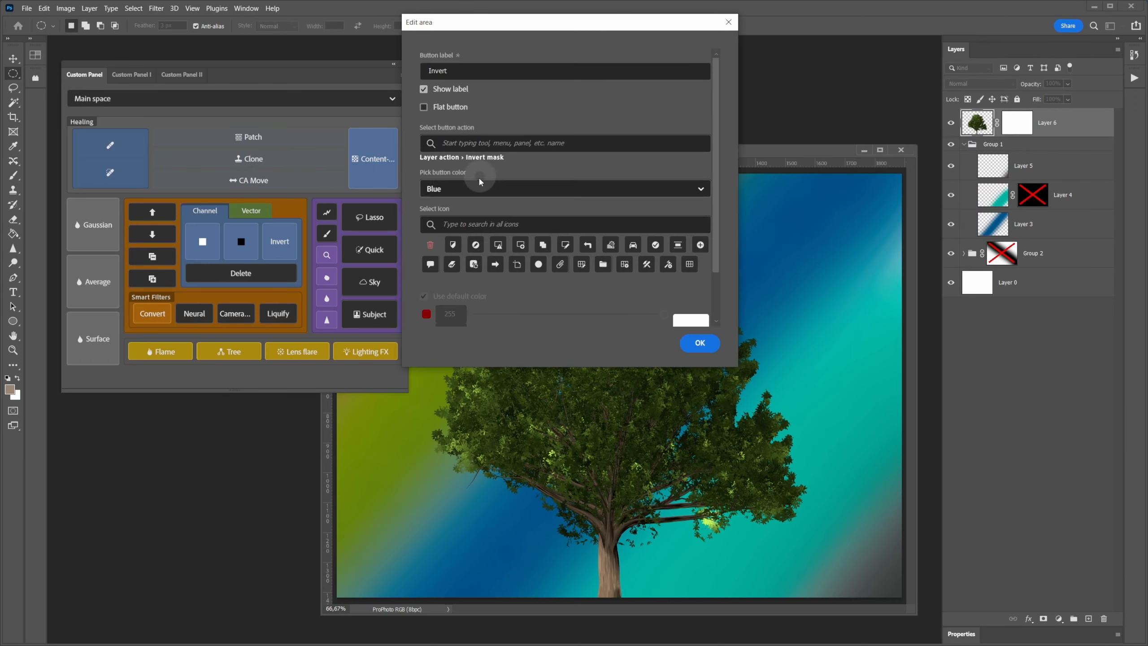
left_click(497, 223)
type("inver")
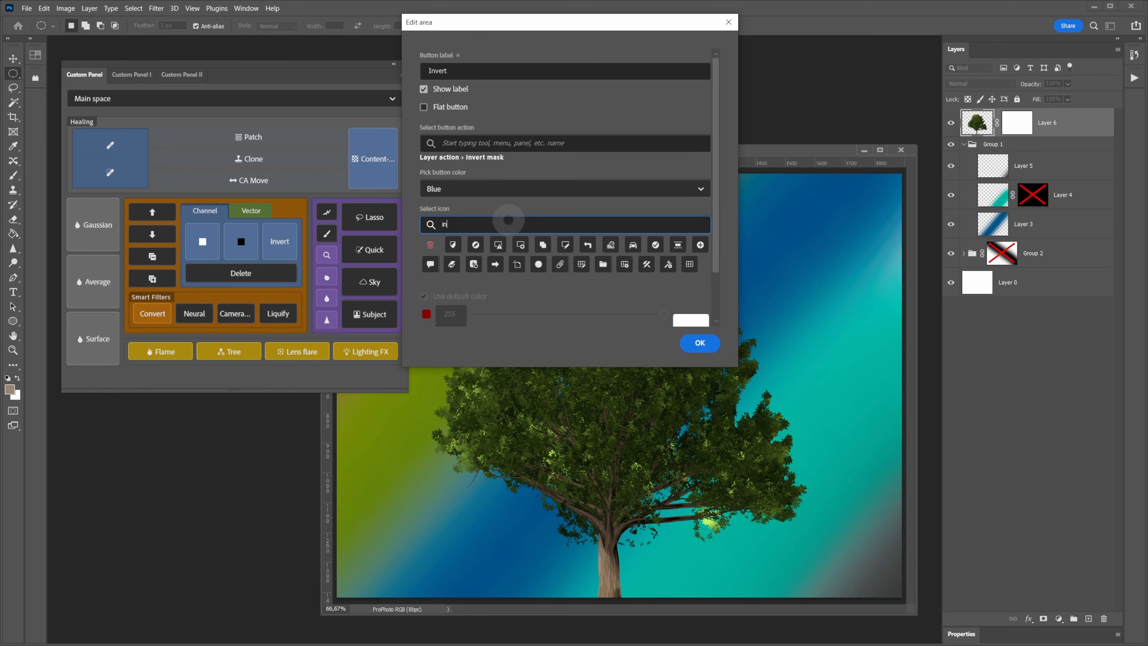
left_click(451, 245)
left_click(700, 342)
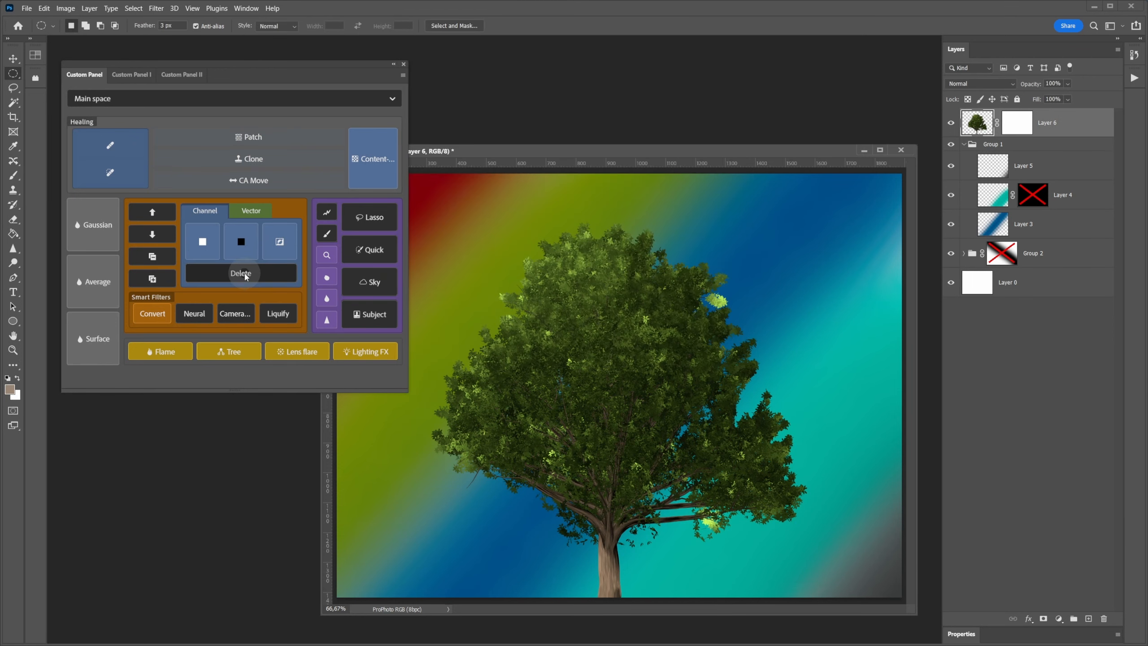
Step: Assign the layer action Delete mask to the Delete button of the Channel mask group
left_click(244, 273)
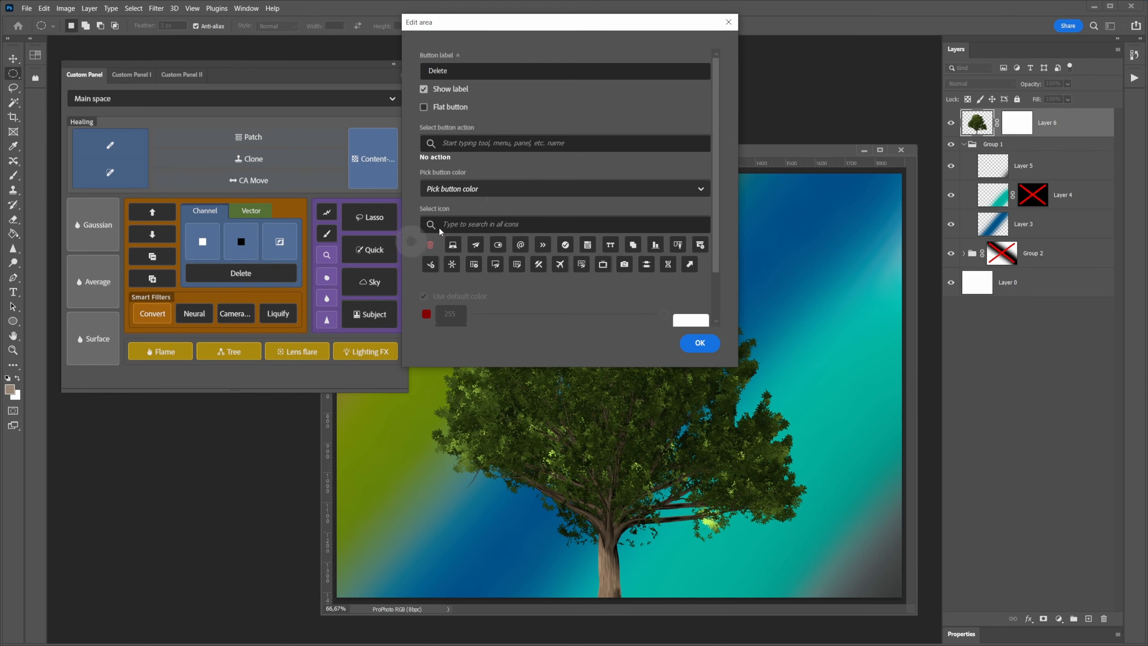
left_click(466, 148)
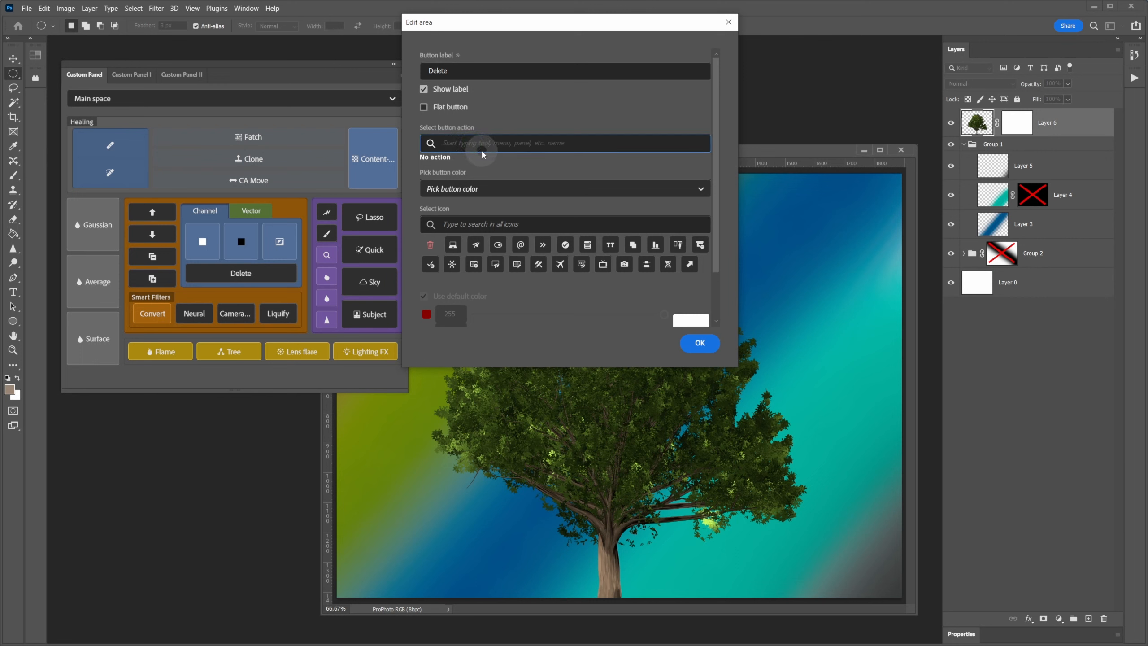
type("delete mas")
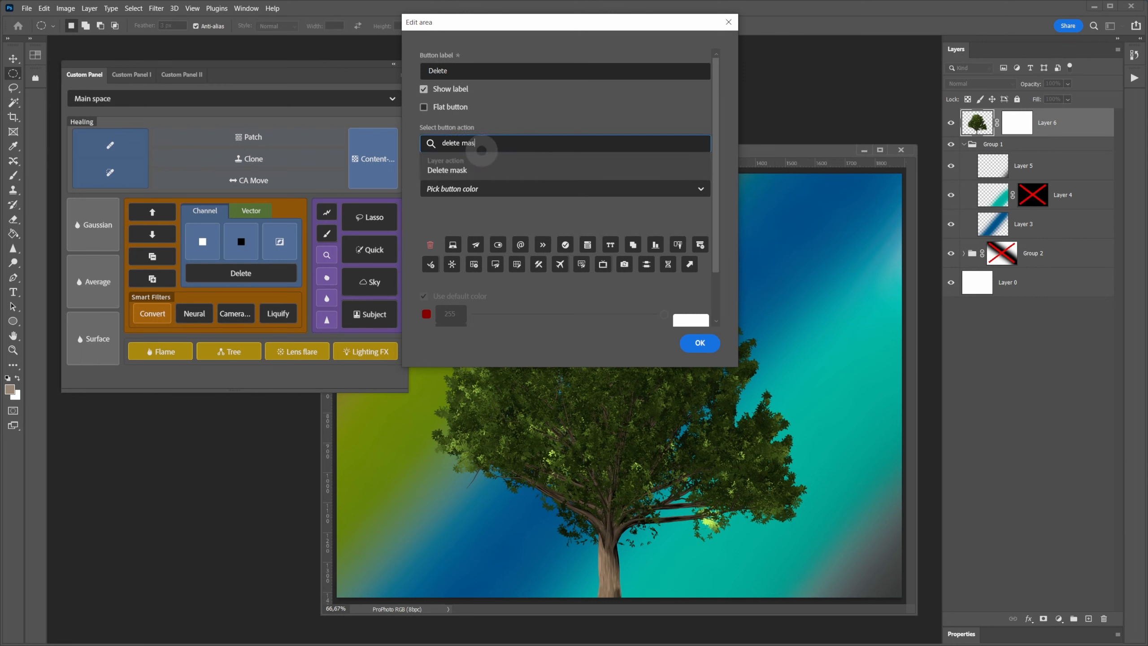
left_click(466, 165)
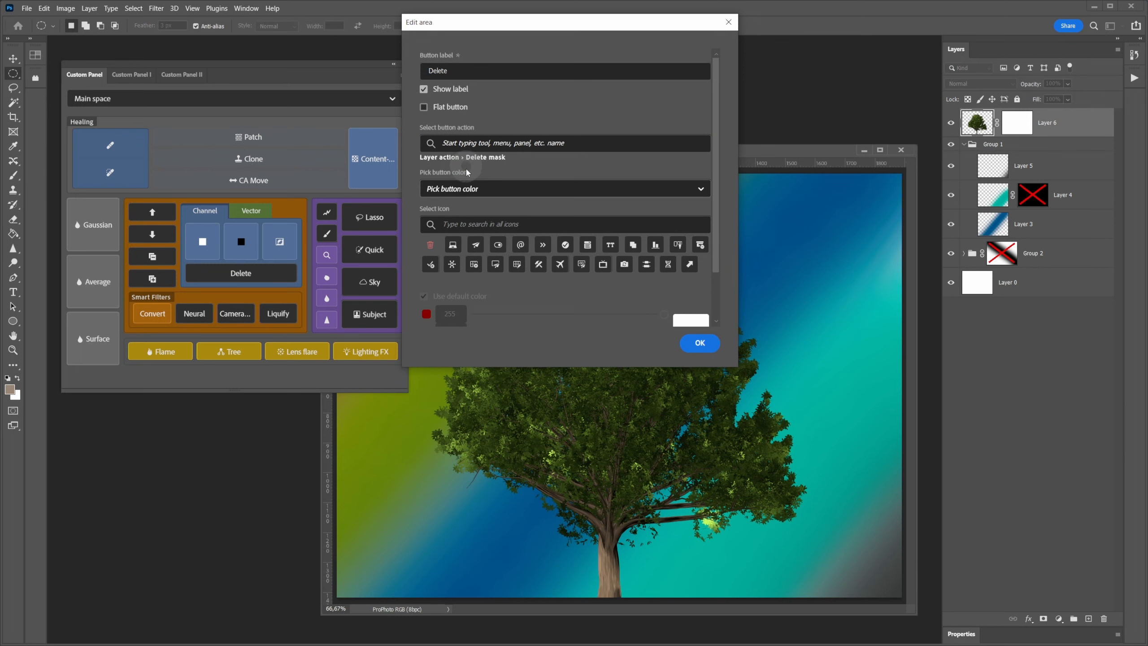
Step: Set the Channel group's Delete button color to Red and make it a flat button
left_click(475, 216)
left_click(474, 190)
left_click(456, 229)
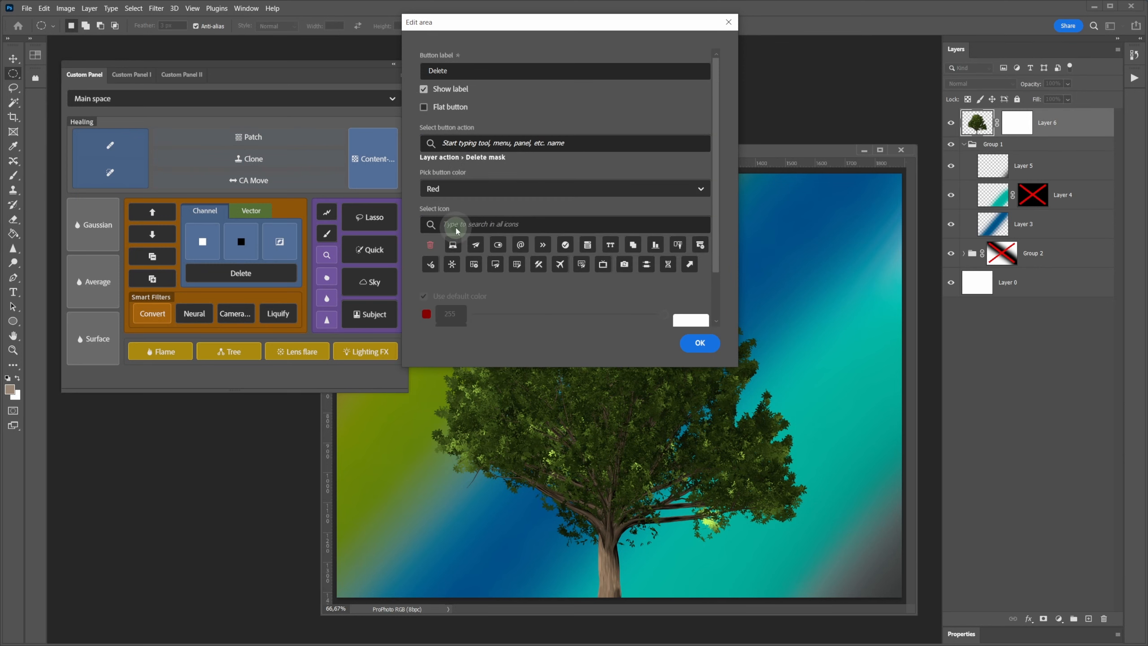
left_click(458, 206)
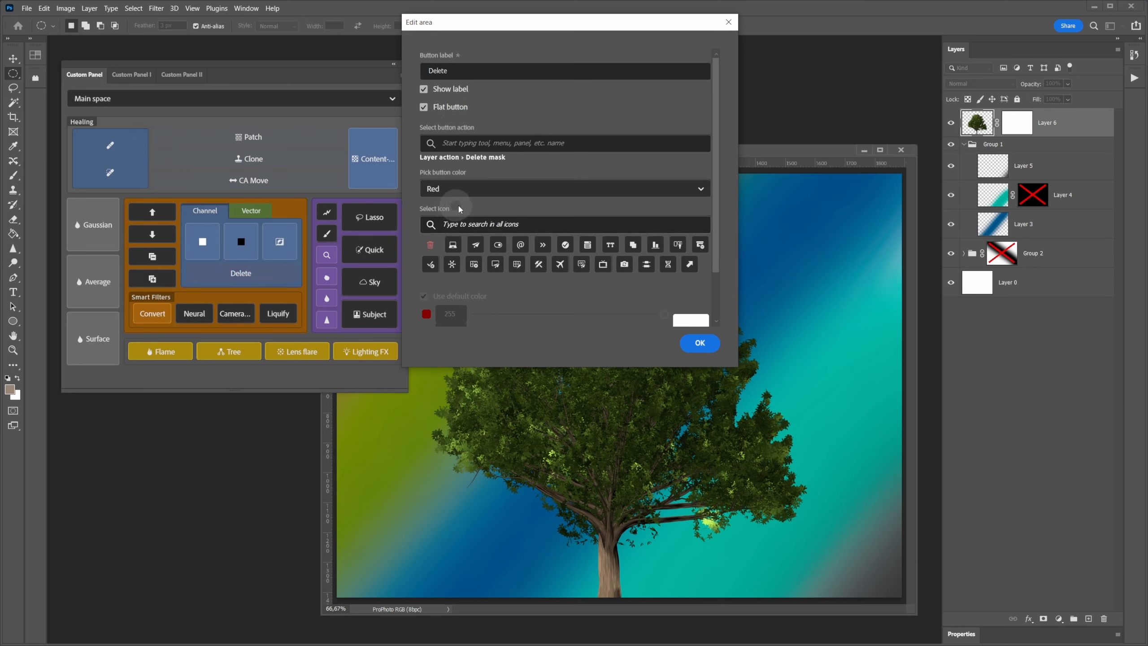
Step: Give the Channel group's Delete button the filled trash can icon, searching the icons for "dele"
left_click(464, 224)
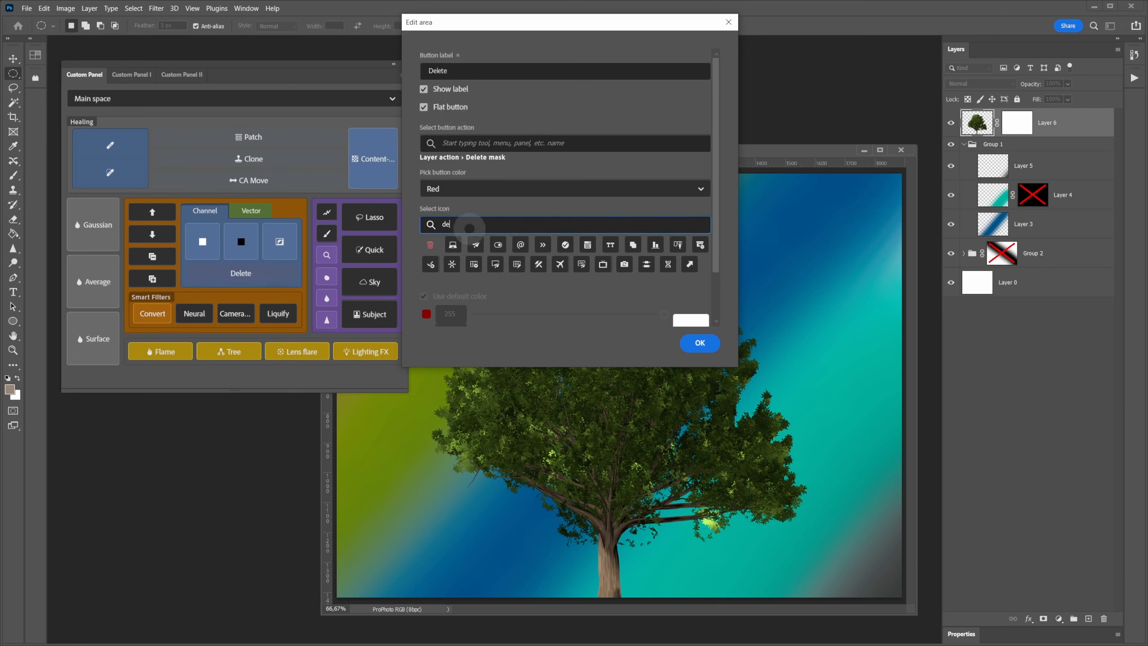
type("dele")
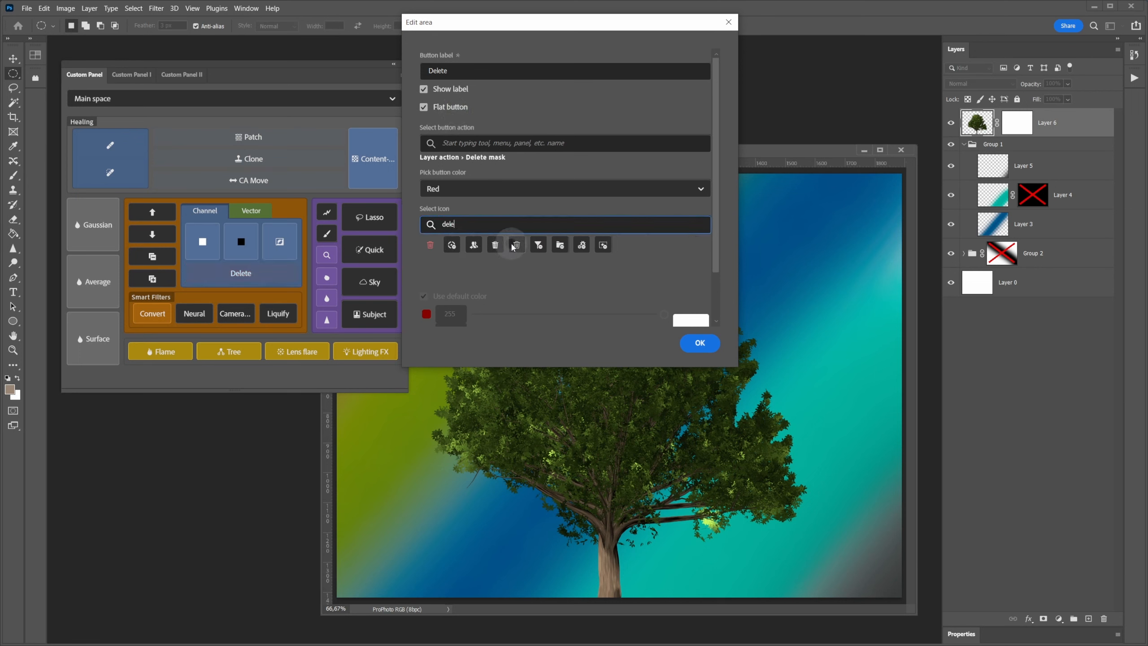
left_click(494, 246)
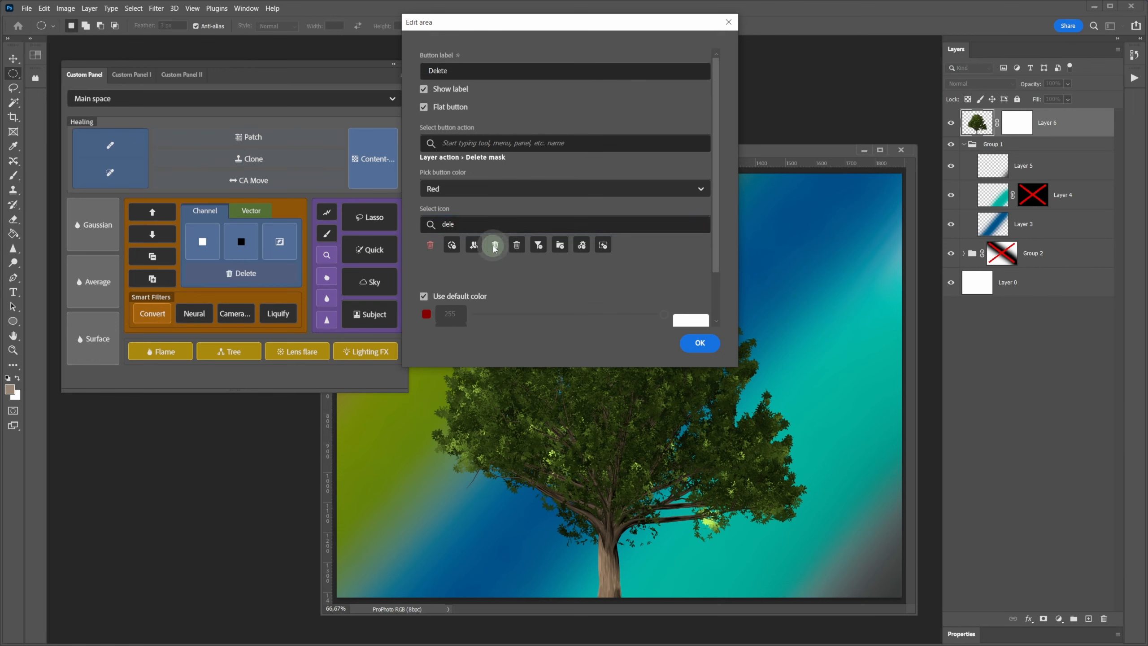
Step: Turn off the default icon color for the Channel group's Delete button and apply custom red, RGB 180, 55, 45
scroll(501, 294, "down", 2)
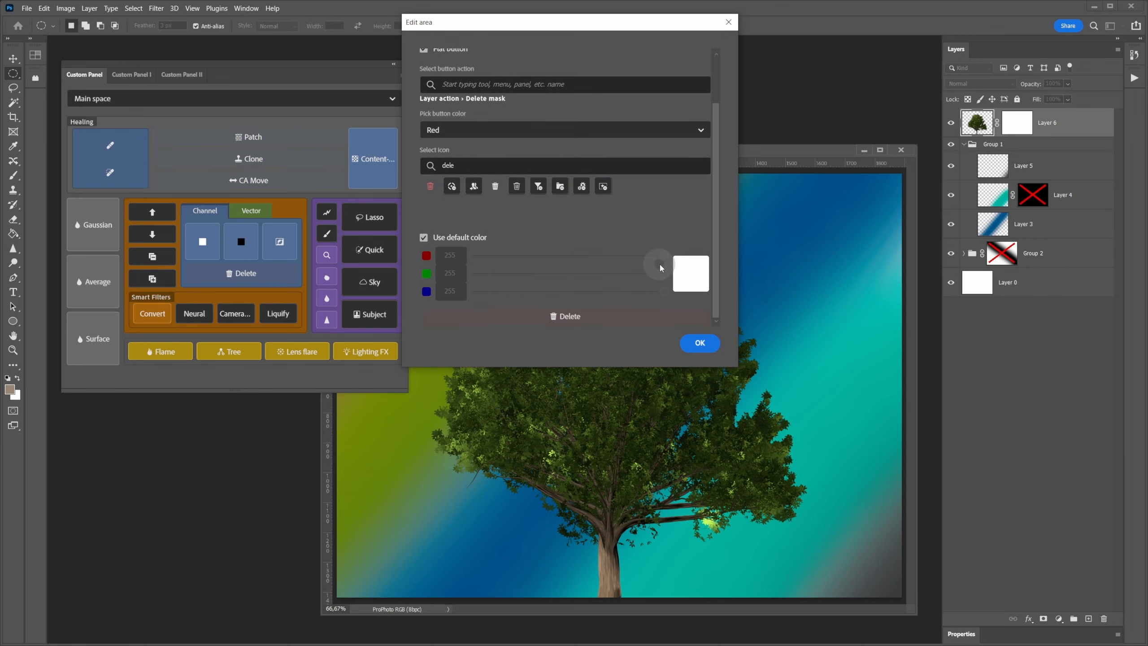
left_click(457, 238)
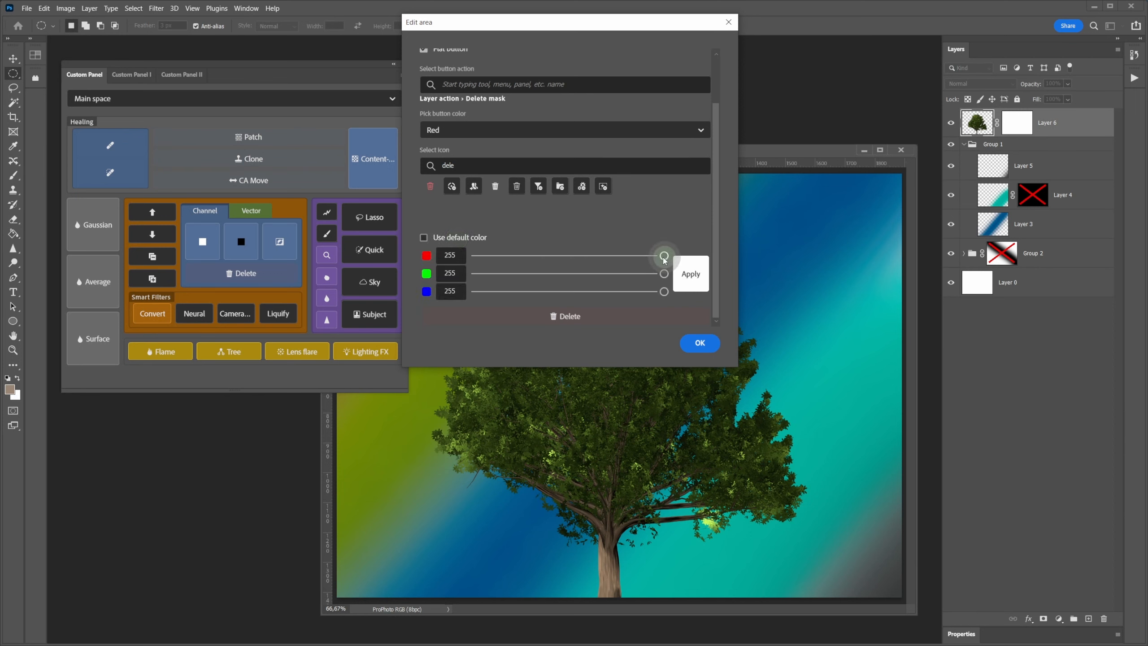
left_click_drag(664, 259, 536, 275)
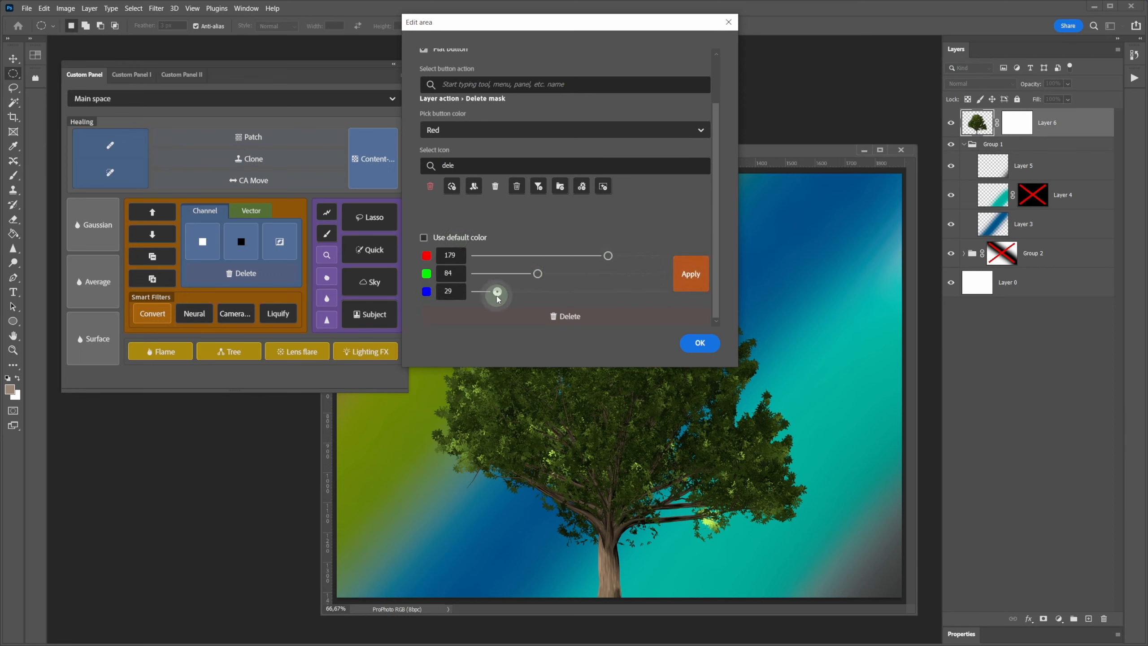
left_click_drag(497, 296, 518, 279)
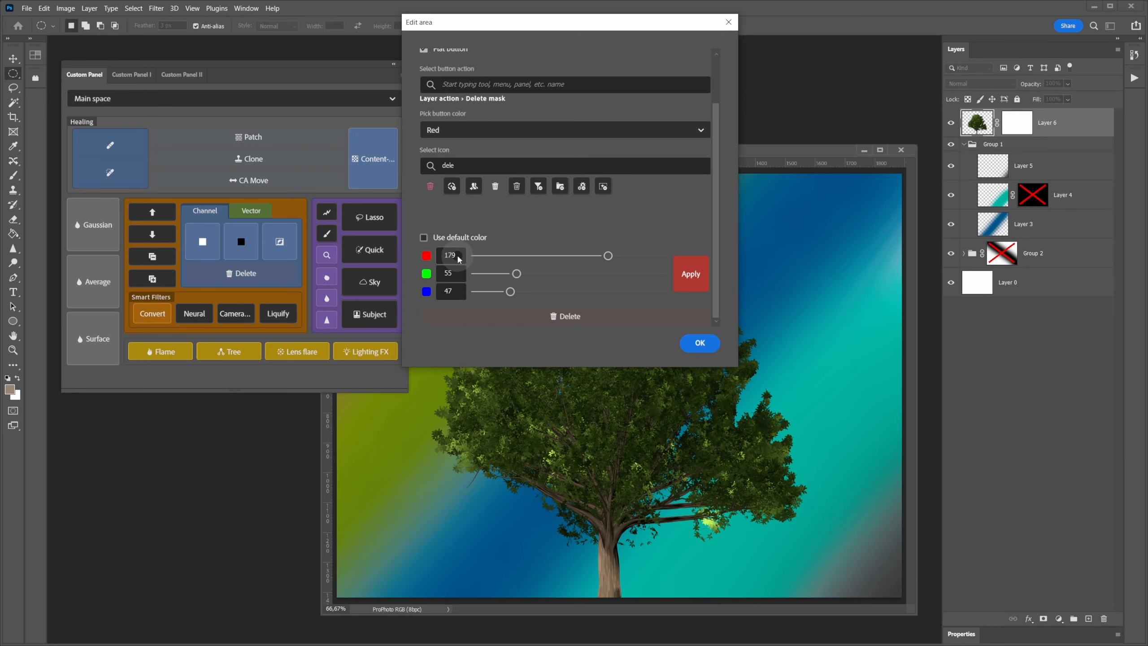
left_click_drag(447, 255, 475, 256)
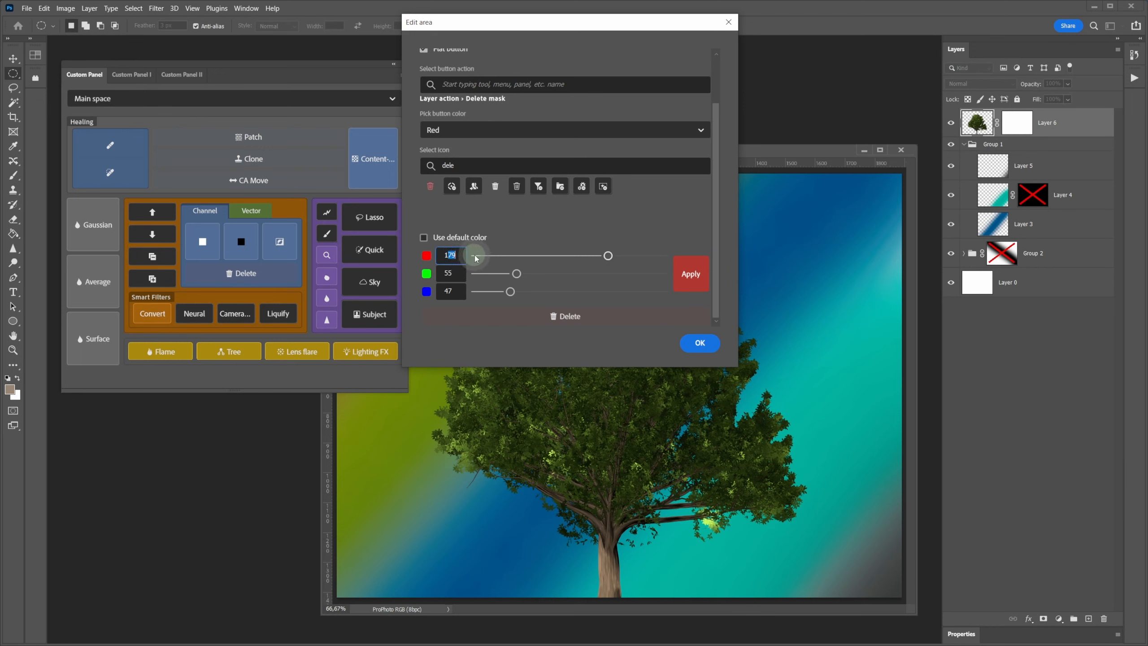
type("80")
double_click(450, 291)
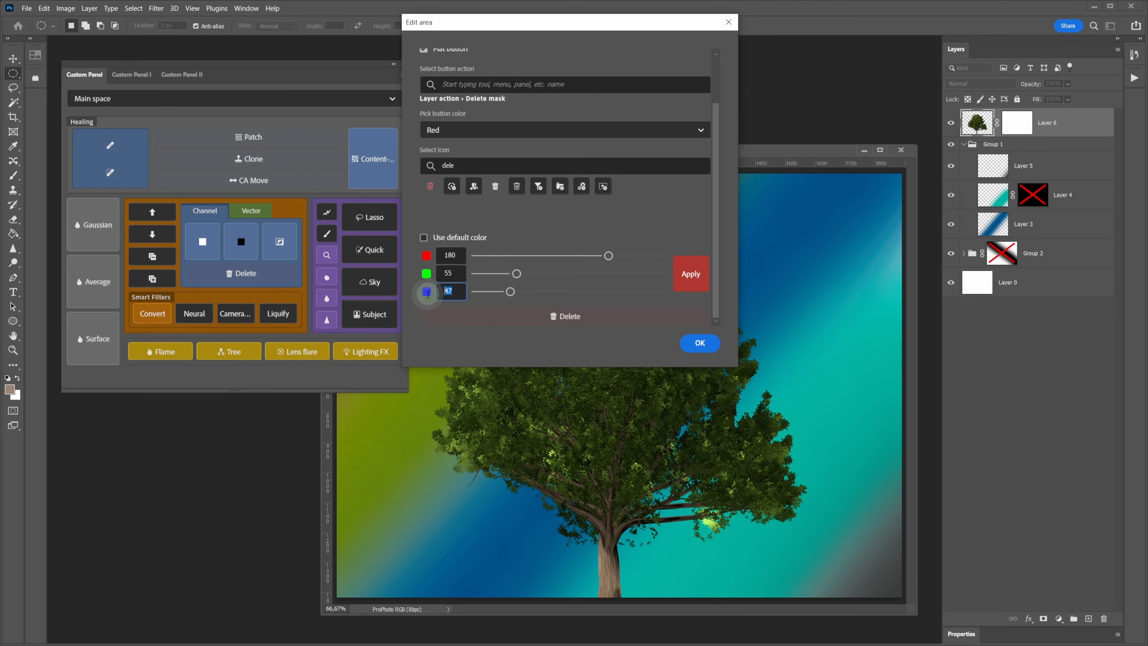
type("45")
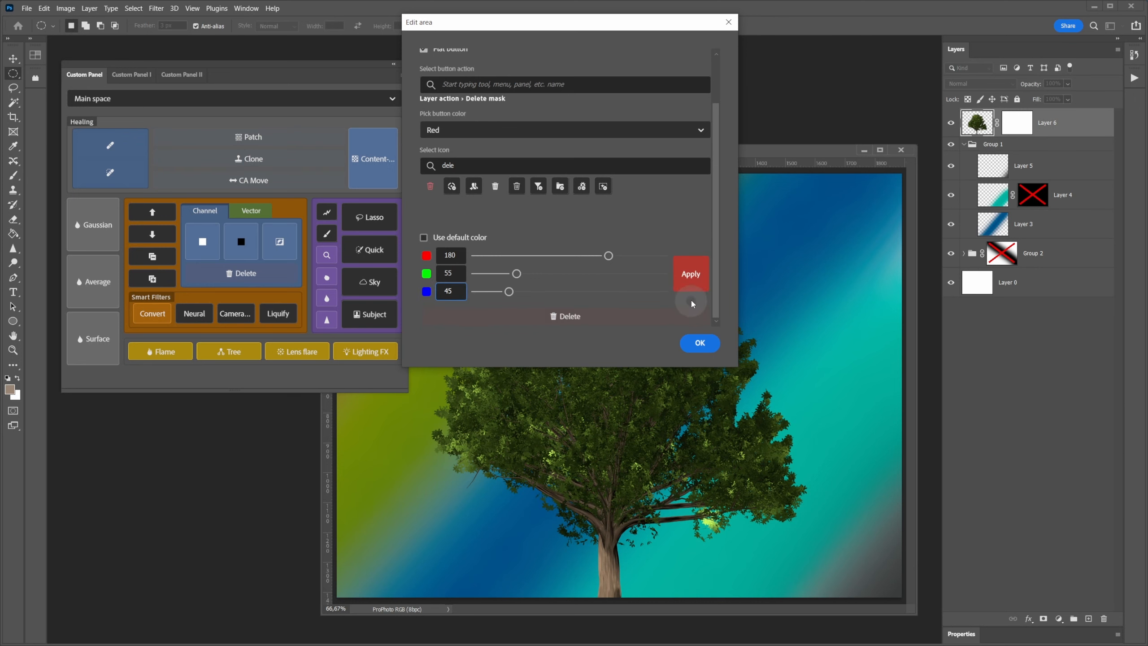
left_click(689, 271)
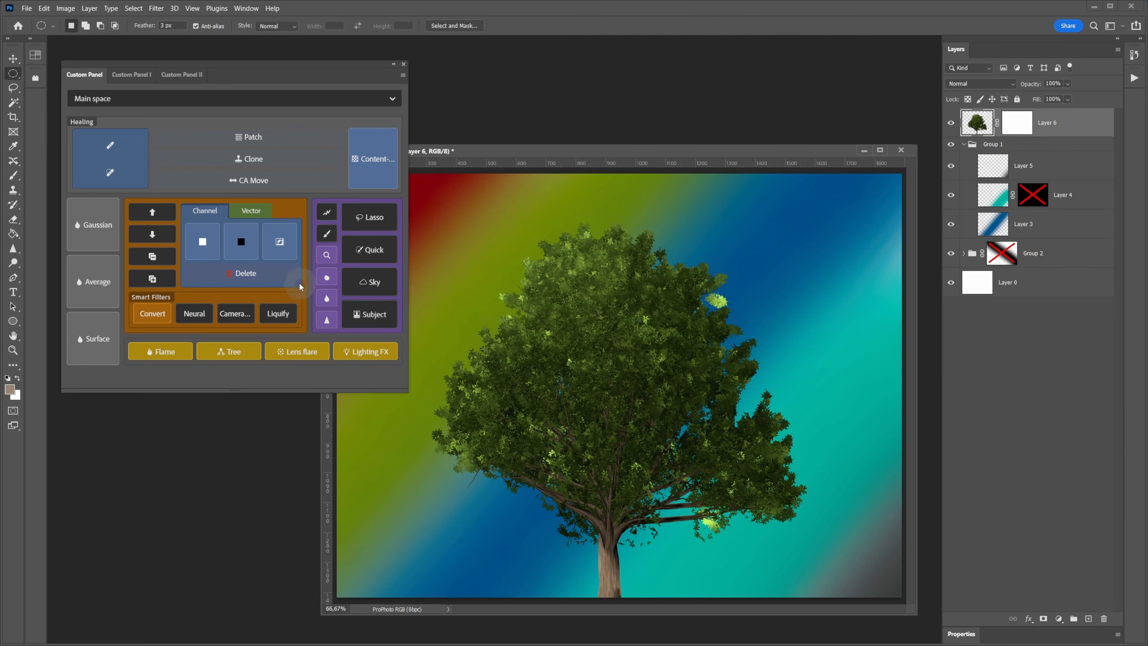
Step: Configure the Vector group's Delete button as a flat Red button with the layer action Delete vector mask
left_click(252, 214)
left_click(244, 276)
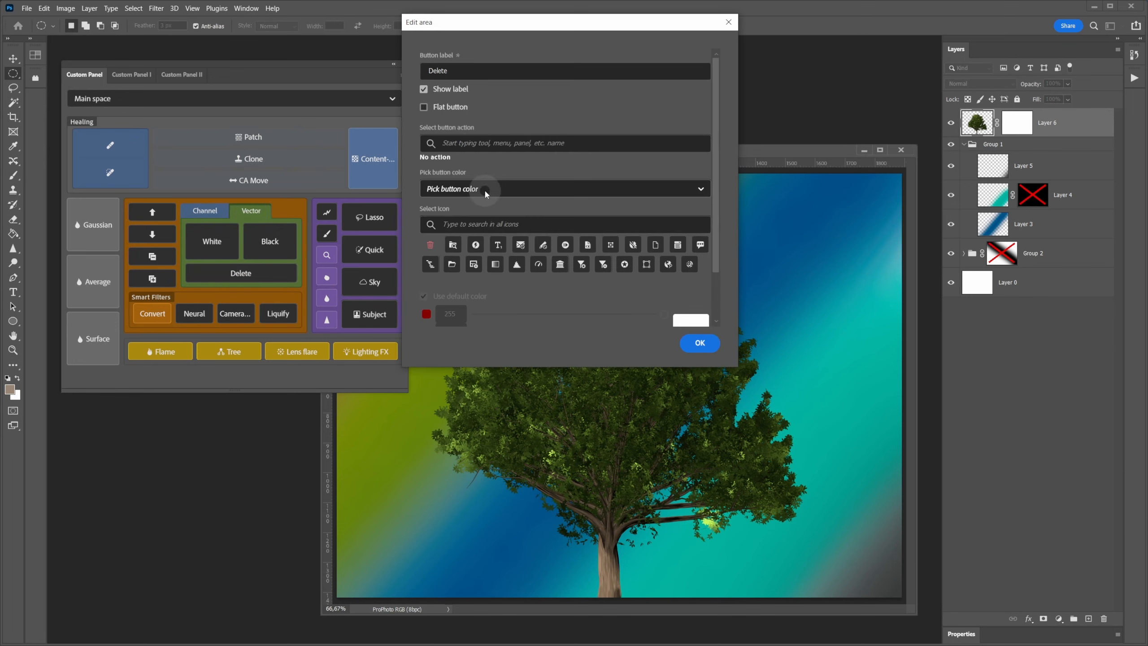
left_click(478, 186)
left_click(434, 227)
left_click(456, 109)
Step: Give the Vector group's Delete button the filled trash can icon, searching the icons for "delete"
left_click(466, 223)
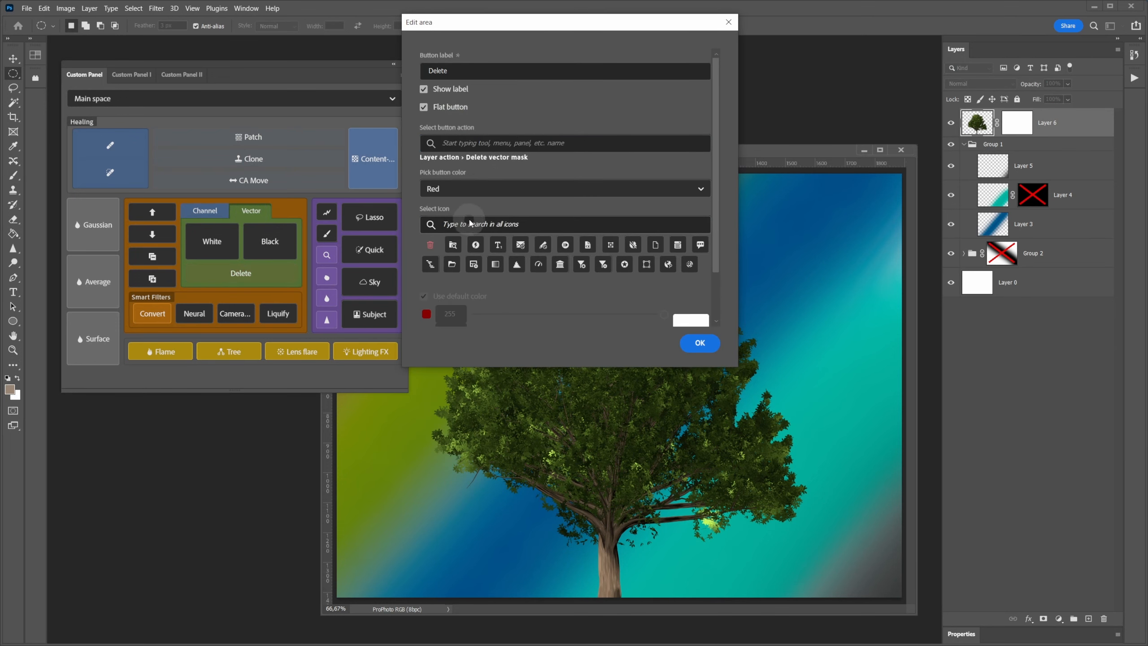
type("delete")
left_click(496, 245)
Step: Replace the default icon color of the Vector group's Delete button with custom RGB 180, 55, 45 and save the button
left_click(425, 237)
double_click(451, 255)
type("180")
double_click(448, 272)
type("55")
double_click(450, 290)
type("45")
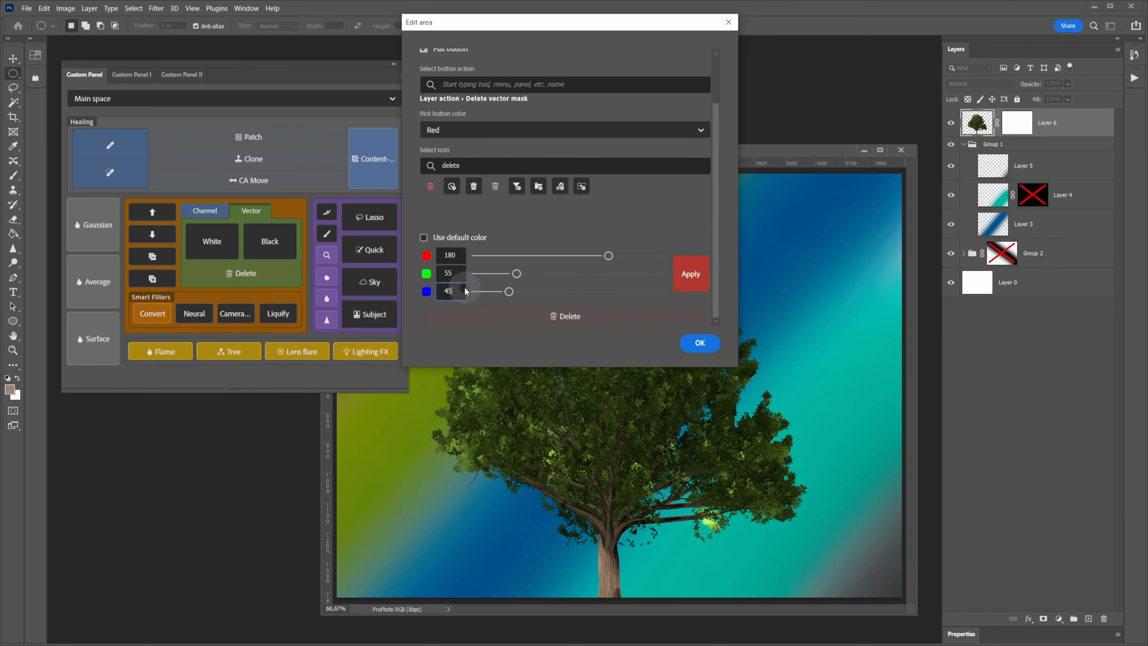
left_click(685, 281)
left_click(698, 345)
Step: Assign the layer action Create white vector mask to the Vector group's White button and set its color to Blue
left_click(218, 241)
left_click(506, 146)
type("white")
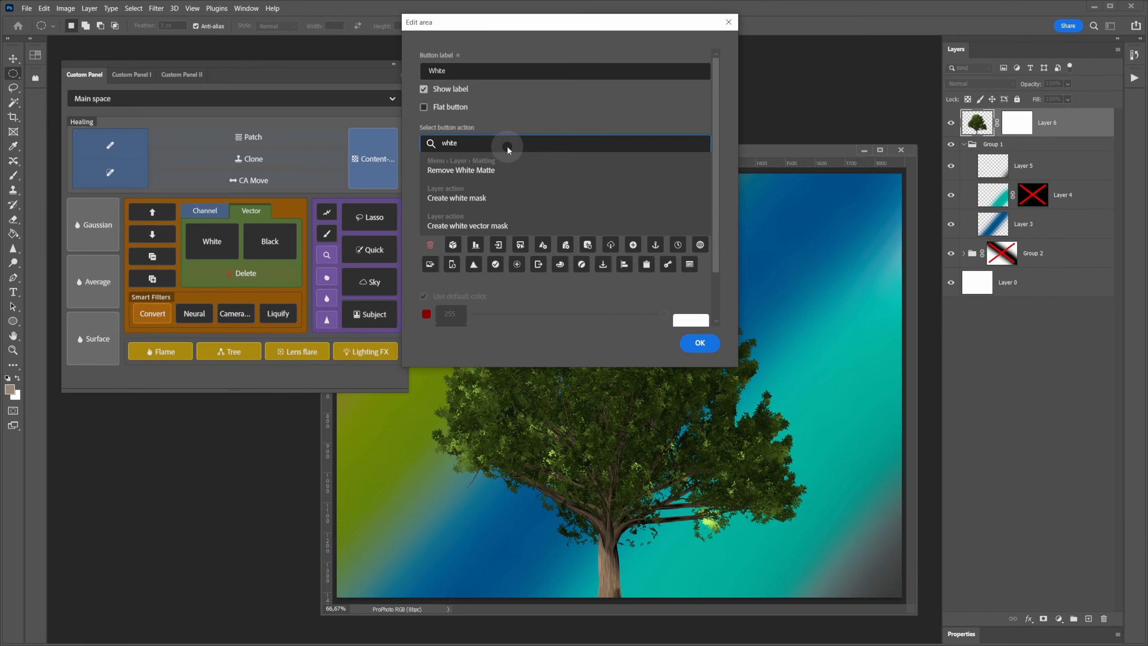
left_click(503, 225)
left_click(487, 189)
left_click(451, 300)
Step: Give the Vector group's White button the rectangle icon with corner handles, searching the icons for "rect", and save the button
left_click(490, 223)
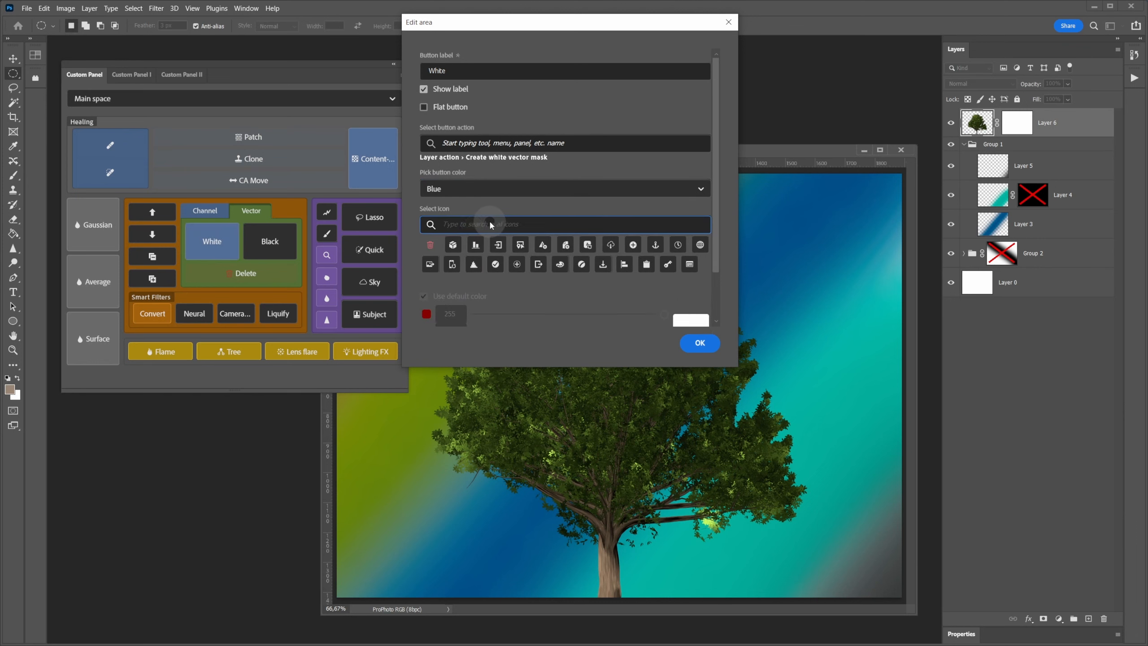
type("recta")
left_click(455, 246)
left_click(466, 292)
scroll(681, 319, "down", 2)
left_click(700, 344)
Step: Assign the layer action Create black vector mask to the Vector group's Black button and set its color to Blue
left_click(270, 241)
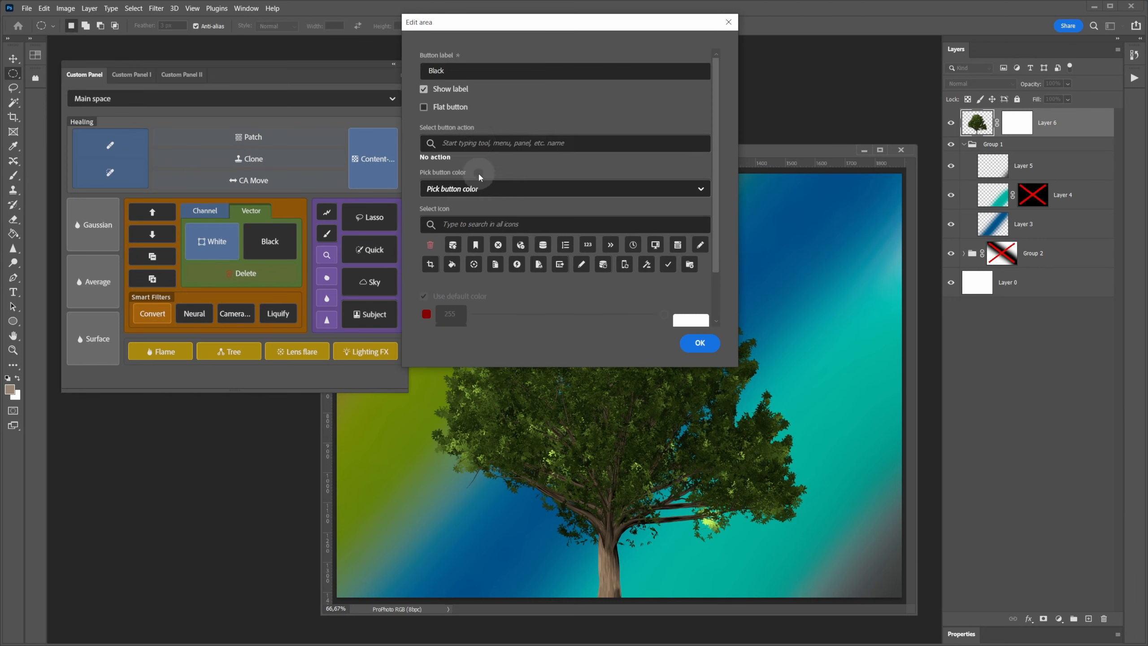
left_click(501, 143)
type("black")
left_click(493, 226)
left_click(477, 189)
left_click(474, 301)
Step: Give the Vector group's Black button the rectangle icon with corner handles, searching the icons for "rect"
left_click(498, 218)
type("recta")
left_click(453, 245)
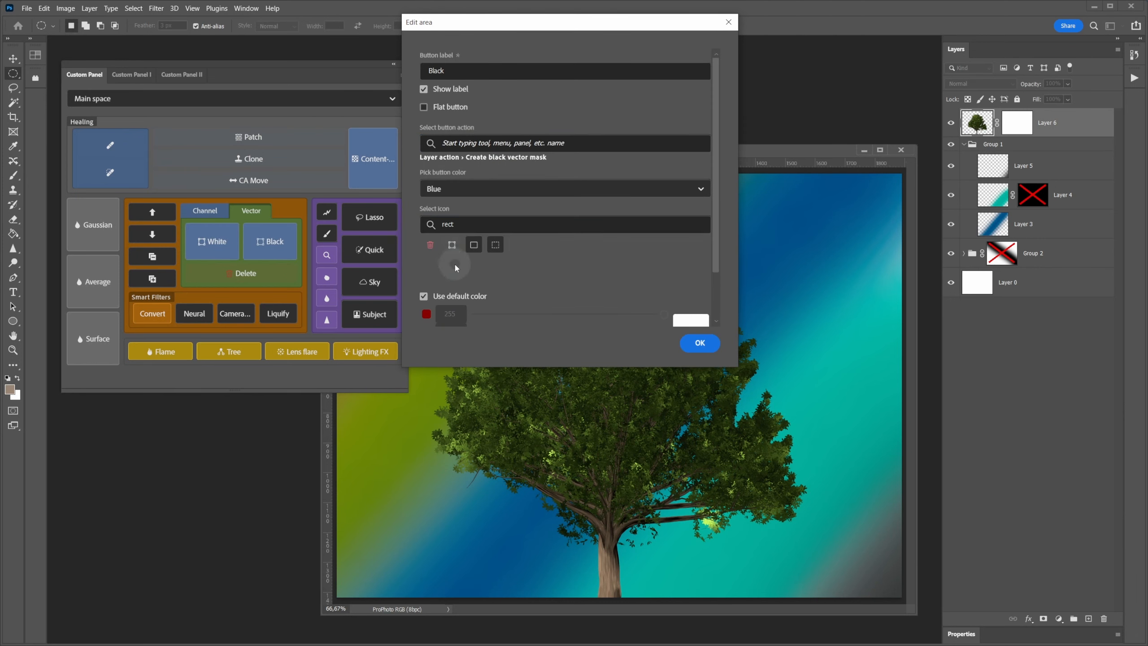
Step: Replace the default icon color of the Vector group's Black button with custom black and hide its text label
left_click(455, 294)
scroll(455, 296, "down", 2)
double_click(450, 257)
type("0")
left_click(699, 344)
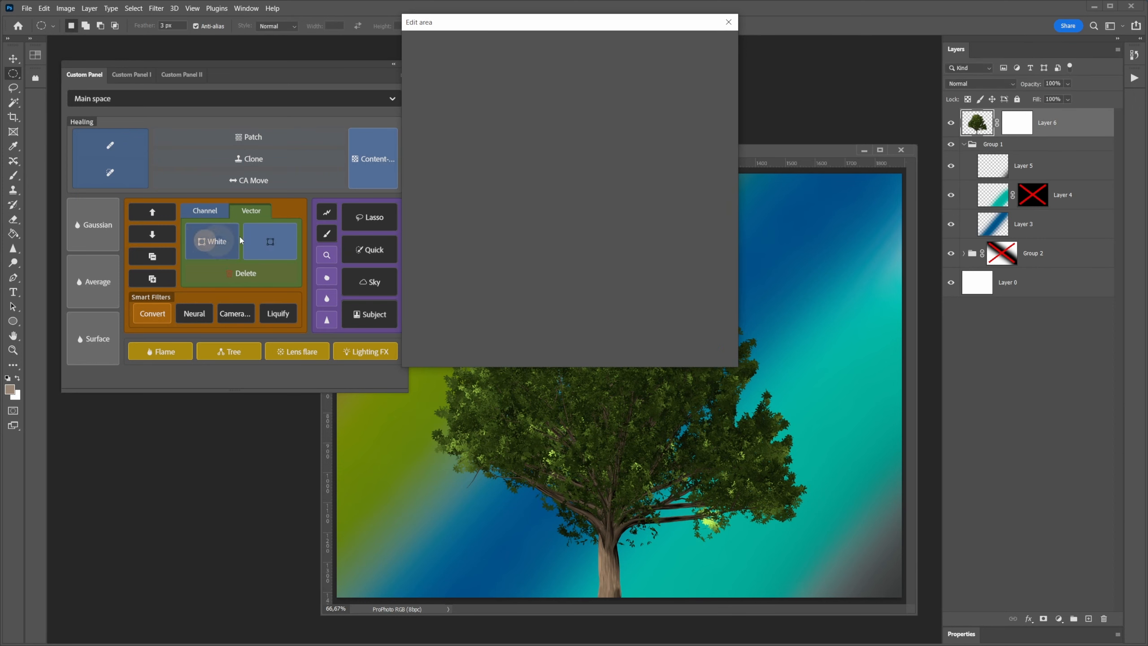
left_click(700, 344)
Step: Review the finished Channel and Vector mask button groups in the custom panel
left_click(215, 211)
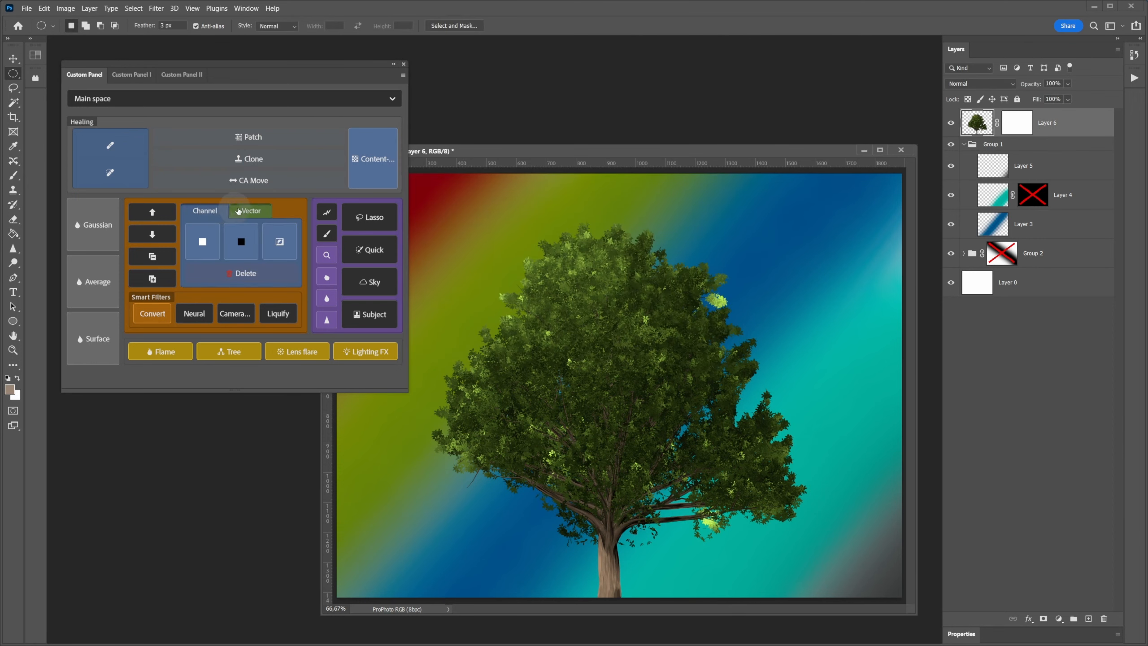
left_click(153, 213)
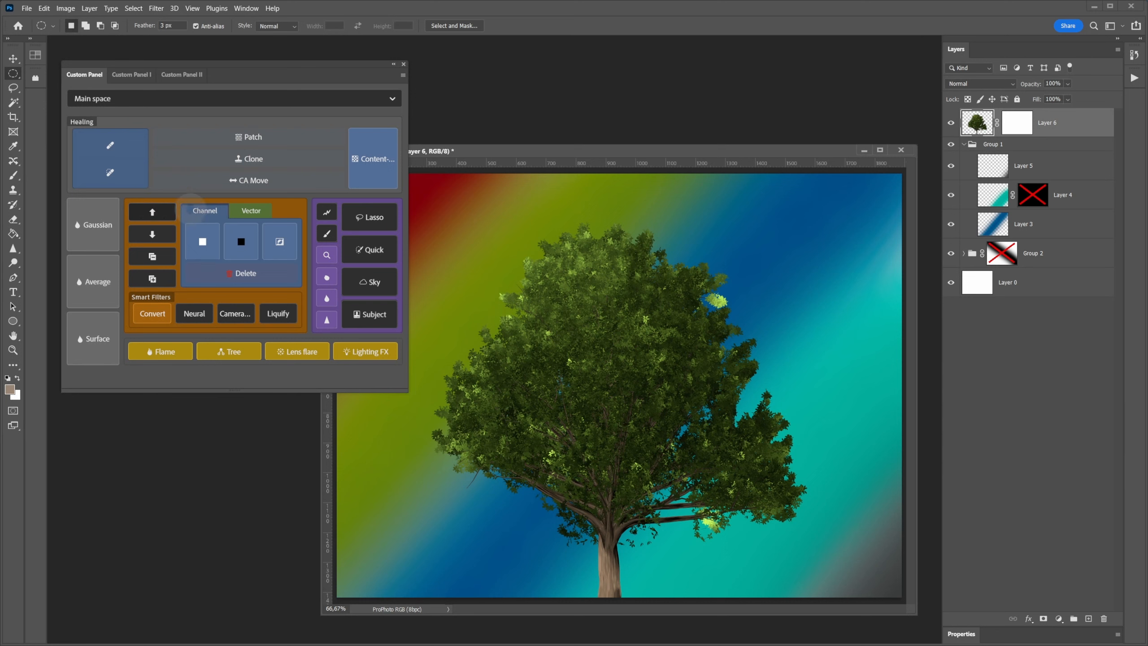
left_click(235, 210)
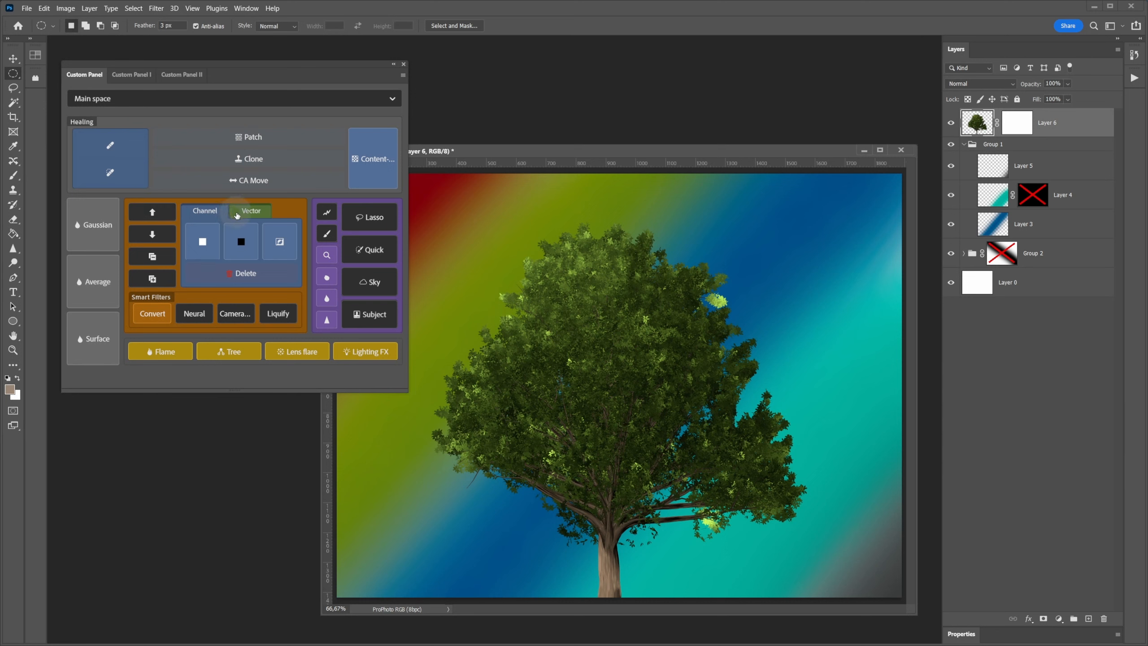
left_click(206, 213)
Step: Test the custom panel's layer navigation buttons by moving the selection down to Layer 4 and back up to Layer 5
left_click(153, 234)
left_click(153, 234)
left_click(153, 234)
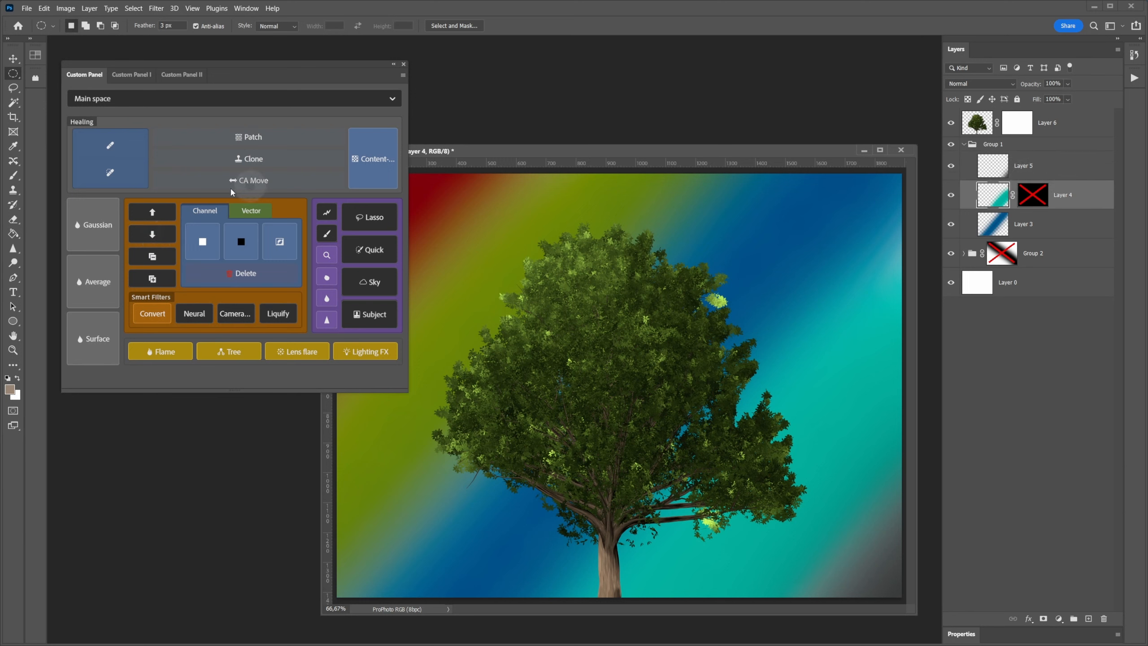
left_click(153, 212)
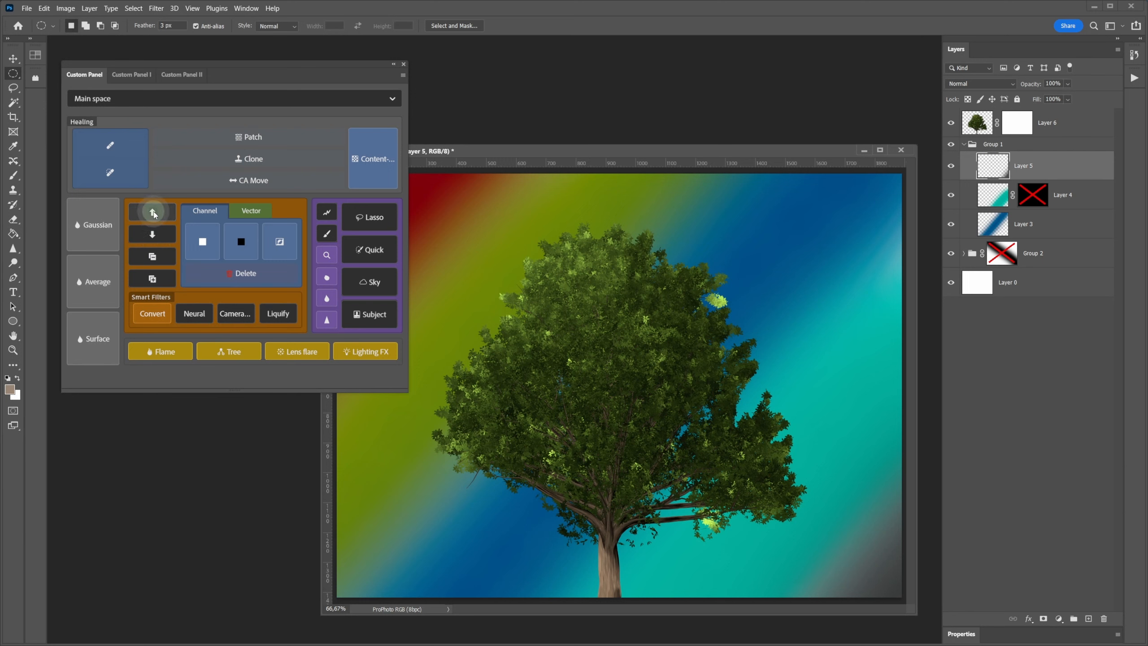
Step: Test the custom panel's layer navigation buttons by moving the selection up and back down to Layer 5
left_click(153, 213)
left_click(152, 213)
left_click(152, 235)
left_click(156, 236)
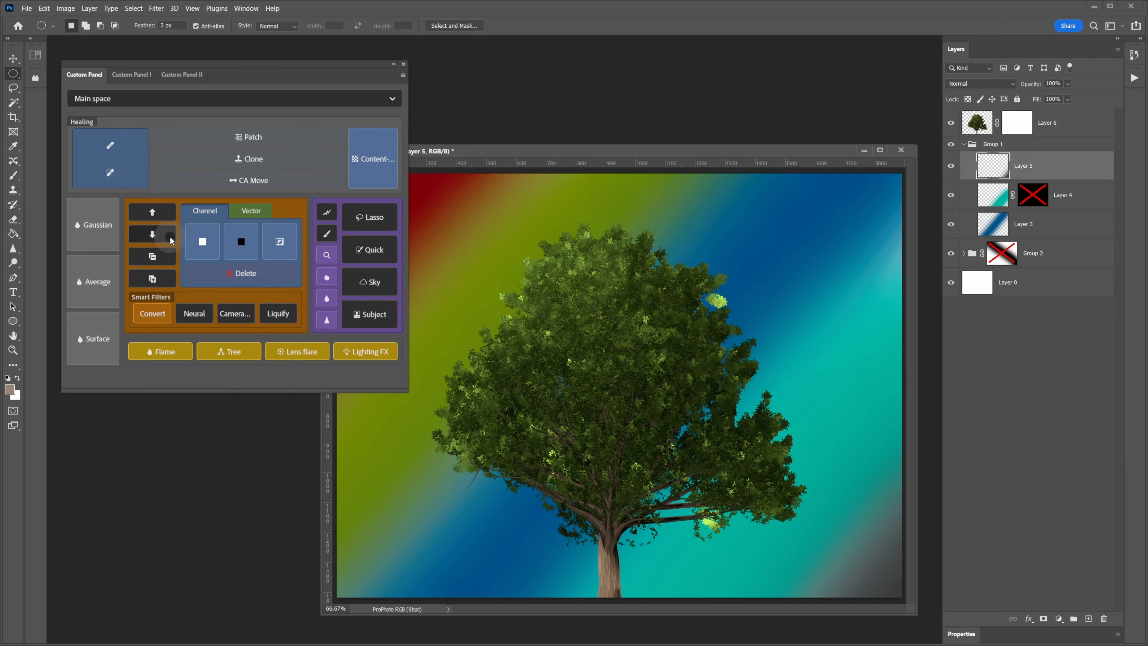
Step: Test the custom panel's collapse and expand group buttons, and expand Group 1 and Group 2 in the layer stack
left_click(155, 257)
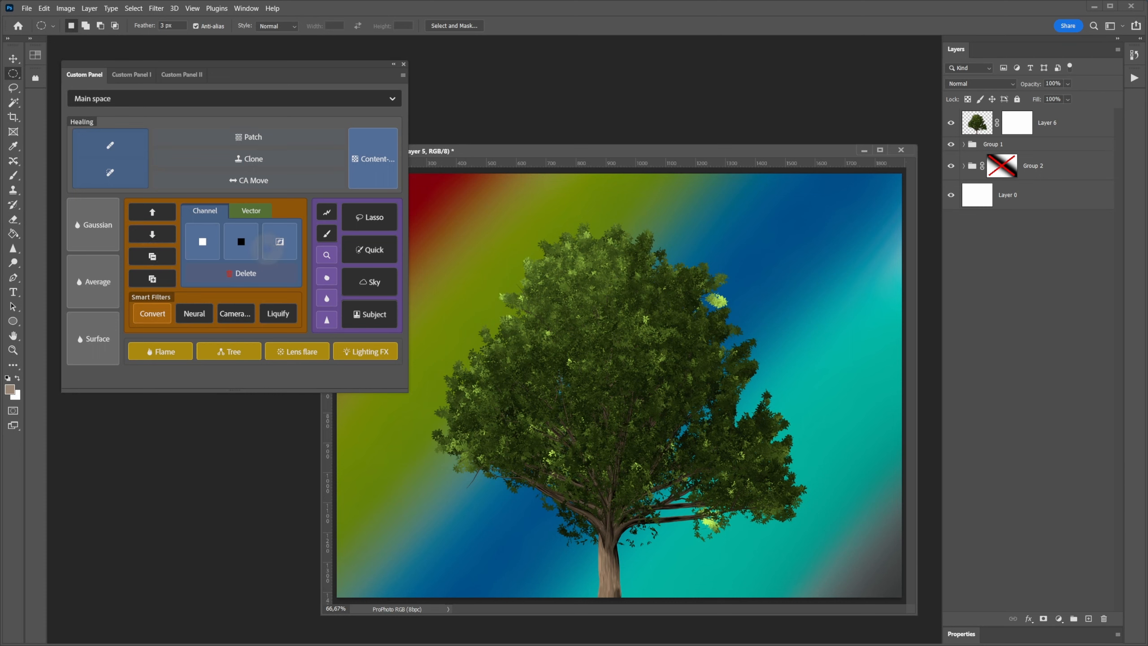
left_click(963, 144)
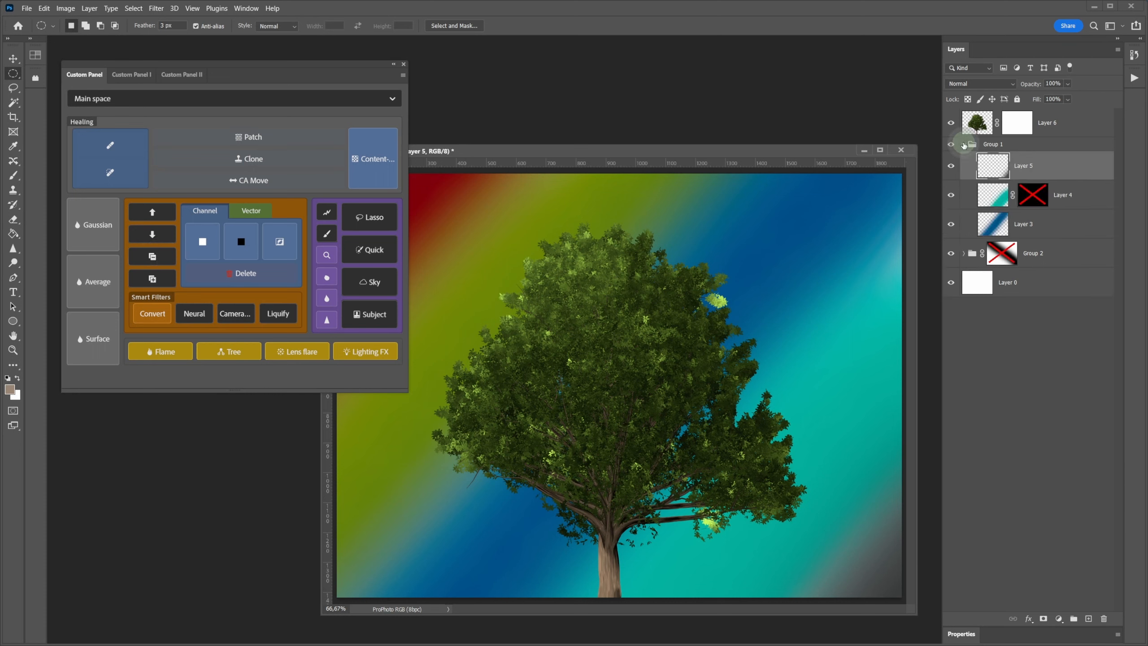
left_click(967, 253)
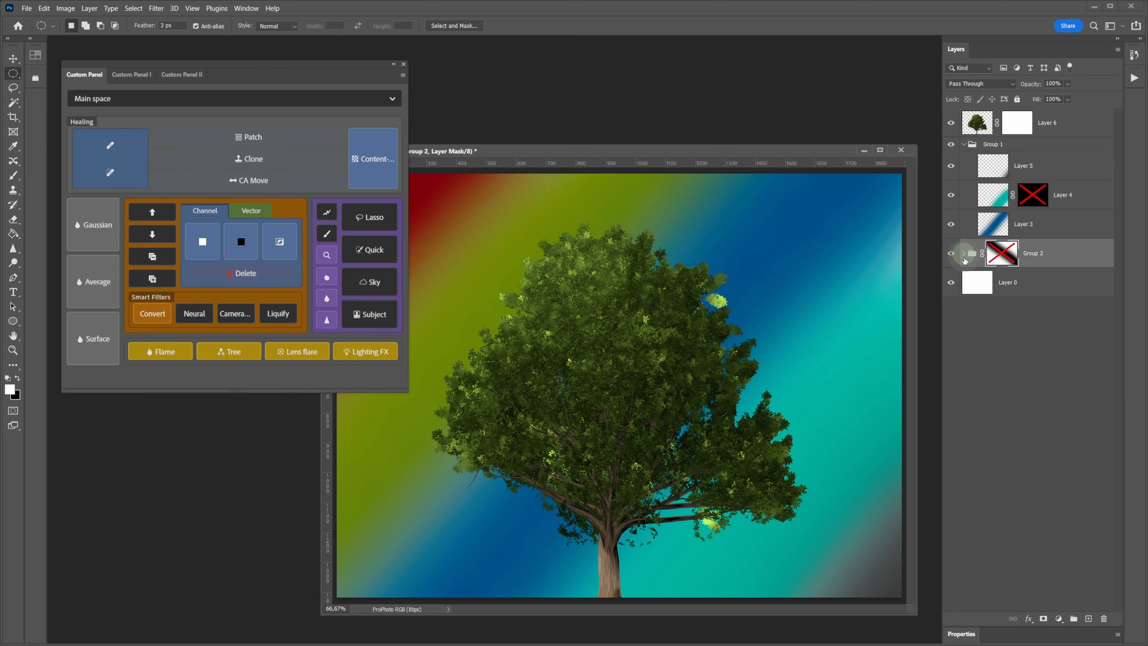
left_click(964, 254)
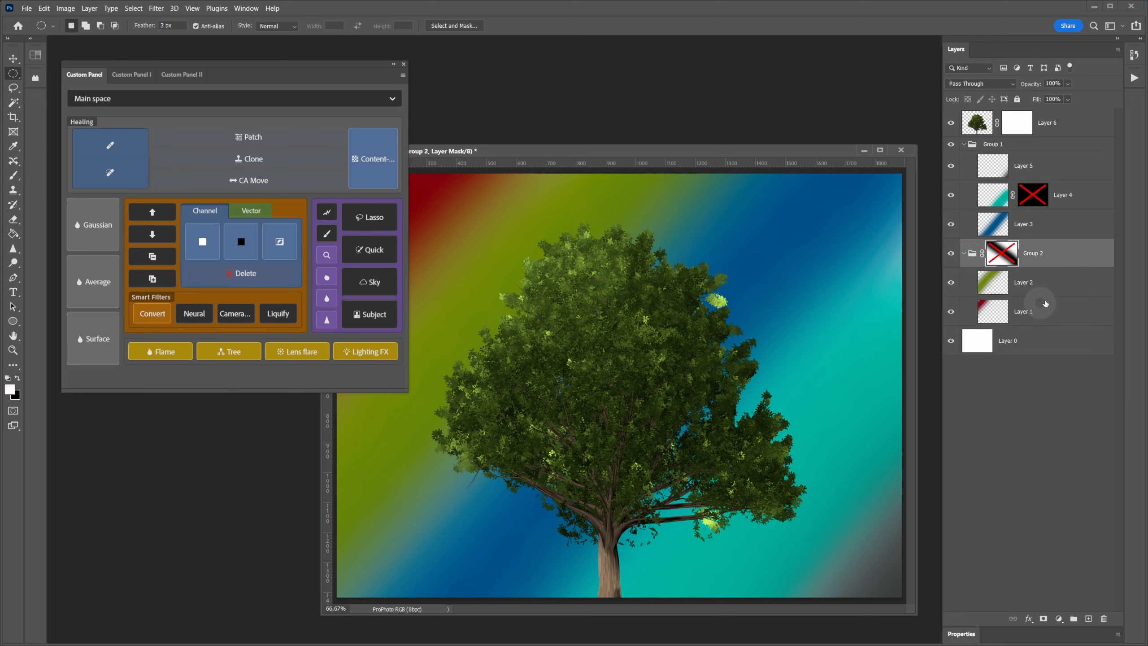
left_click(154, 258)
left_click(154, 278)
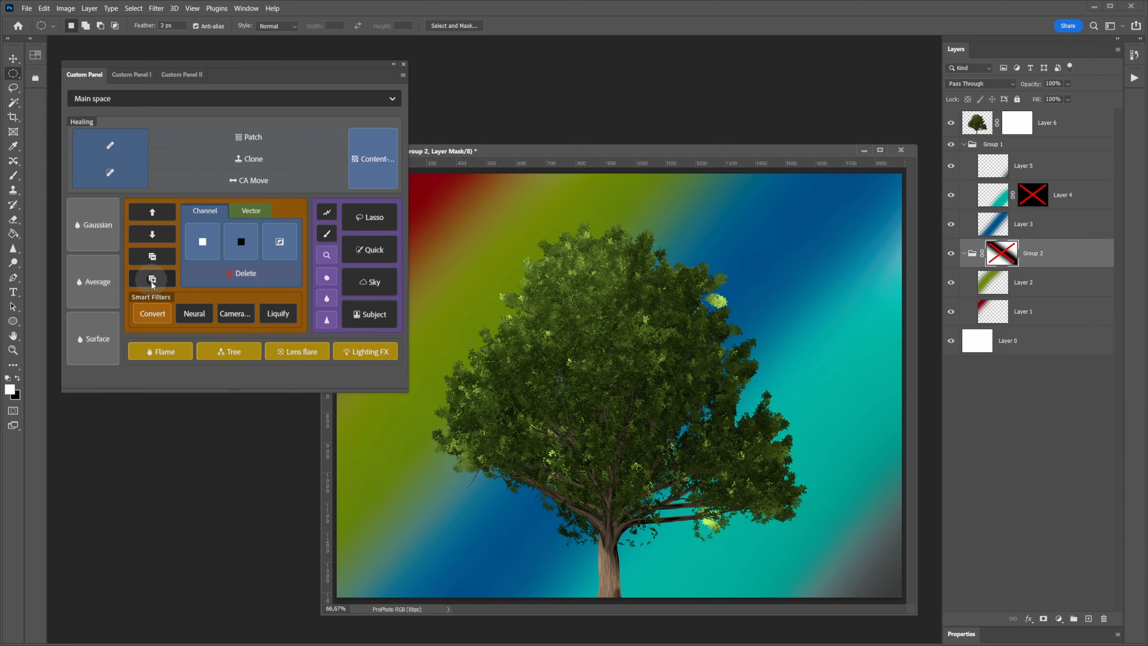
Step: Select Layers 5, 4, 3 and 1, and give them black channel masks with the custom panel
left_click(1053, 165)
left_click(1071, 196, "shift")
left_click(1060, 222, "shift")
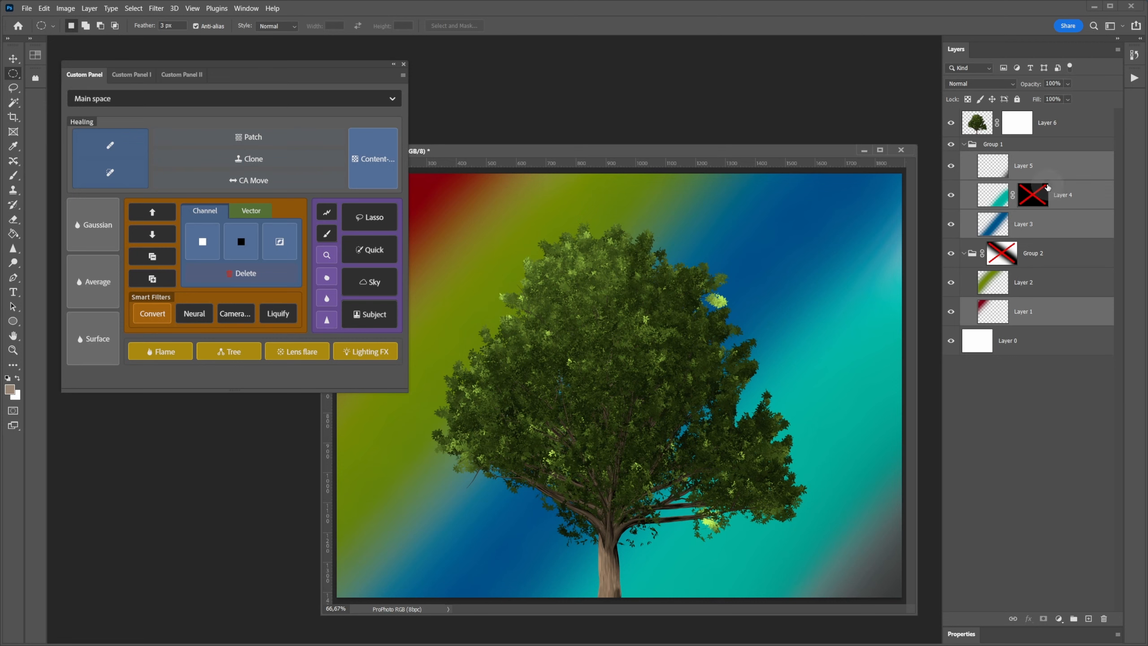
left_click(239, 243)
left_click(238, 243)
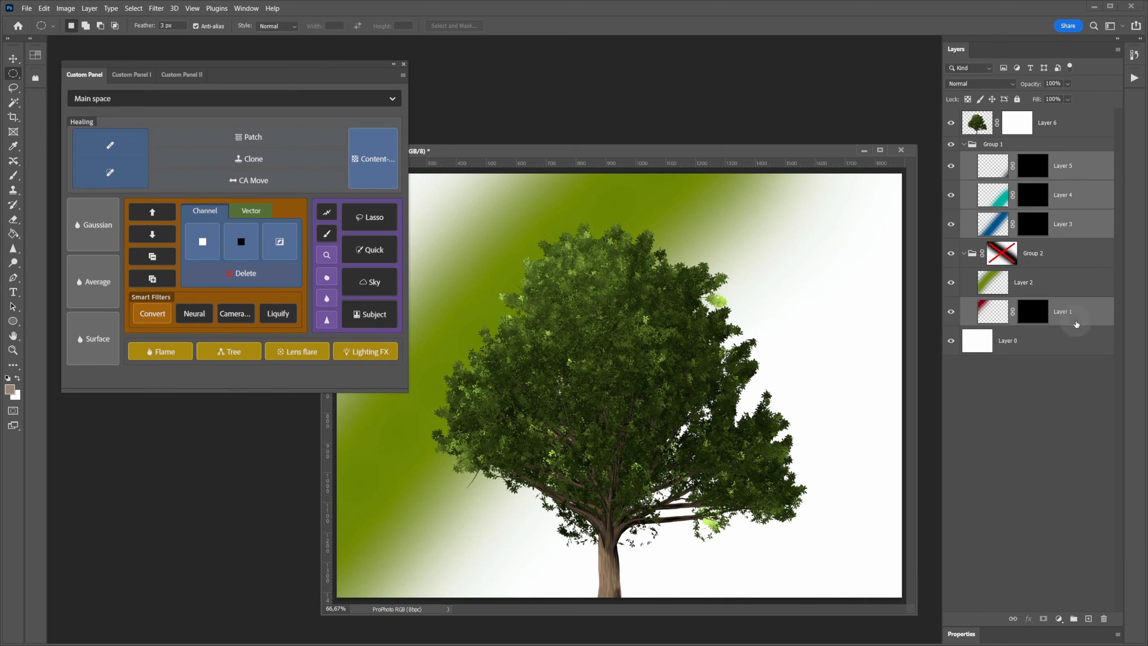
Step: Check the document history and undo the creation of the black layer masks
left_click(1135, 55)
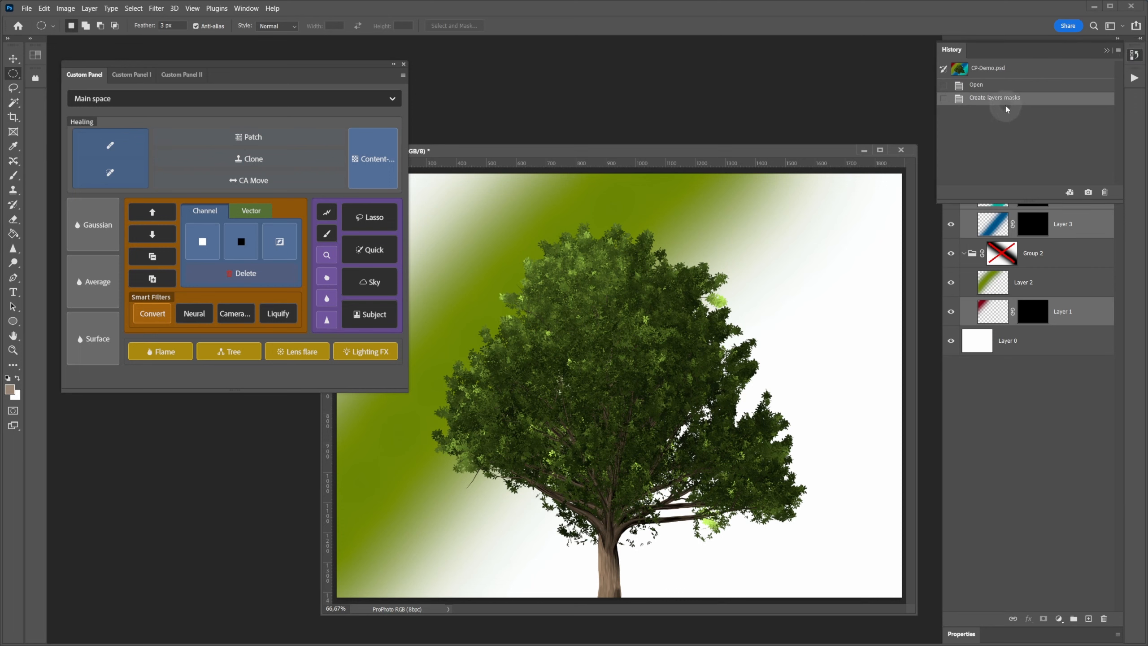
key("ctrl+z")
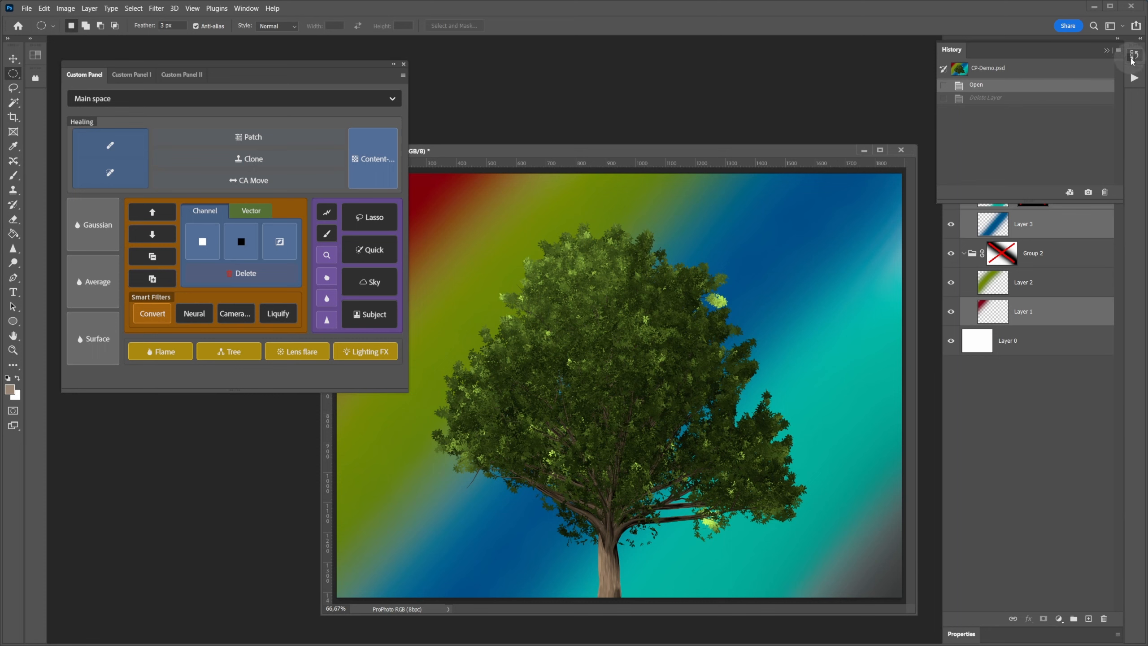
left_click(1132, 61)
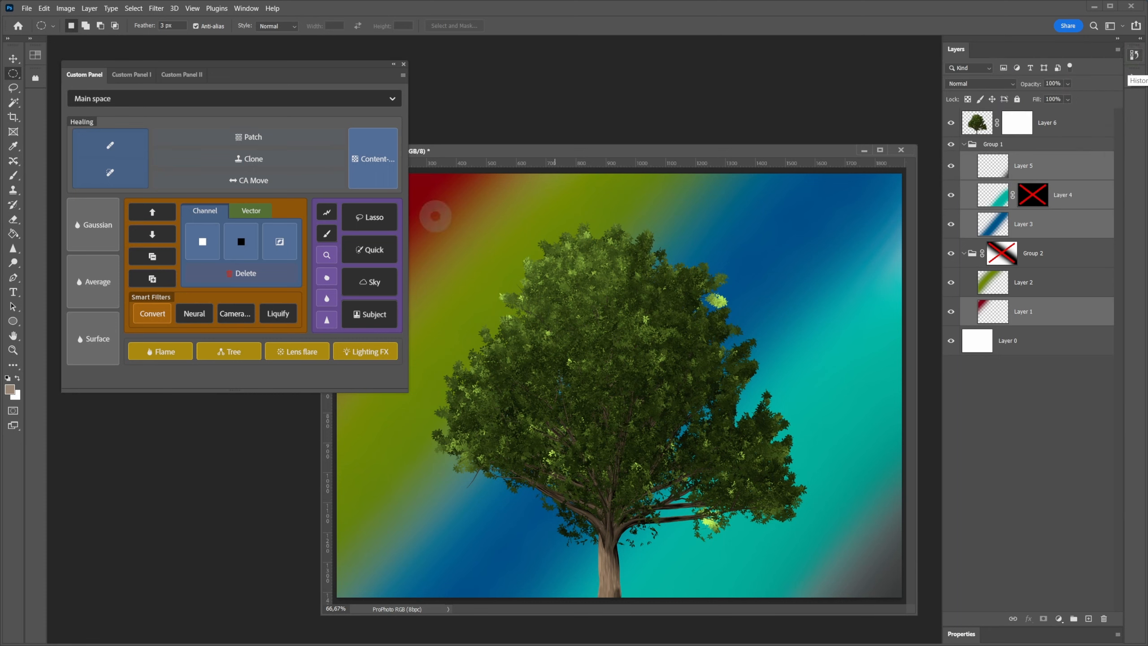
Step: Enable the disabled masks of Layer 4 and Group 2, and select both together with Layer 1 and Layer 0
left_click(1037, 199, "shift")
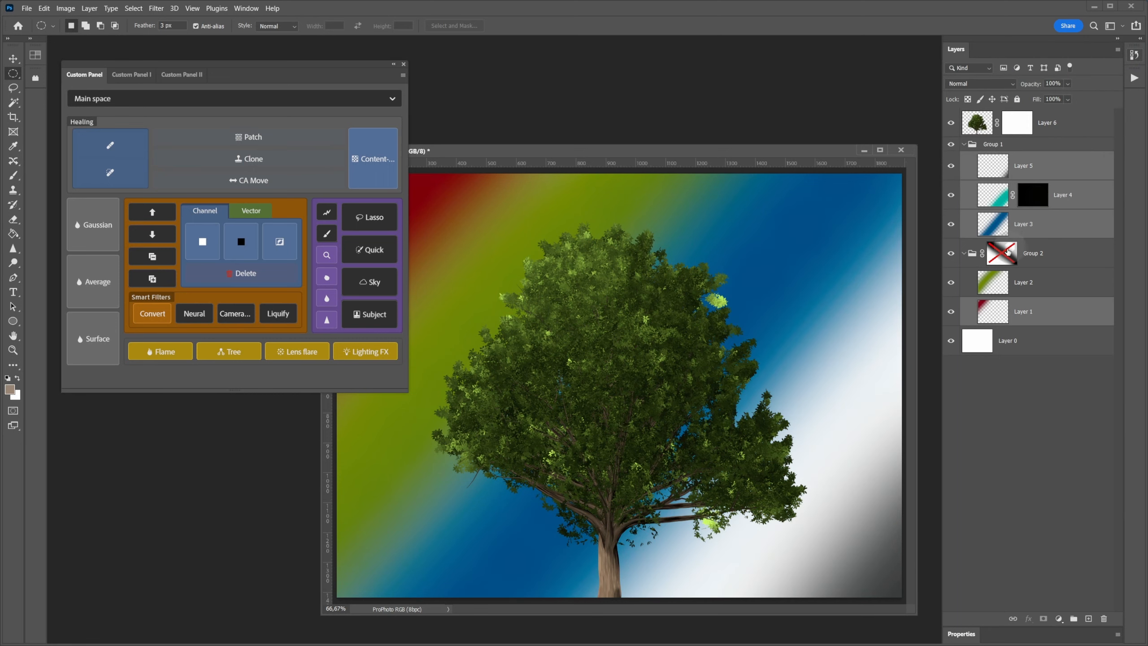
left_click(1002, 255, "shift")
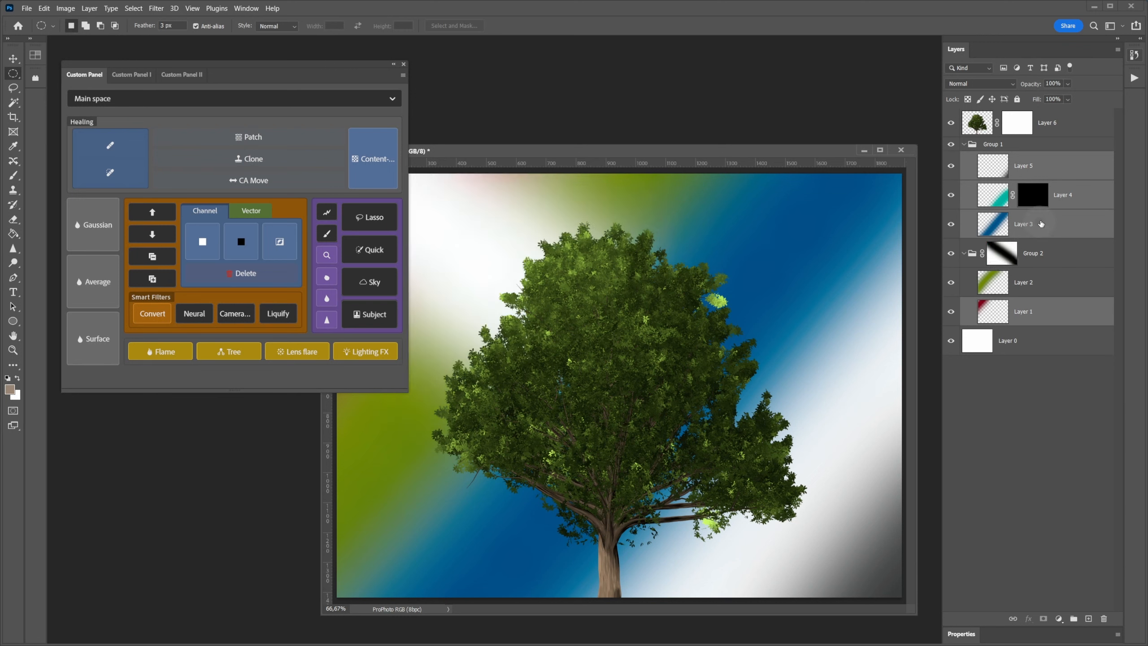
left_click(1051, 254)
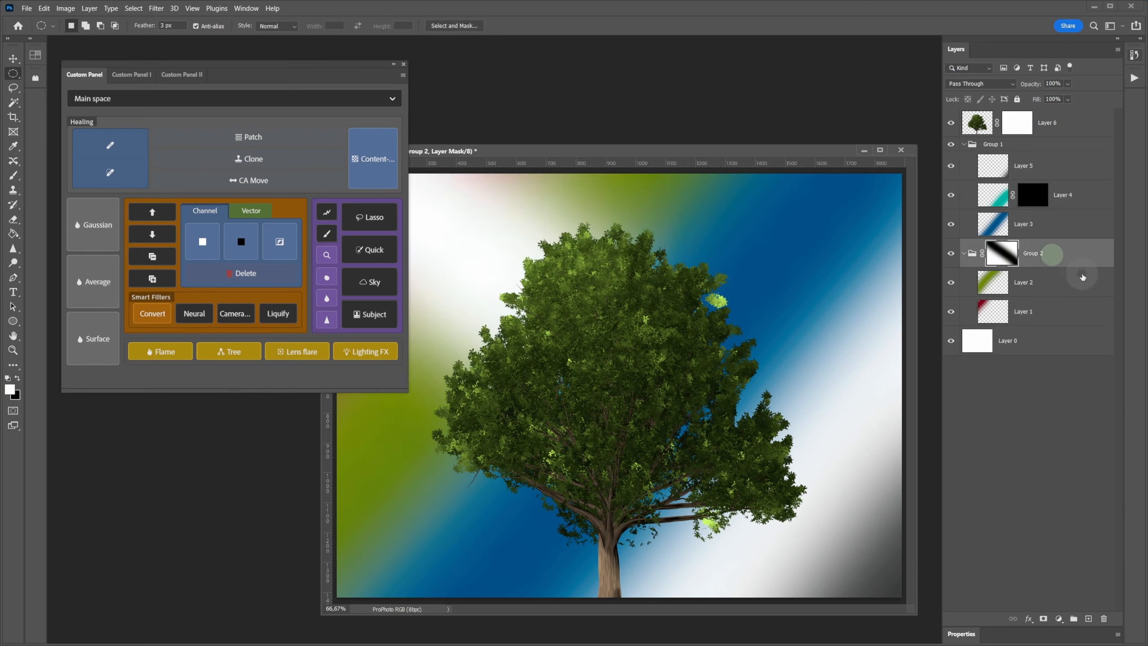
left_click(1087, 203, "ctrl")
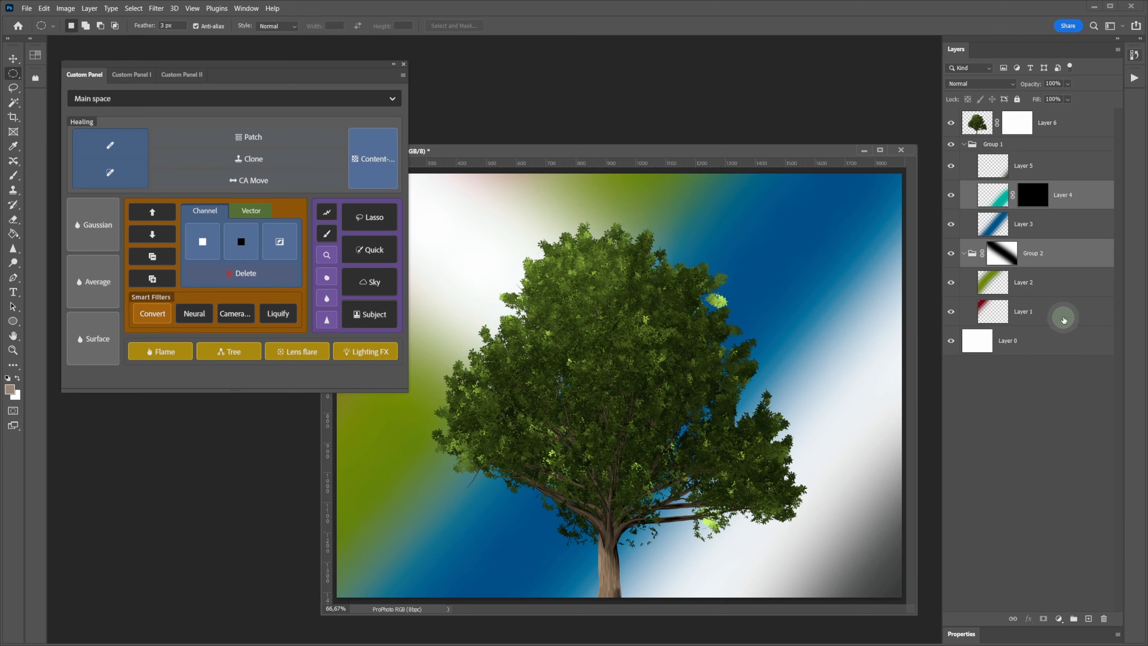
left_click(1063, 319, "ctrl")
left_click(1058, 341, "ctrl")
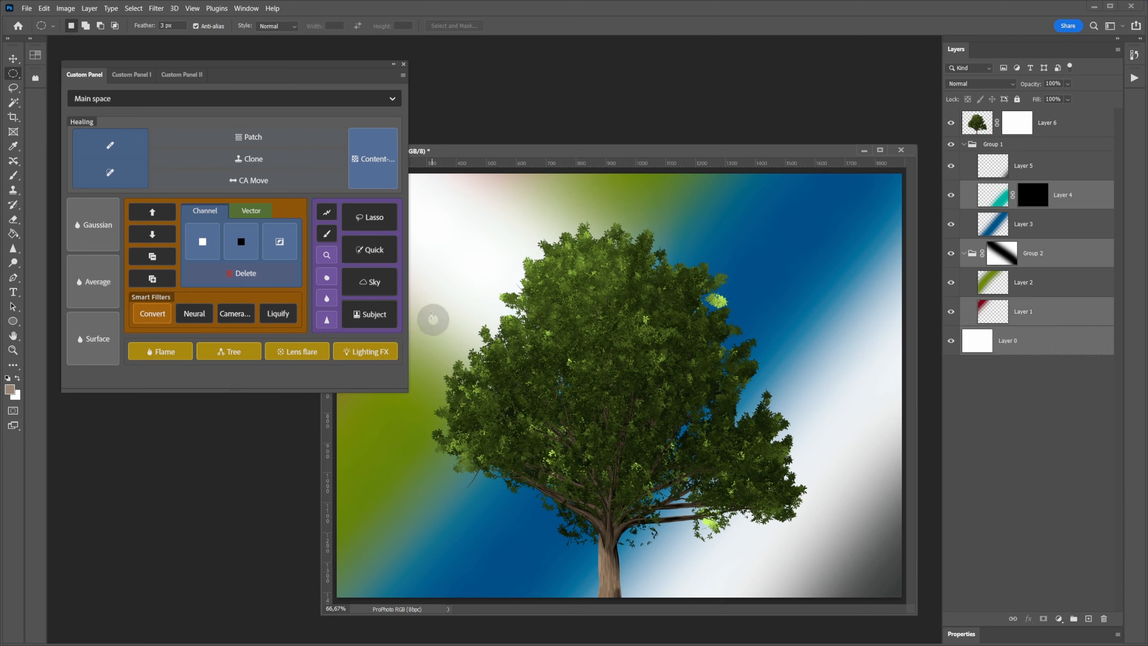
Step: Test the channel mask buttons by giving the selected layers and group white masks, followed by black masks
left_click(212, 245)
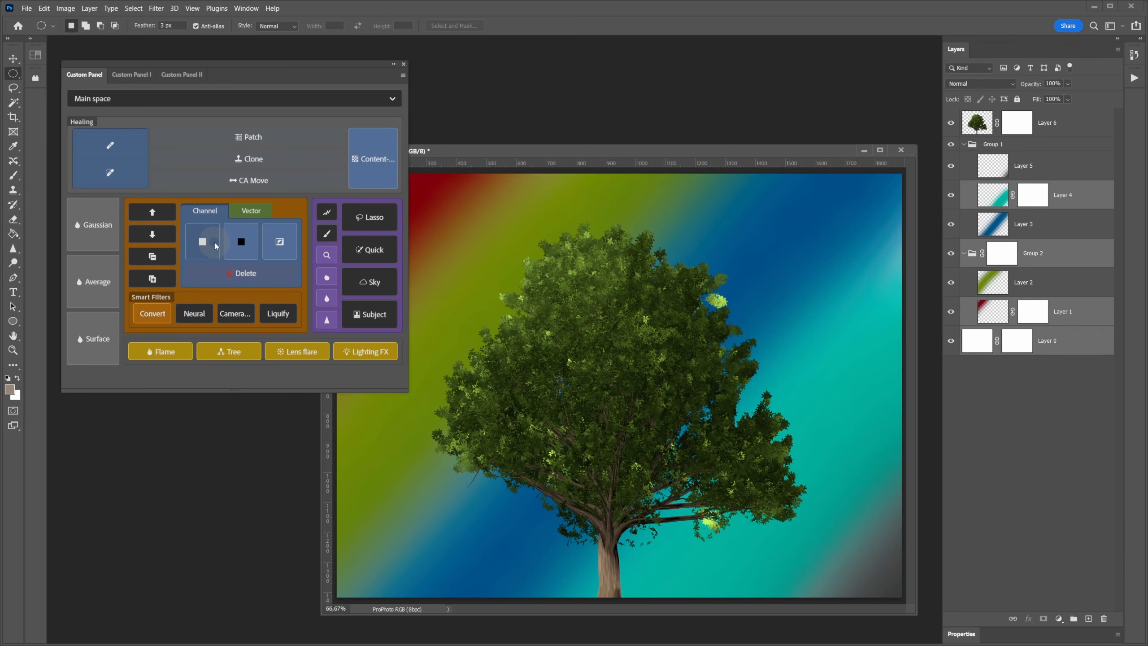
left_click(244, 247)
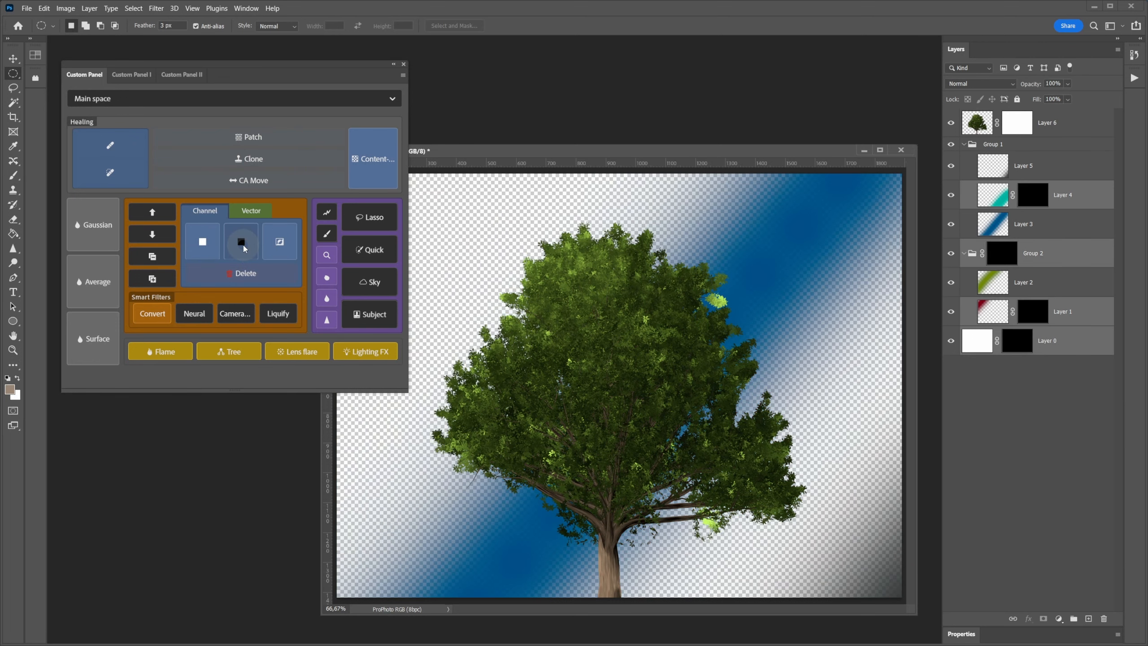
left_click(488, 267)
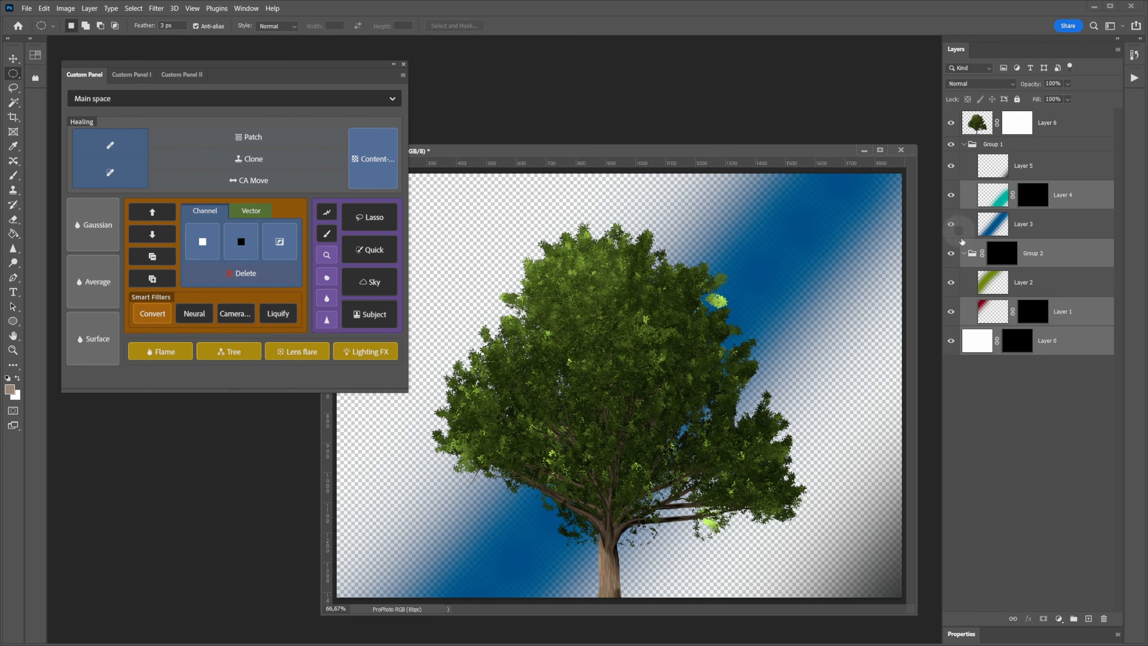
Step: Test inverting and deleting the channel masks of the selected items, and revert the document to its Open history state
left_click(279, 244)
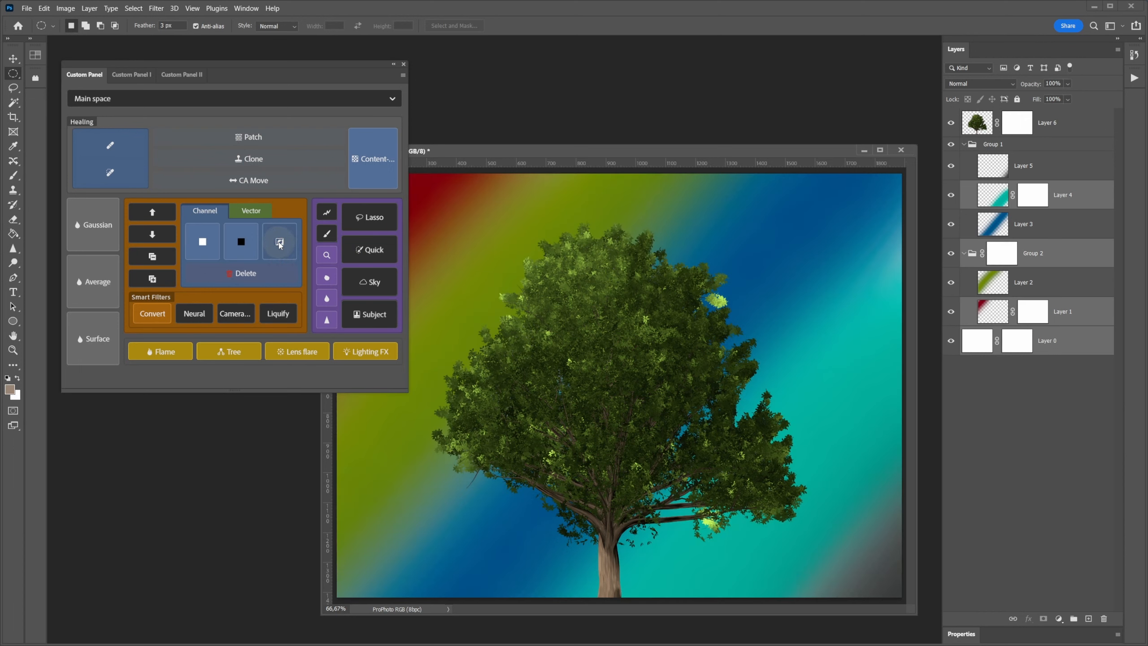
left_click(279, 245)
left_click(246, 277)
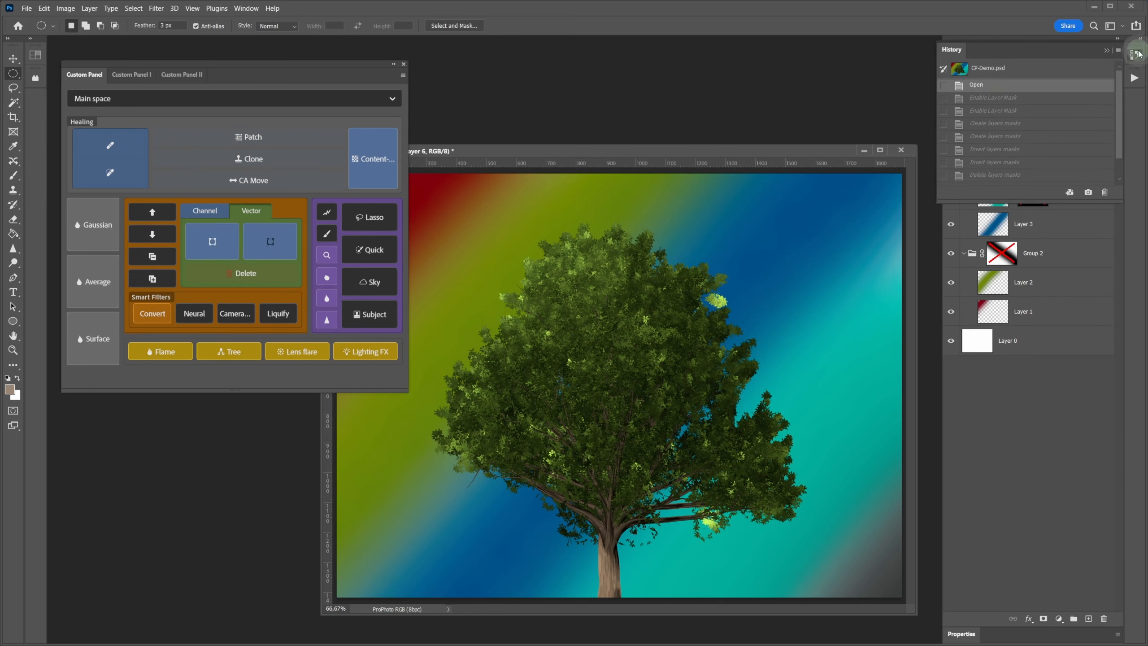
left_click(1135, 54)
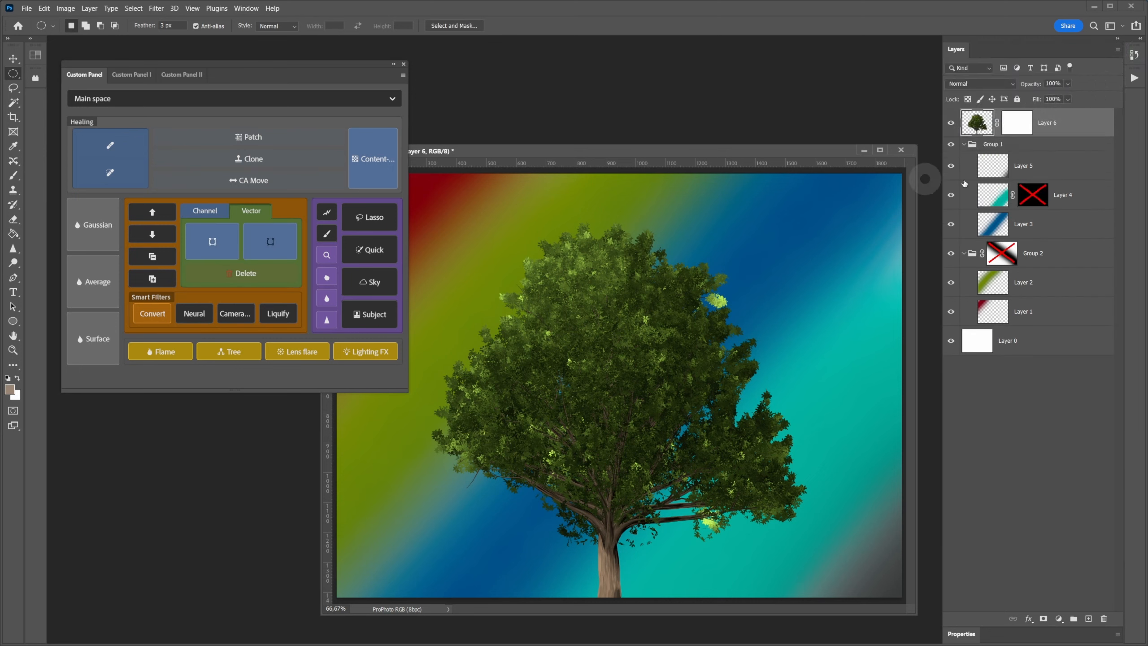
Step: Select Layer 3, Group 2 and Layer 5, and draw an elliptical selection over the upper part of the tree
left_click(1069, 221)
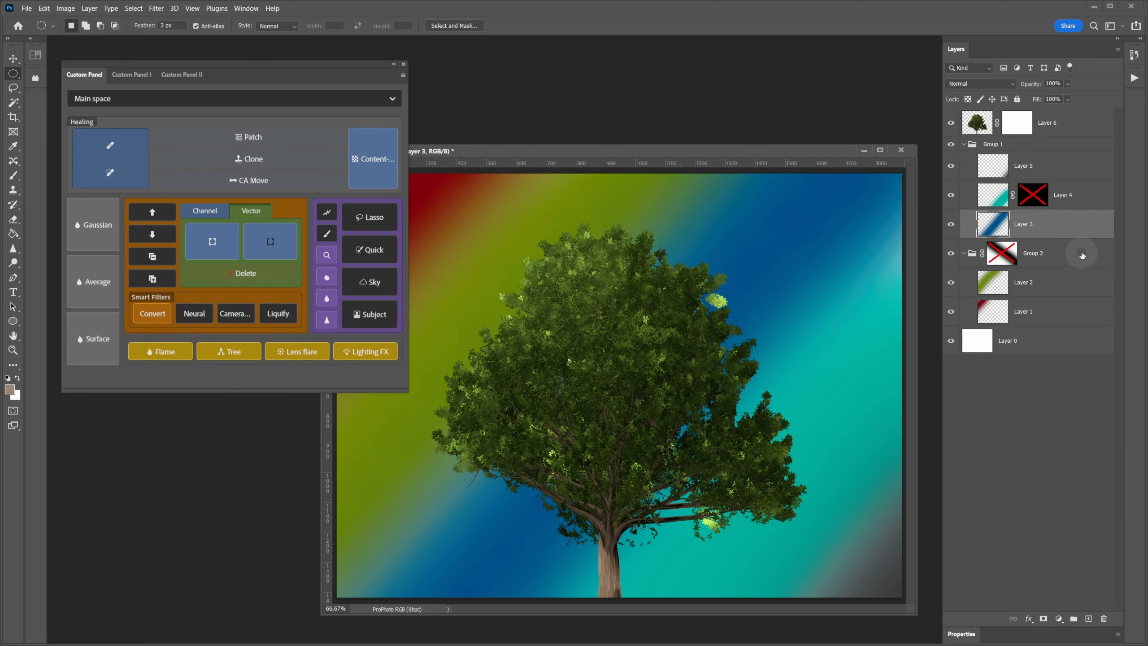
left_click(1081, 255, "ctrl")
left_click(1069, 164, "ctrl")
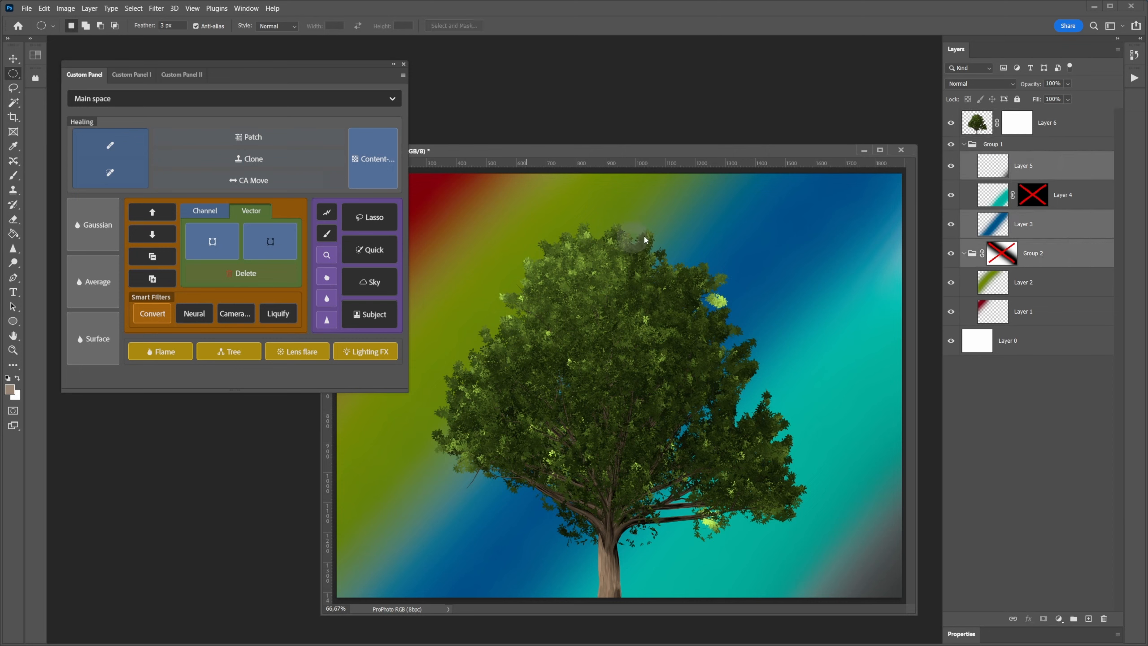
left_click_drag(761, 216, 551, 386)
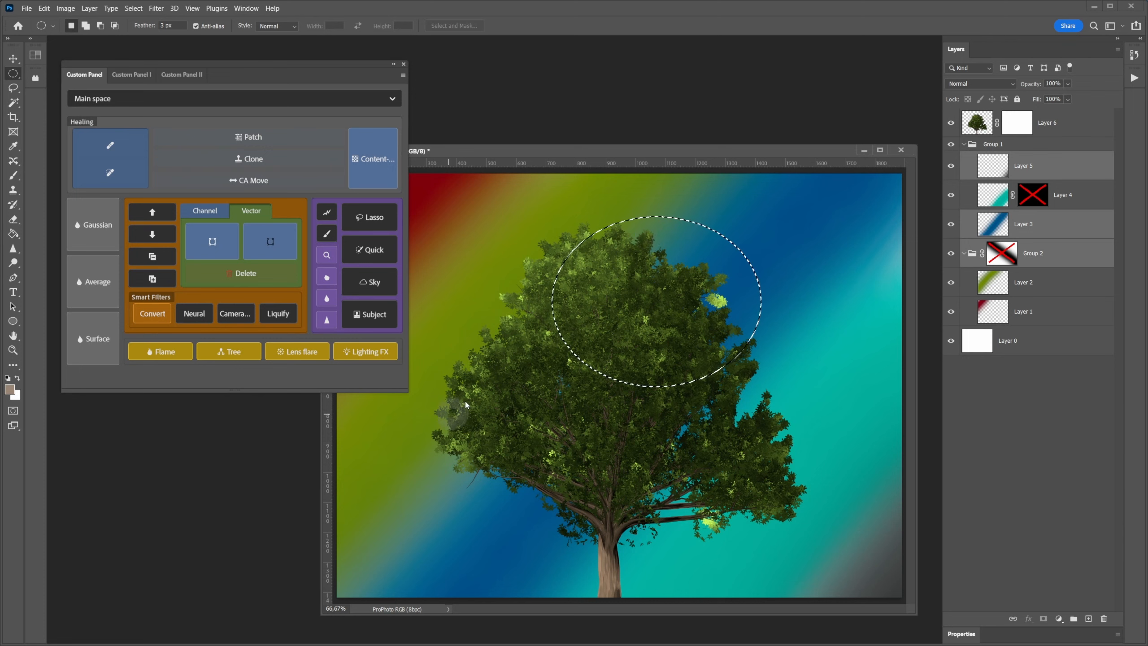
Step: Try the white and the black channel mask on the selected items using the elliptical selection, undoing each one
left_click(205, 210)
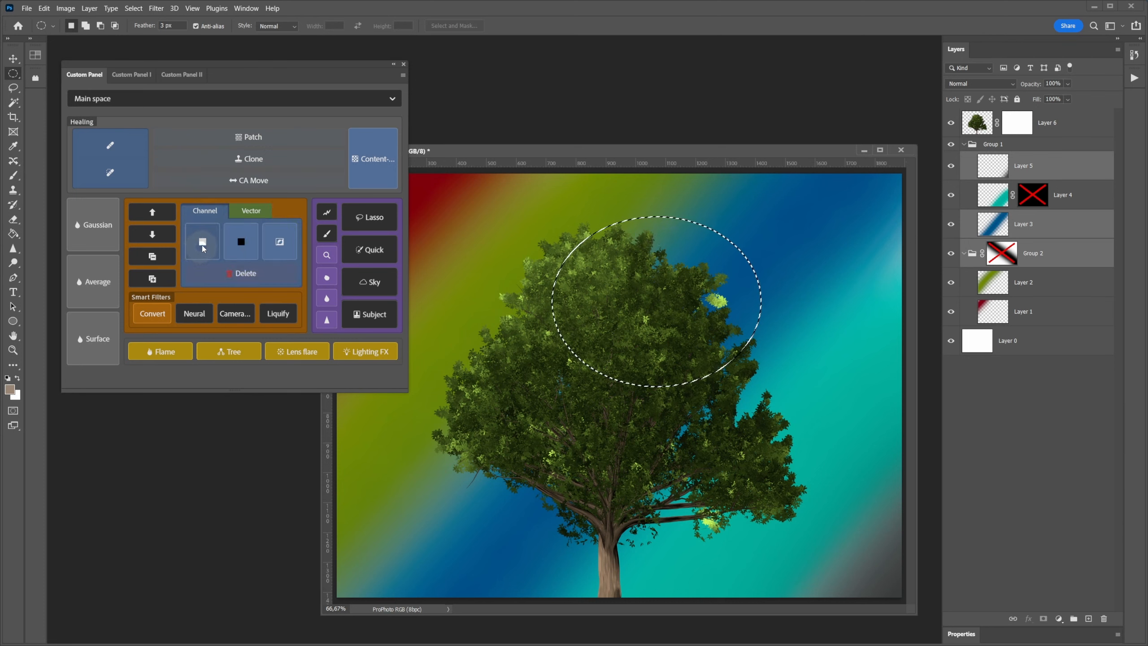
left_click(203, 242)
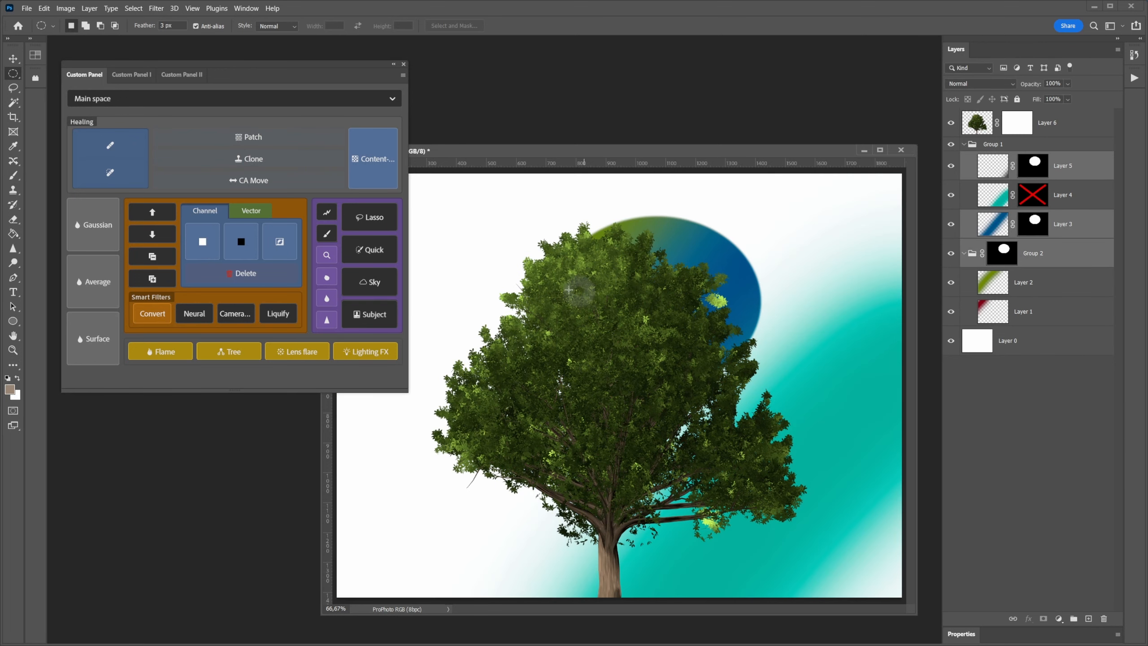
key("ctrl+z")
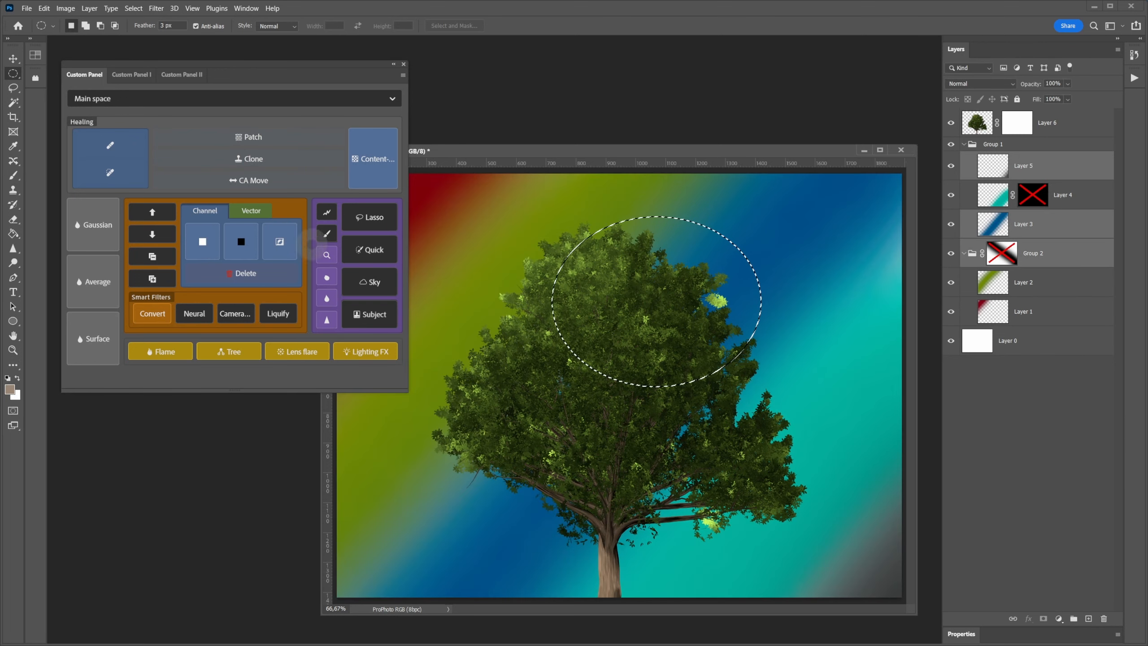
left_click(244, 243)
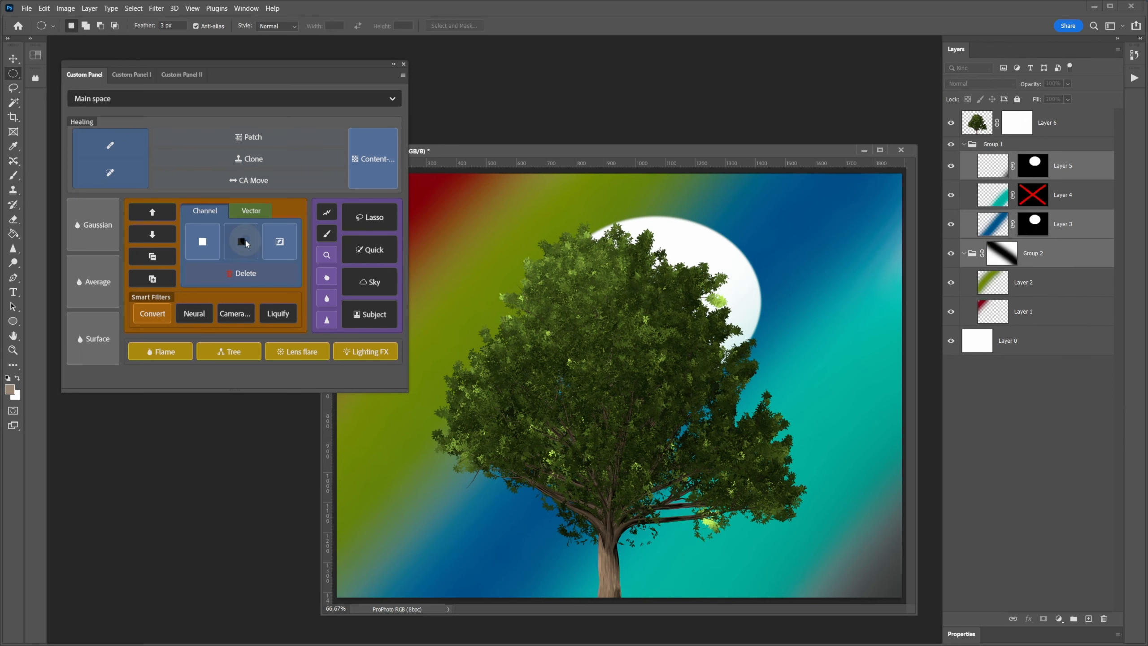
key("ctrl+z")
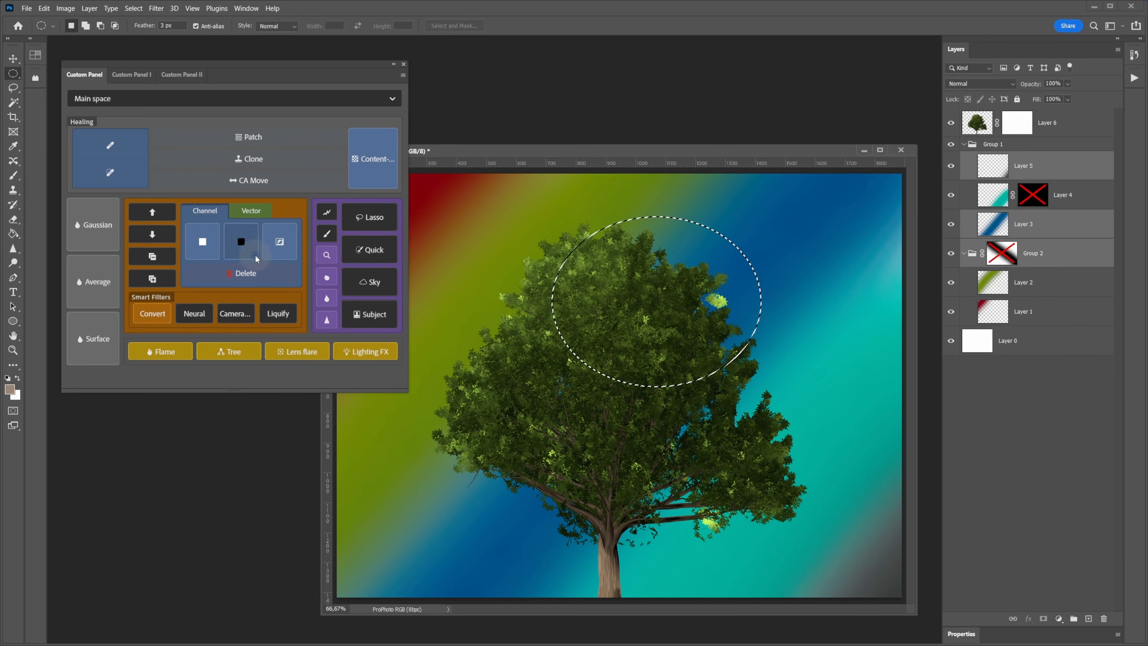
Step: Try inverting black channel masks made from the elliptical selection back and forth, and revert the document to its Open history state
left_click(222, 240)
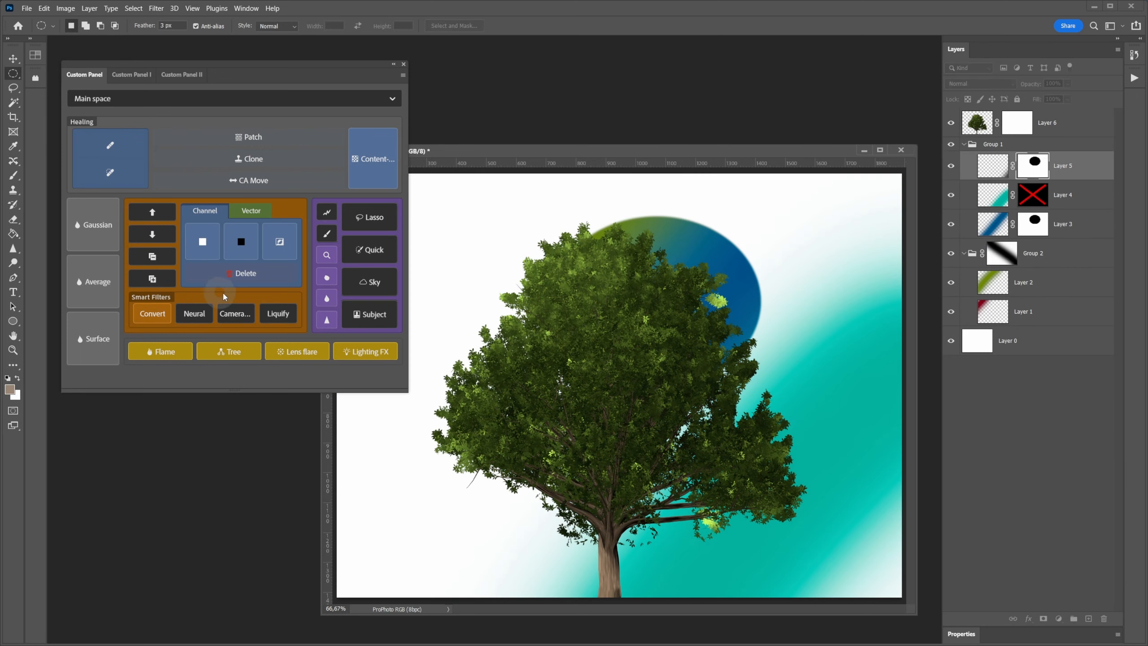
left_click(290, 245)
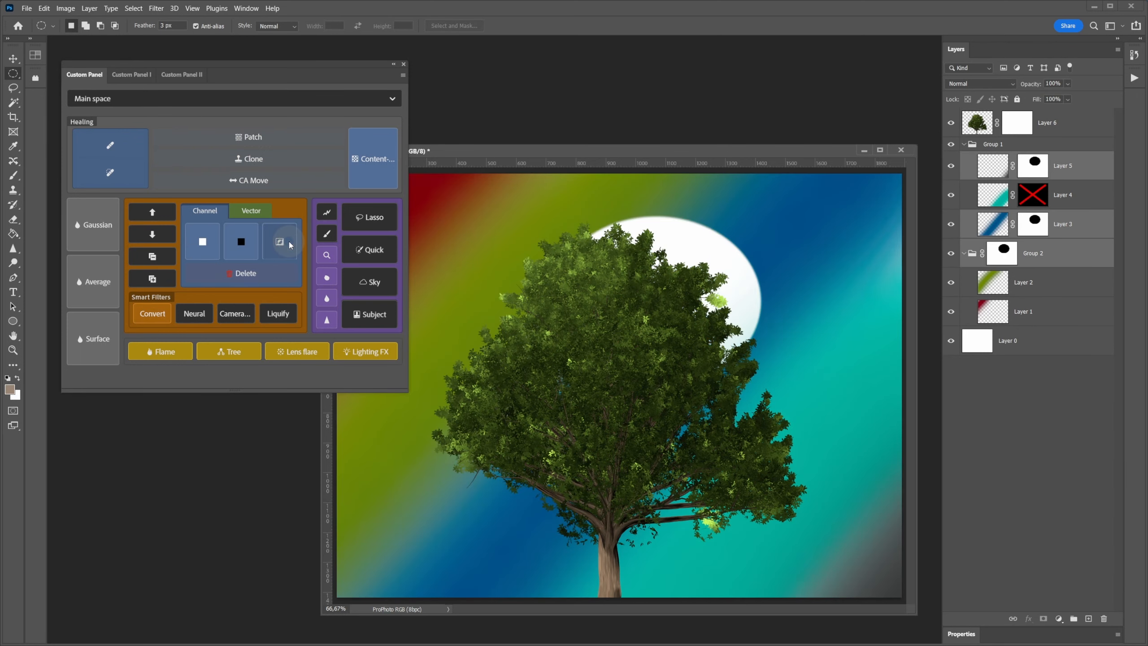
left_click(278, 250)
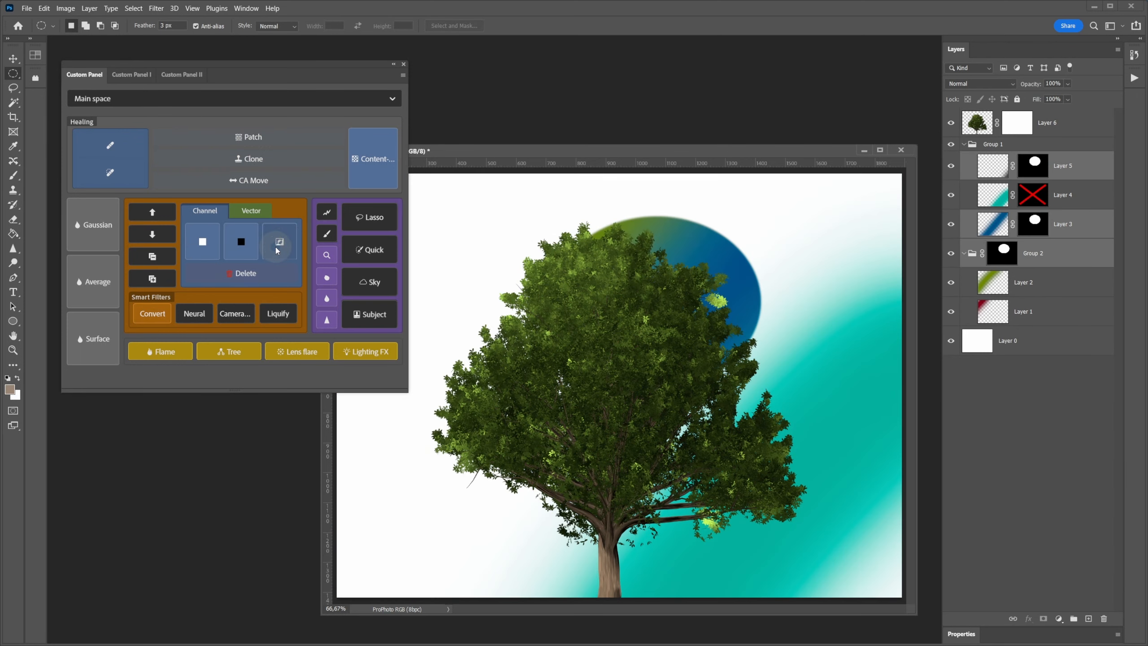
left_click(278, 250)
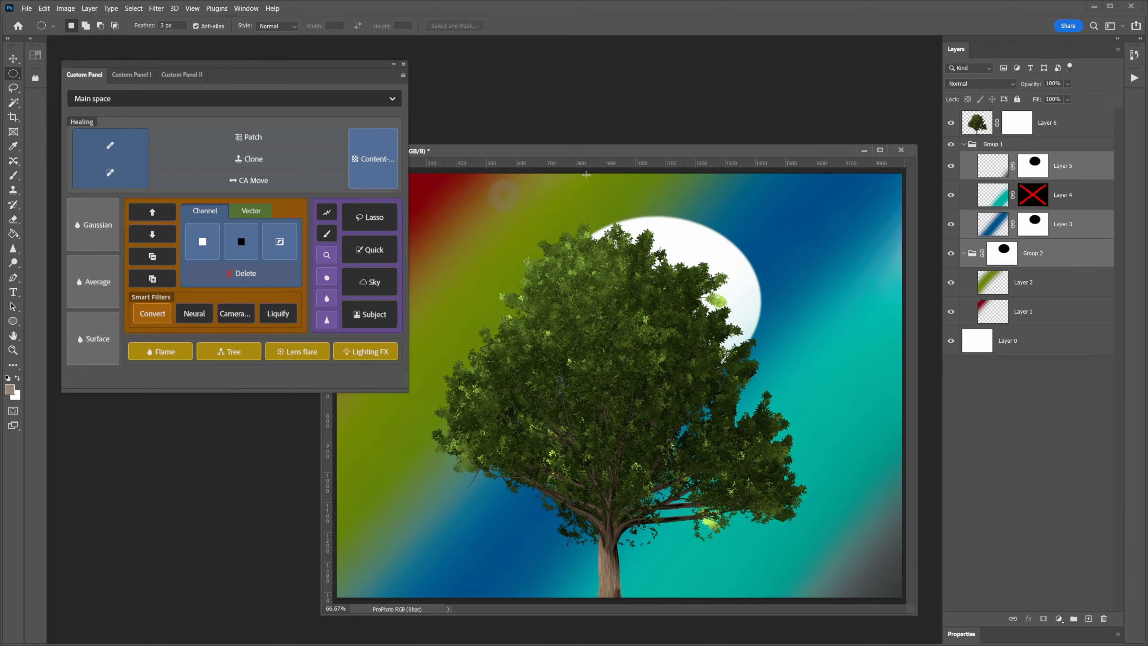
left_click(1134, 55)
left_click(981, 86)
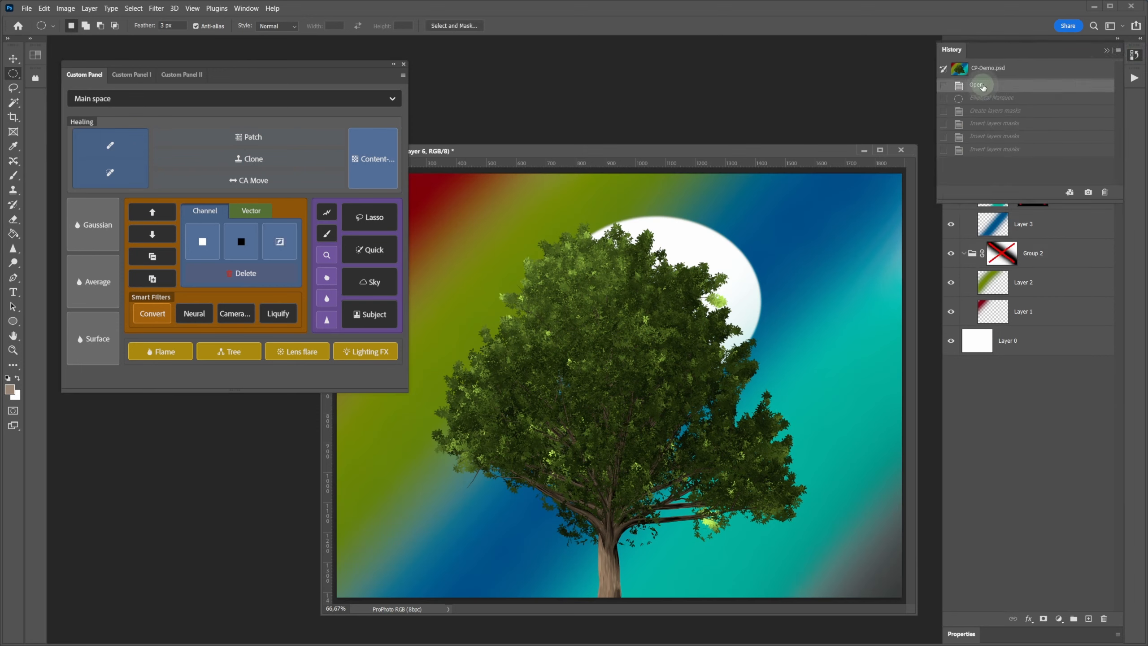
Step: Switch to the vector mask actions and draw a closed four-point path with the Pen Tool around the upper part of the tree
left_click(260, 211)
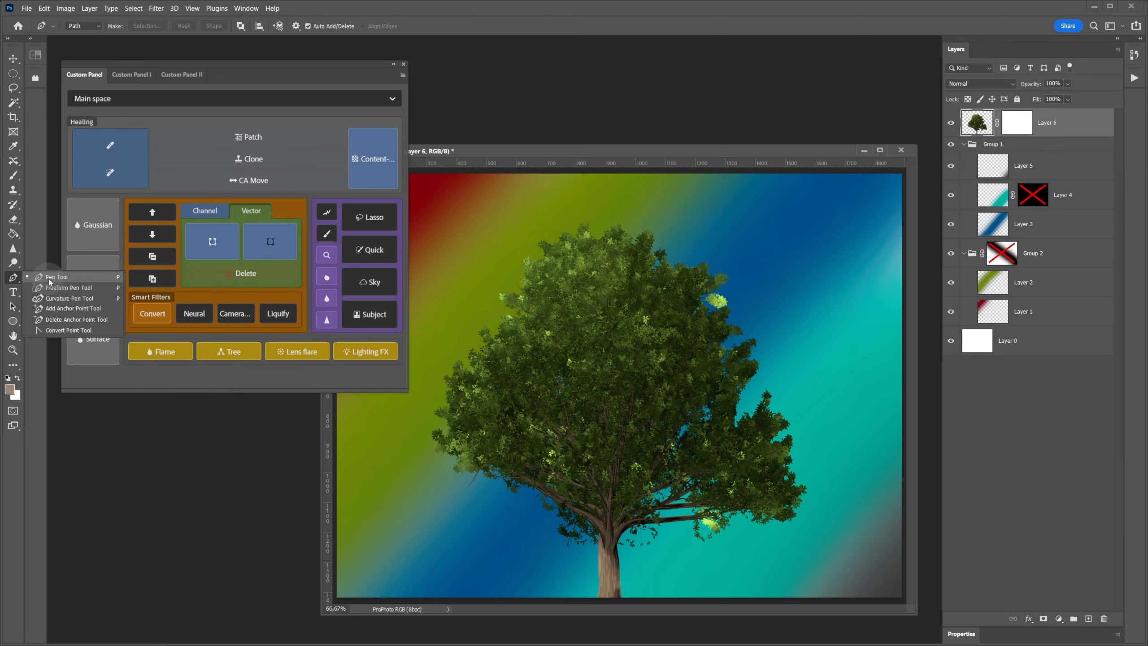
left_click(49, 277)
left_click(492, 214)
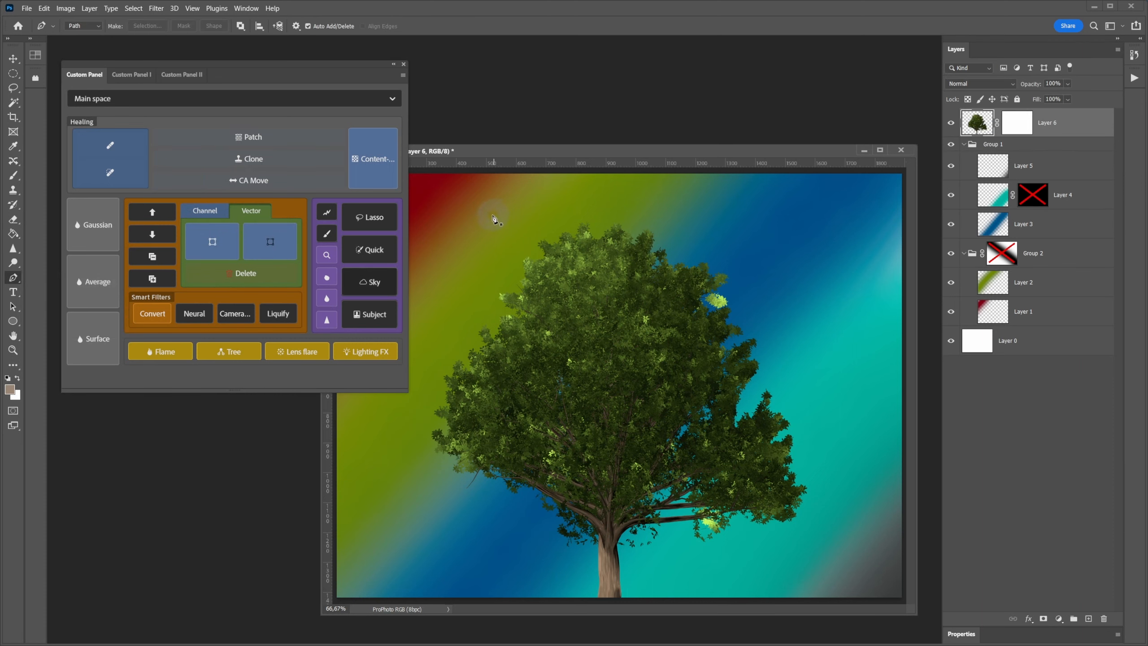
left_click(745, 363)
left_click(809, 258)
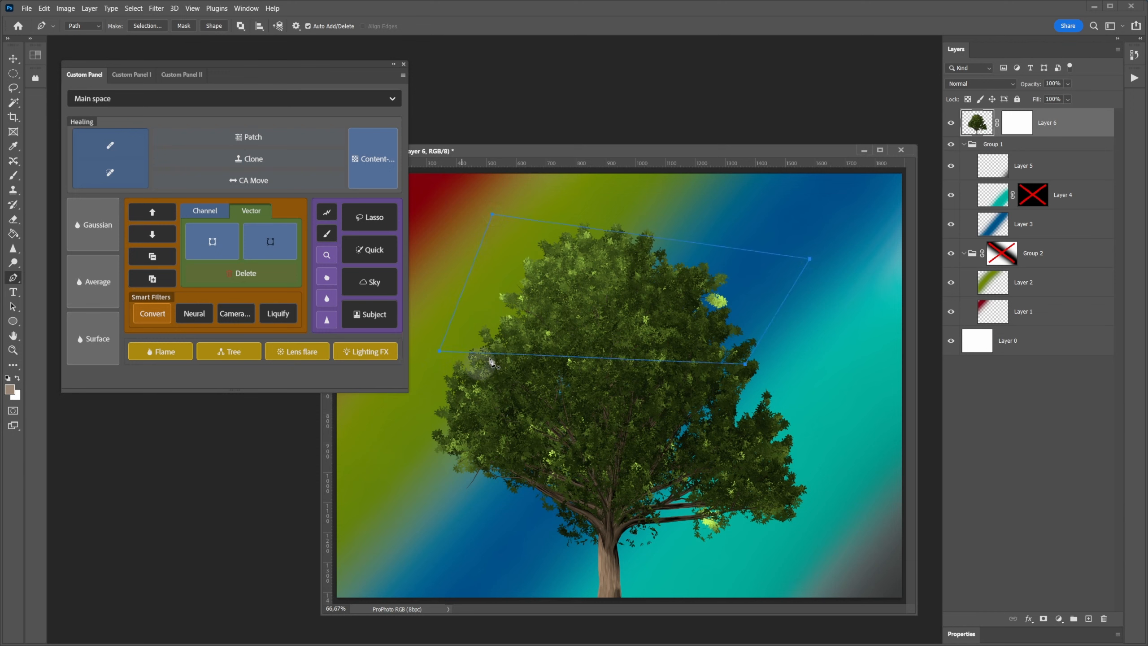
Step: Try the white and black vector masks on Layer 6 using the drawn path, undoing each result
left_click(211, 242)
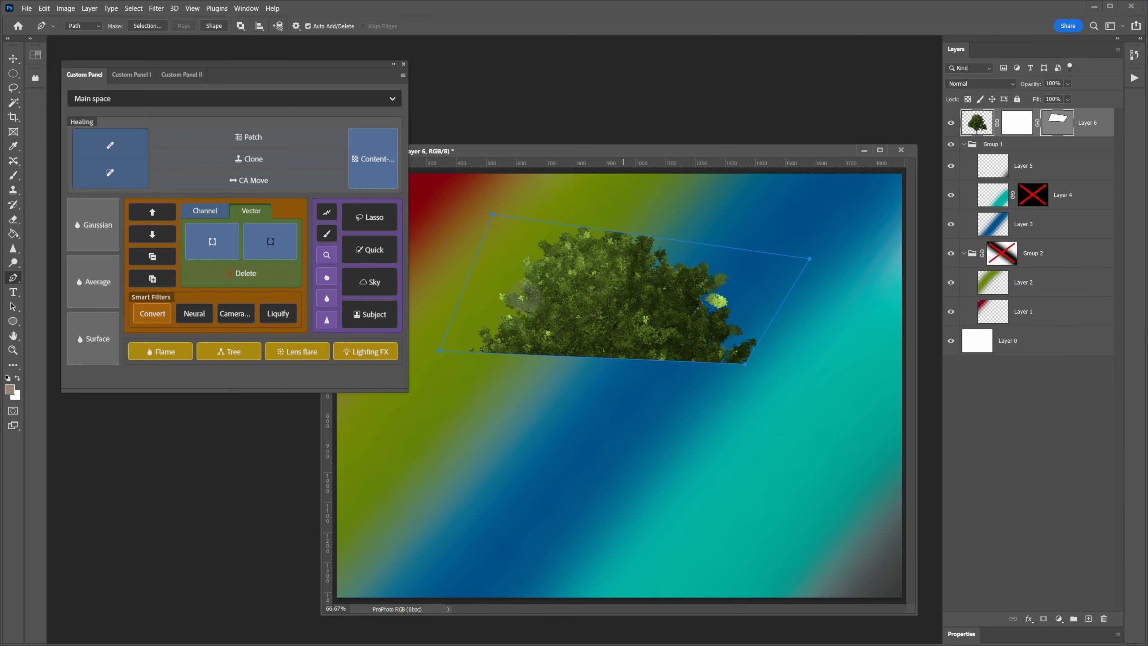
left_click(273, 246)
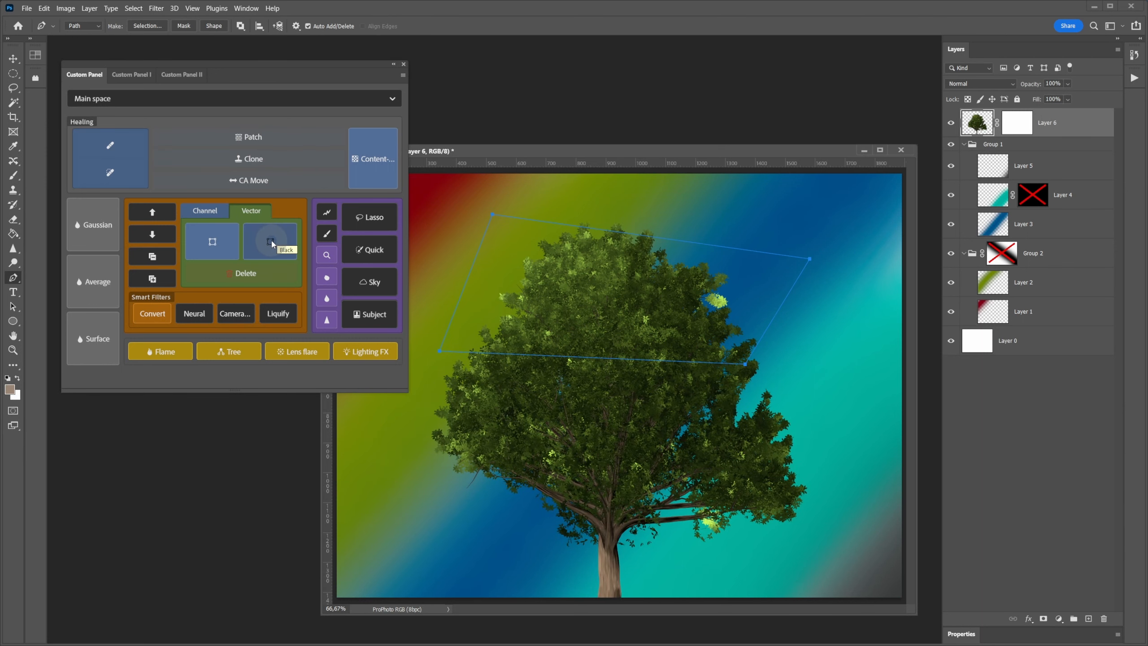
left_click(273, 245)
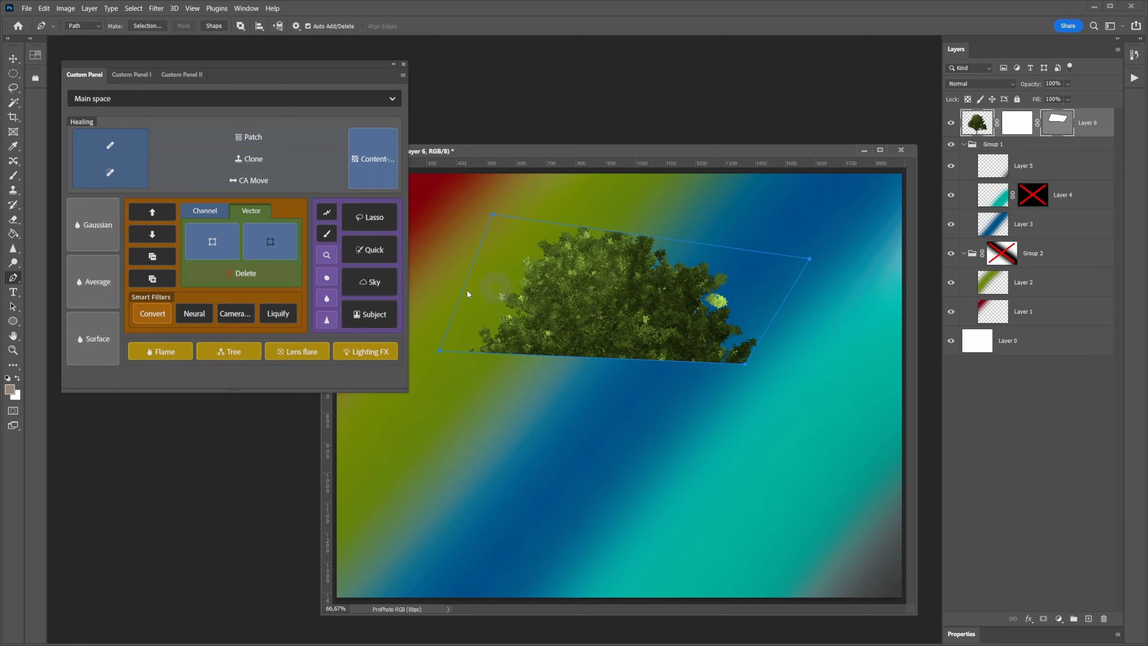
left_click(271, 245)
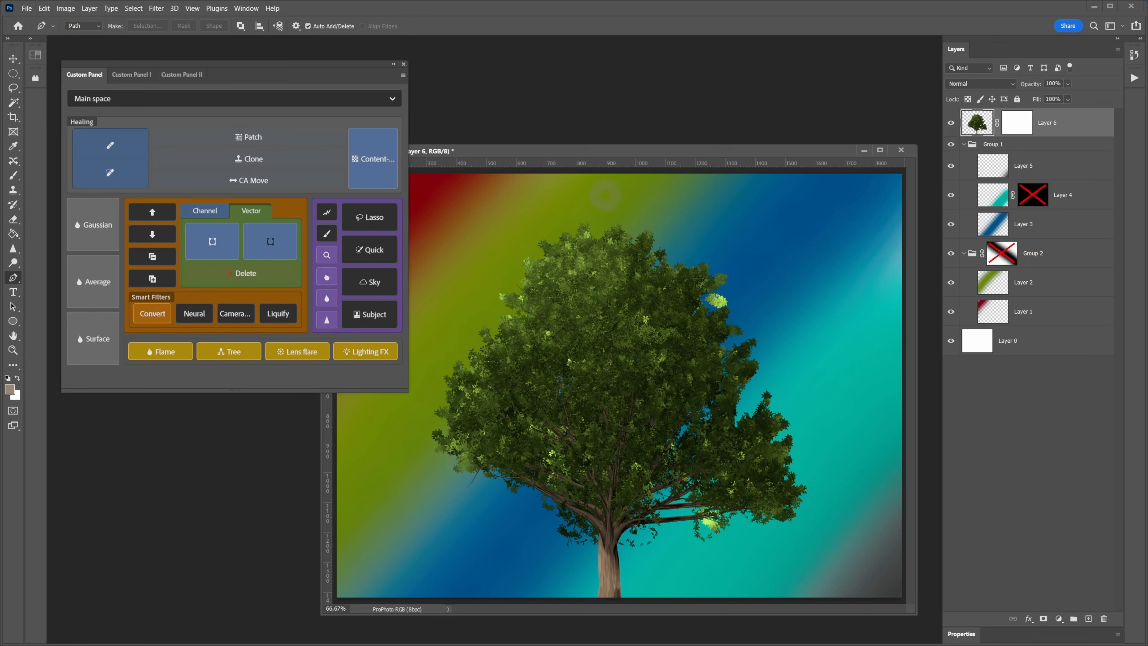
Step: Try the white and black vector masks on Layer 6 without a path, undoing each one
left_click(221, 246)
left_click(268, 245)
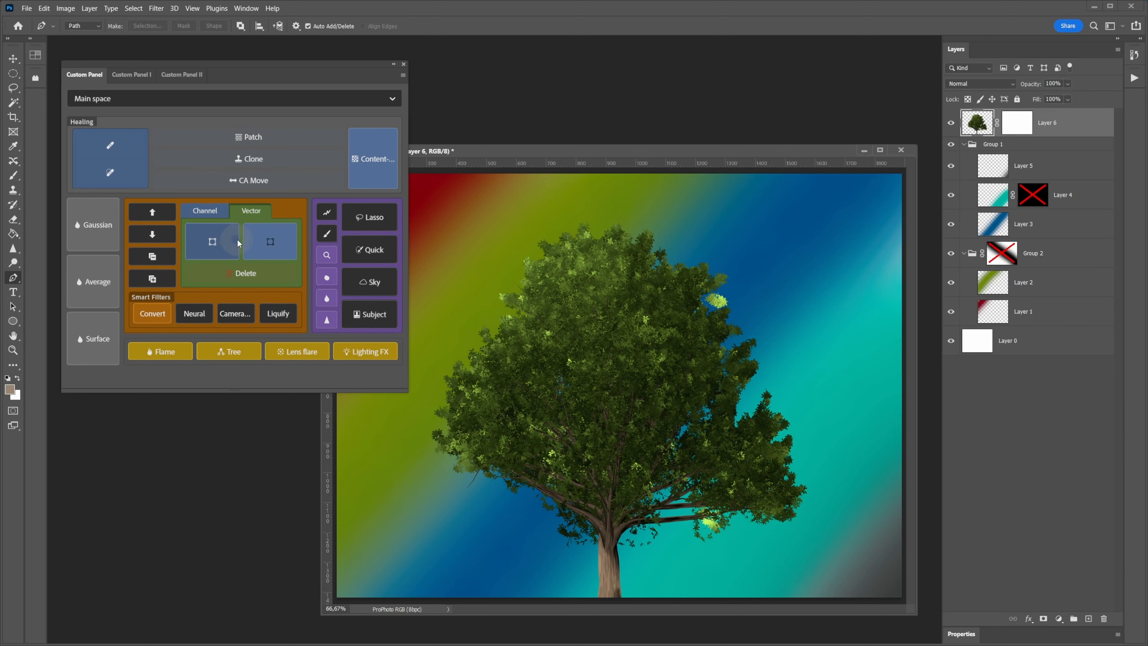
left_click(269, 246)
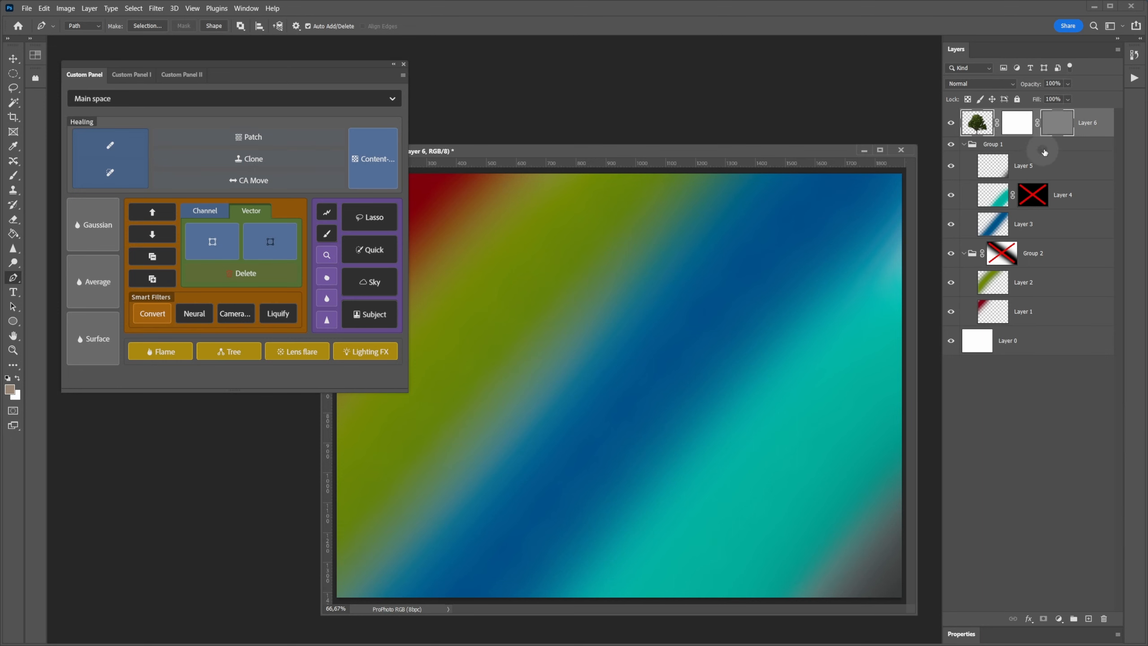
key("ctrl+z")
Step: Add Layer 3 and Layer 2 to the Layer 6 selection and apply black vector masks to all three
left_click(1079, 225, "ctrl")
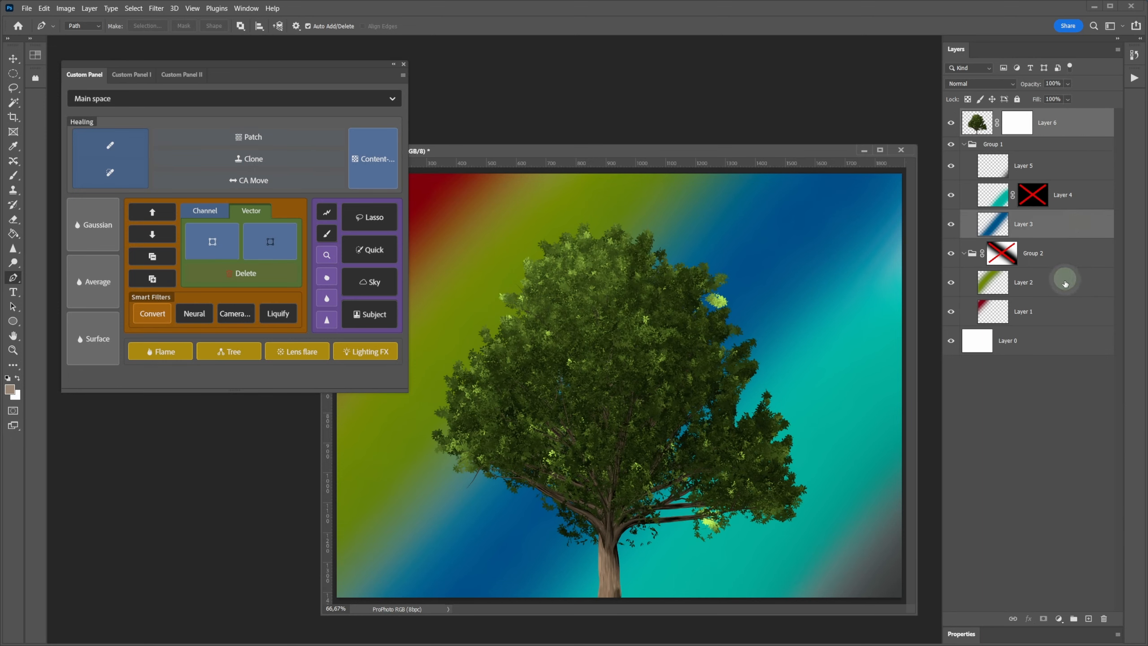
left_click(1065, 273, "ctrl")
left_click(272, 232)
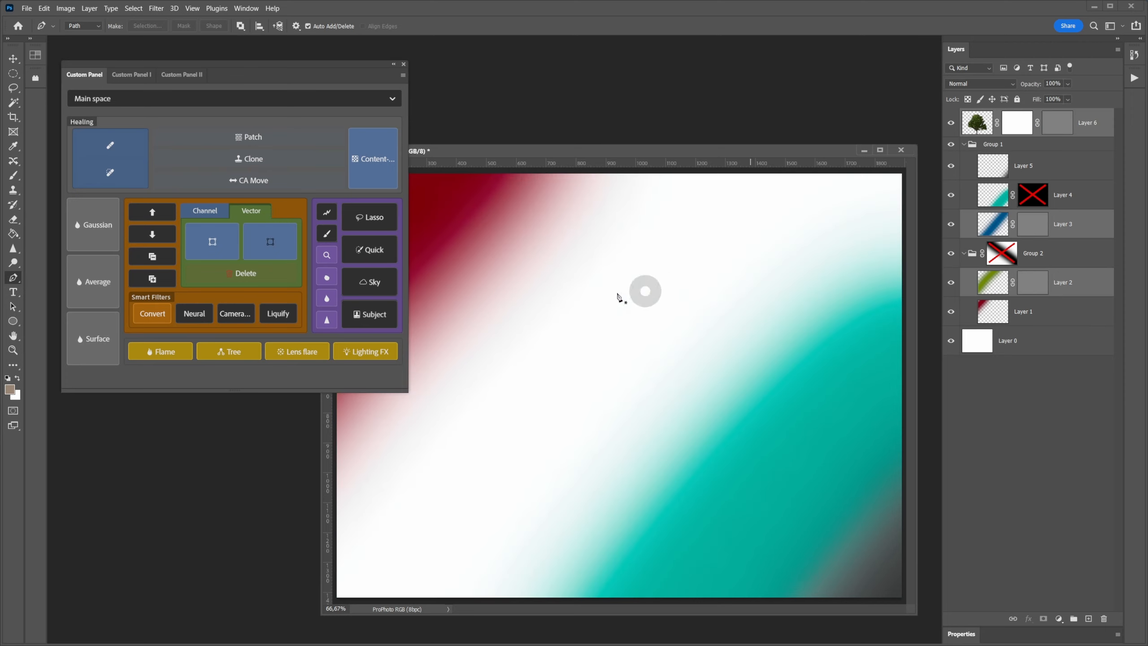
Step: Select Layer 3, Layer 2 and Layer 1, and delete their vector masks together
left_click(1091, 223)
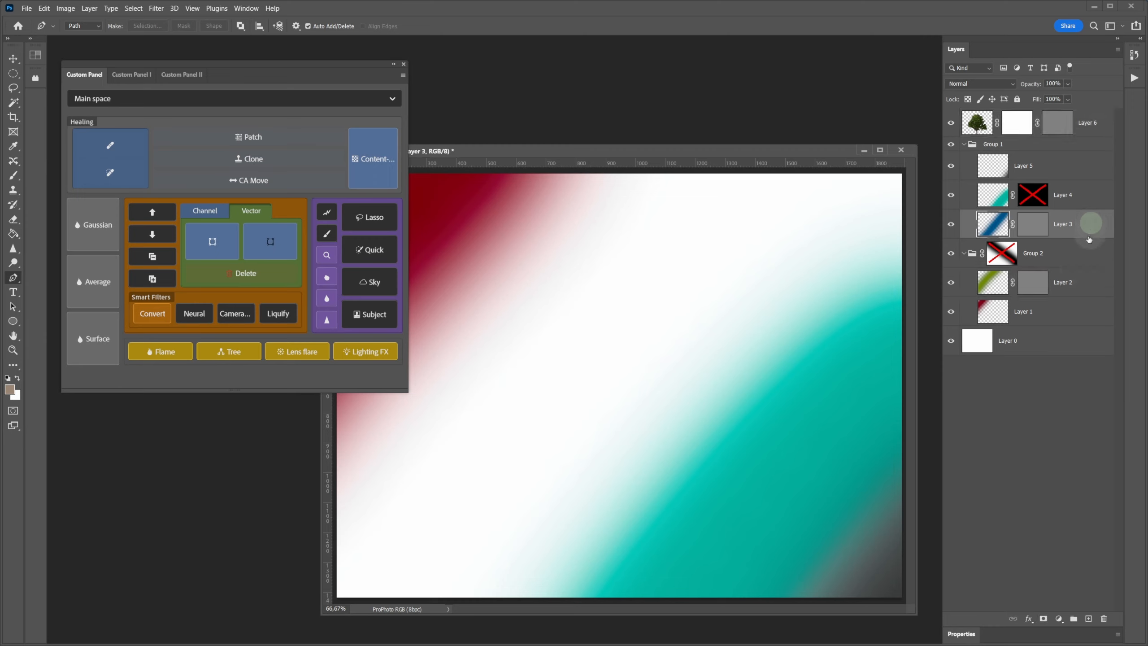
left_click(1087, 282, "ctrl")
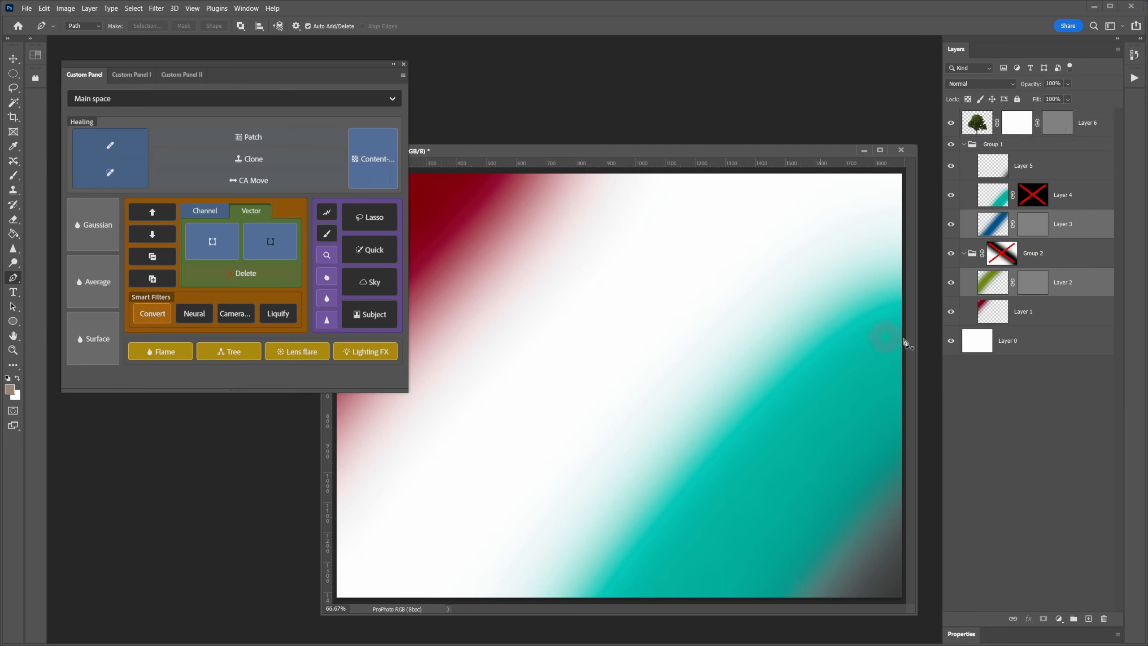
left_click(1073, 312, "ctrl")
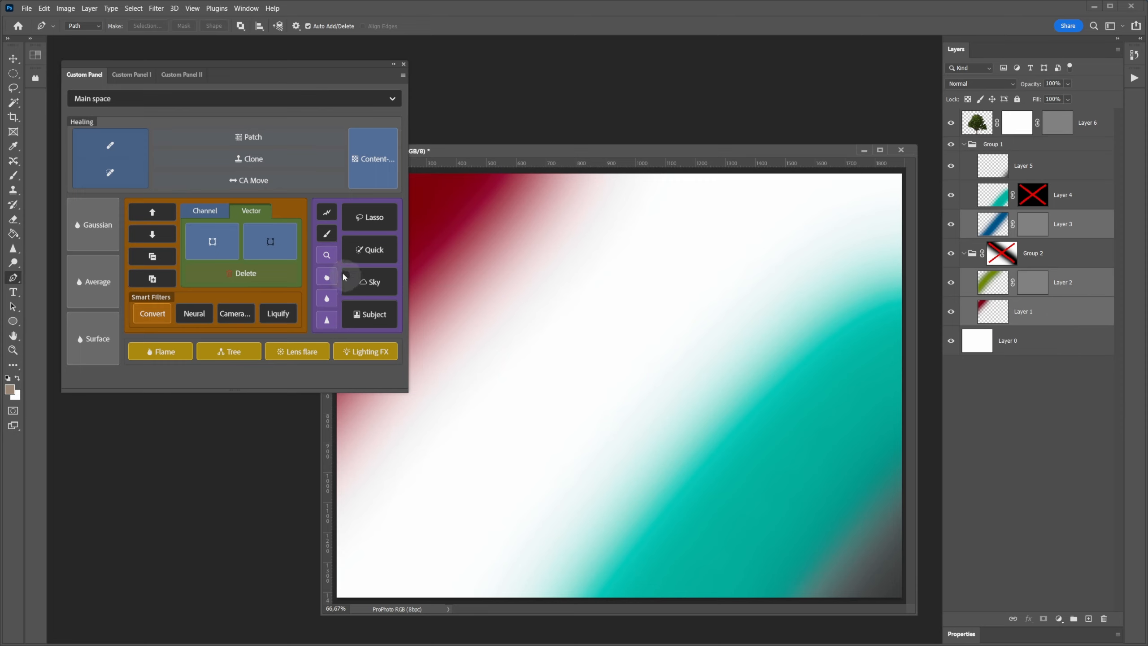
left_click(274, 277)
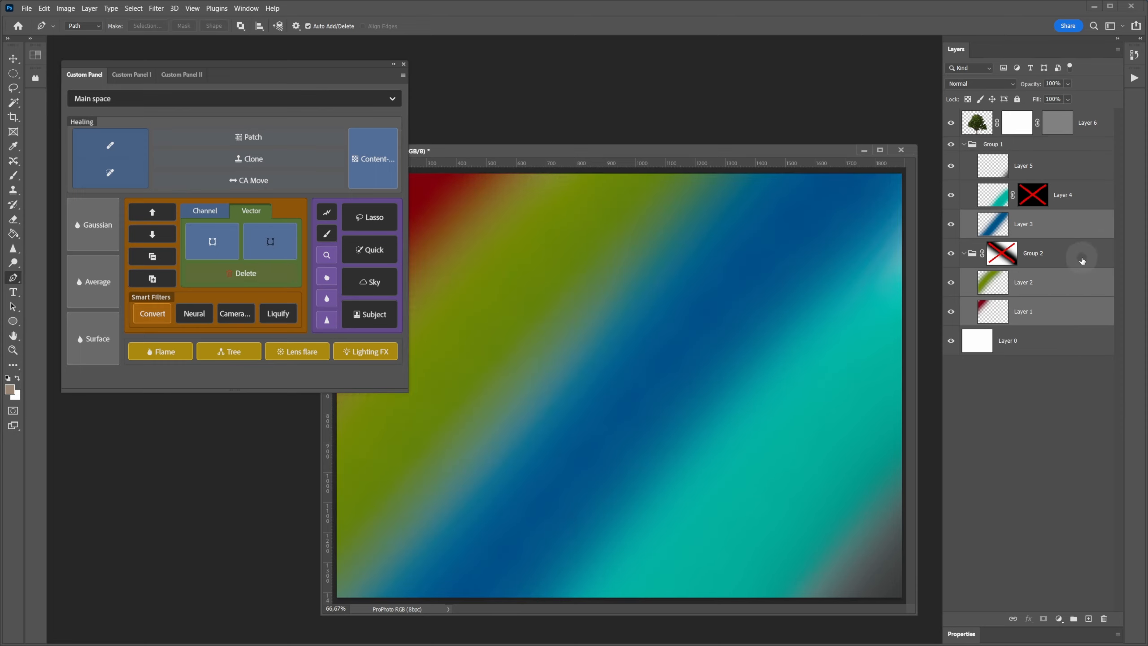
Step: Delete both the vector mask and the channel mask of Layer 6
left_click(1062, 124)
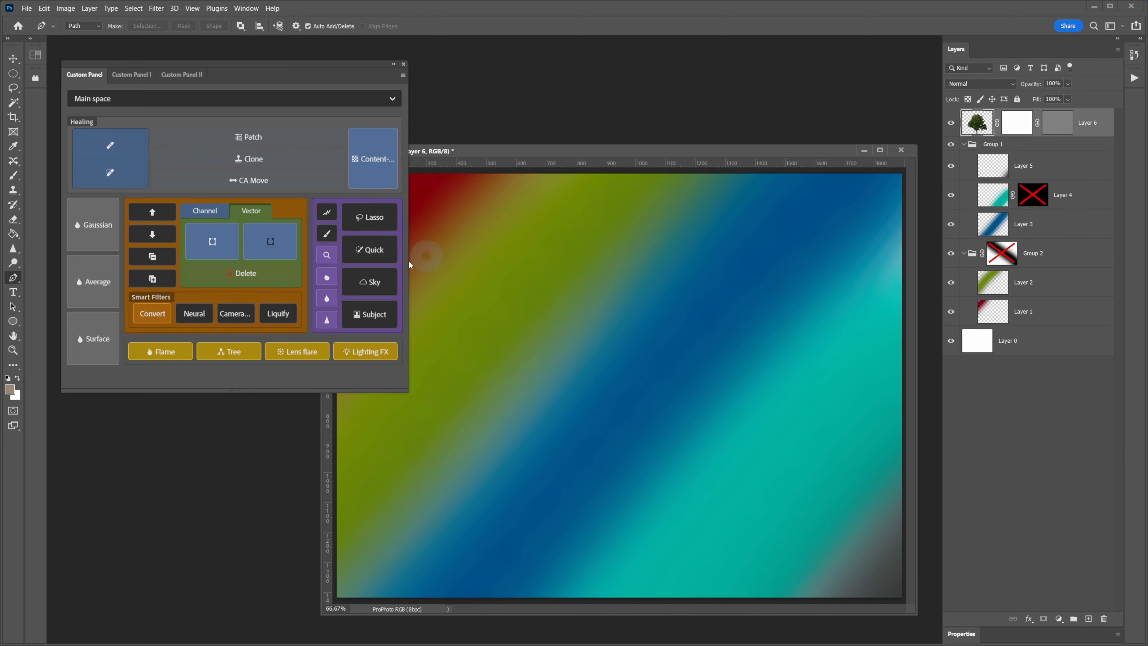
left_click(252, 274)
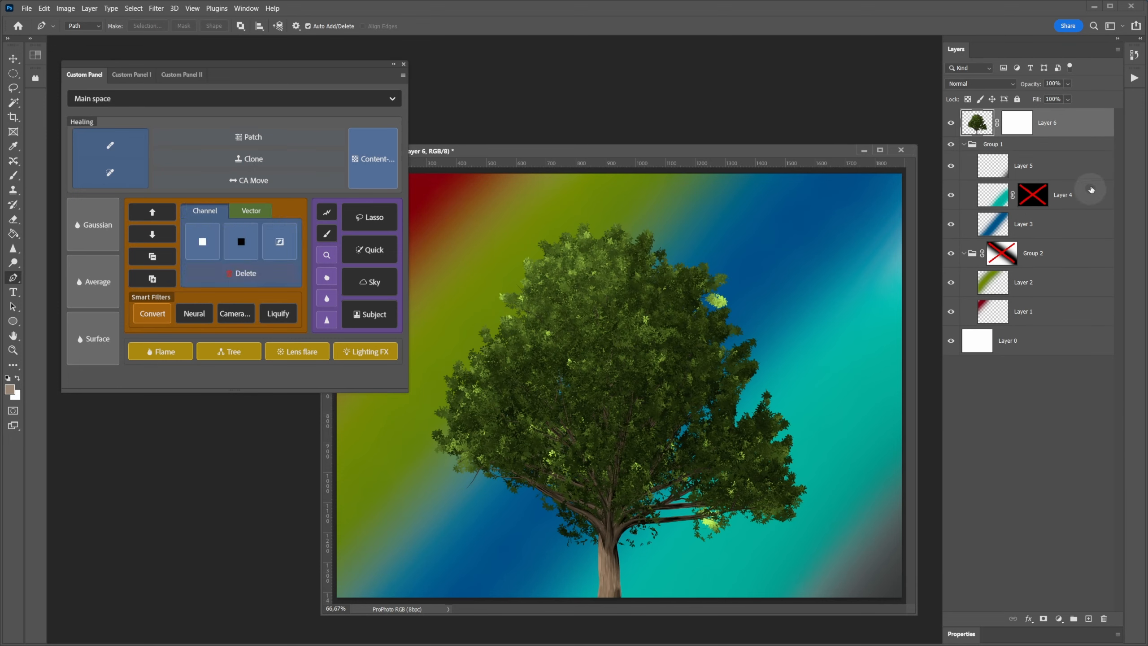
left_click(246, 273)
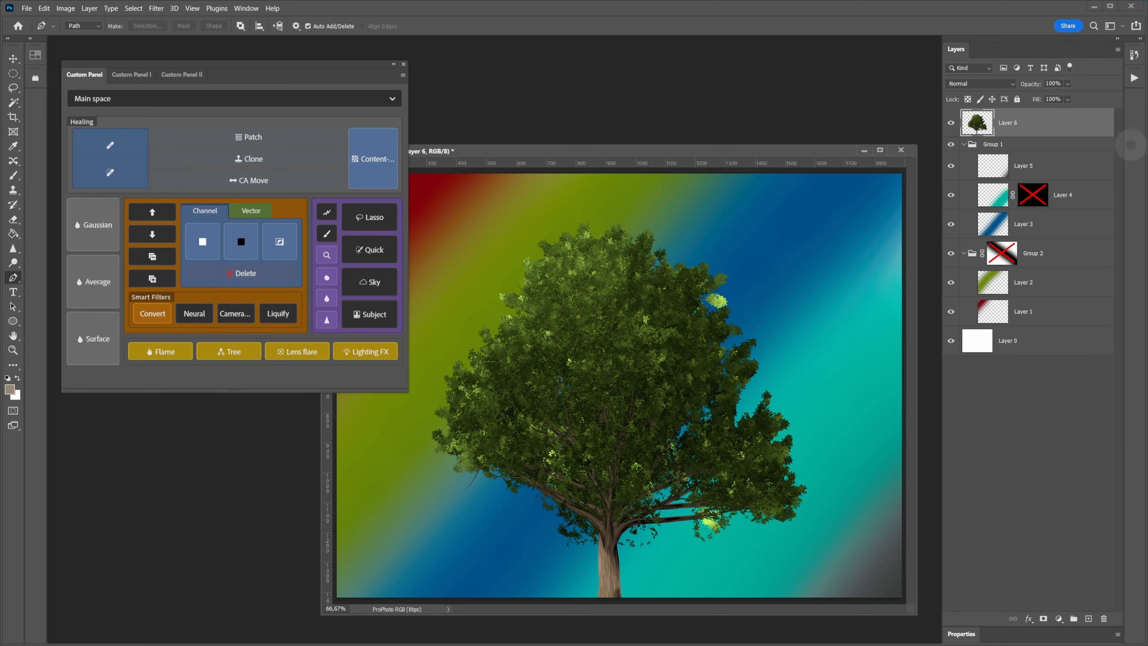
Step: Create a new space labelled Layer in Custom Panel I
left_click(133, 75)
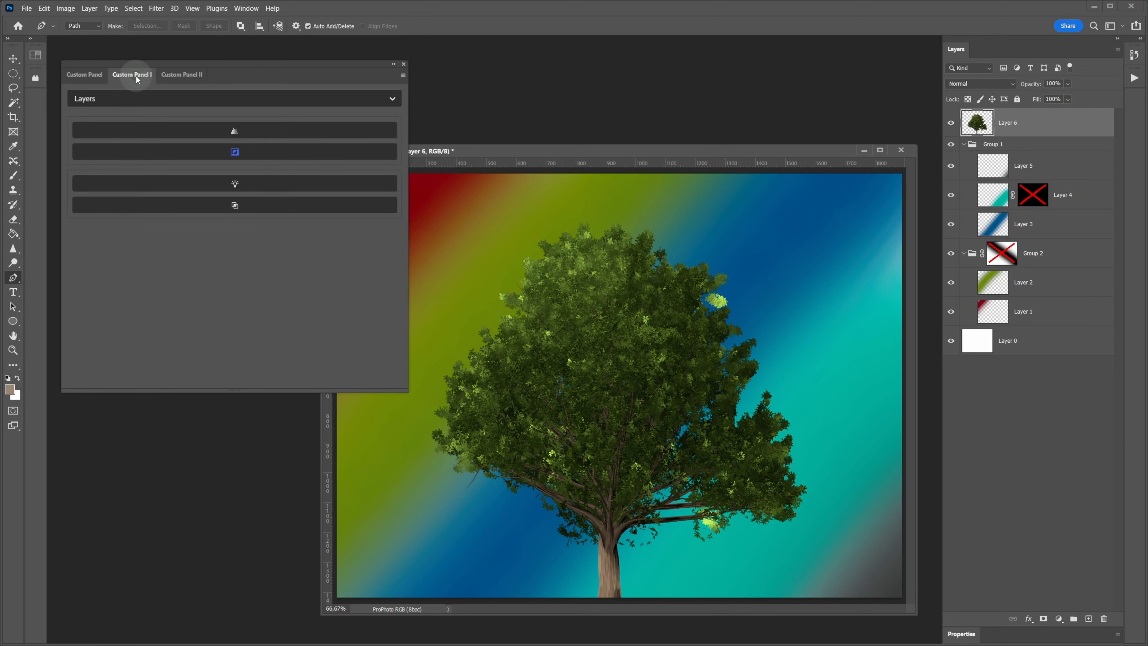
left_click(402, 75)
left_click(432, 93)
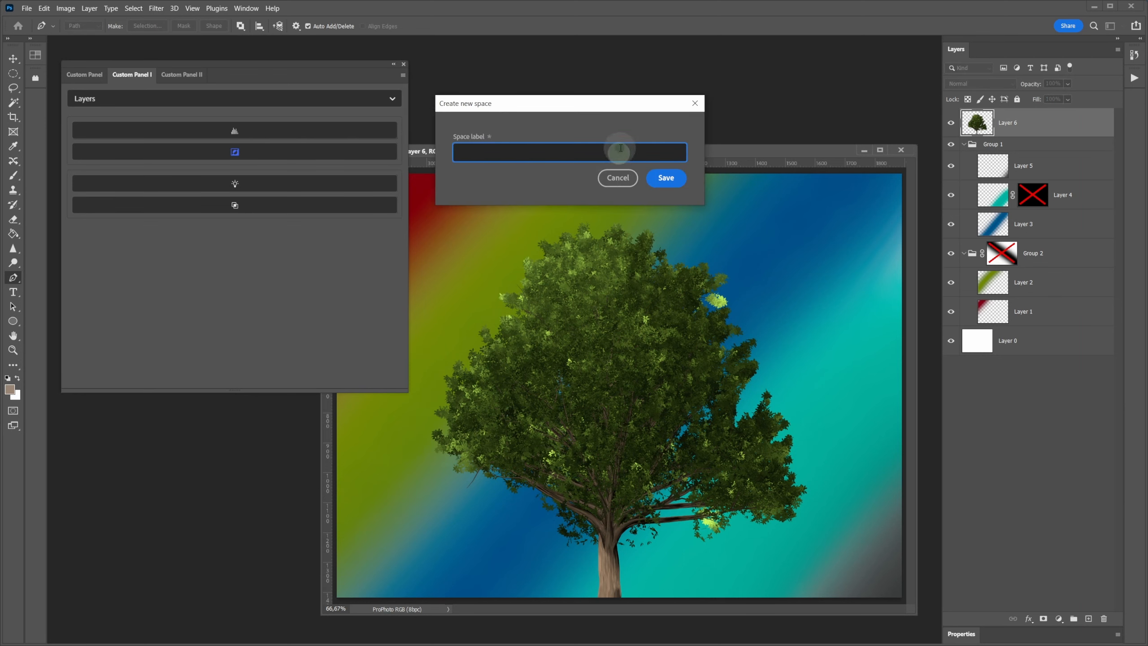
type("r")
key("Return")
Step: Start a layout for the Layer space and add a button labelled Merge to it
left_click(235, 140)
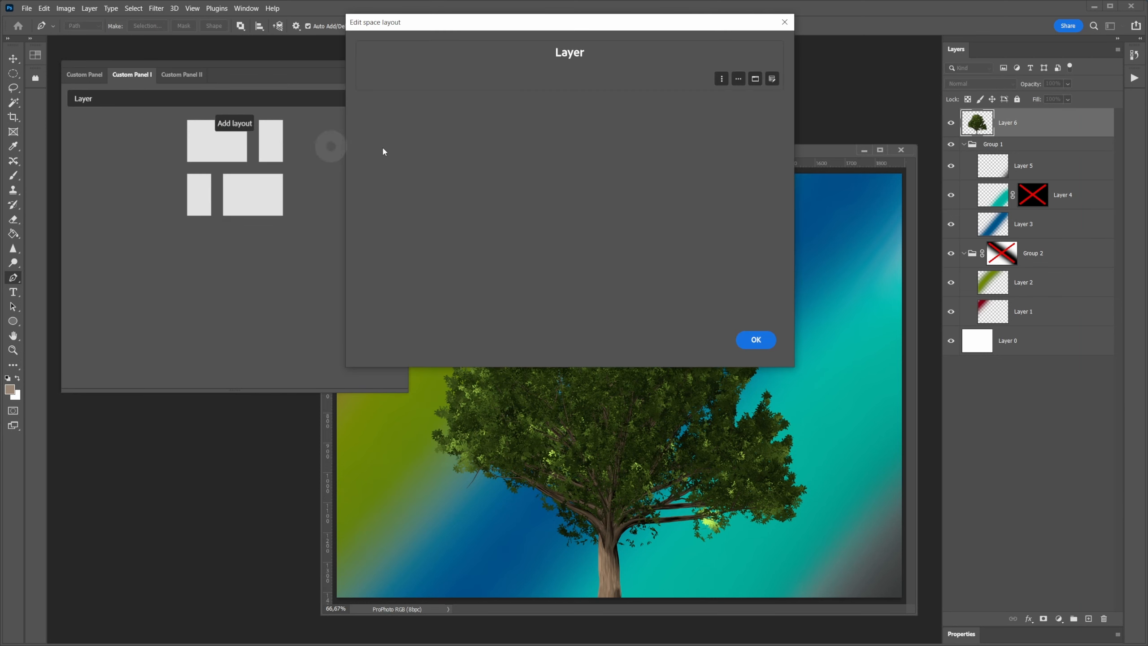
left_click(770, 80)
left_click(706, 98)
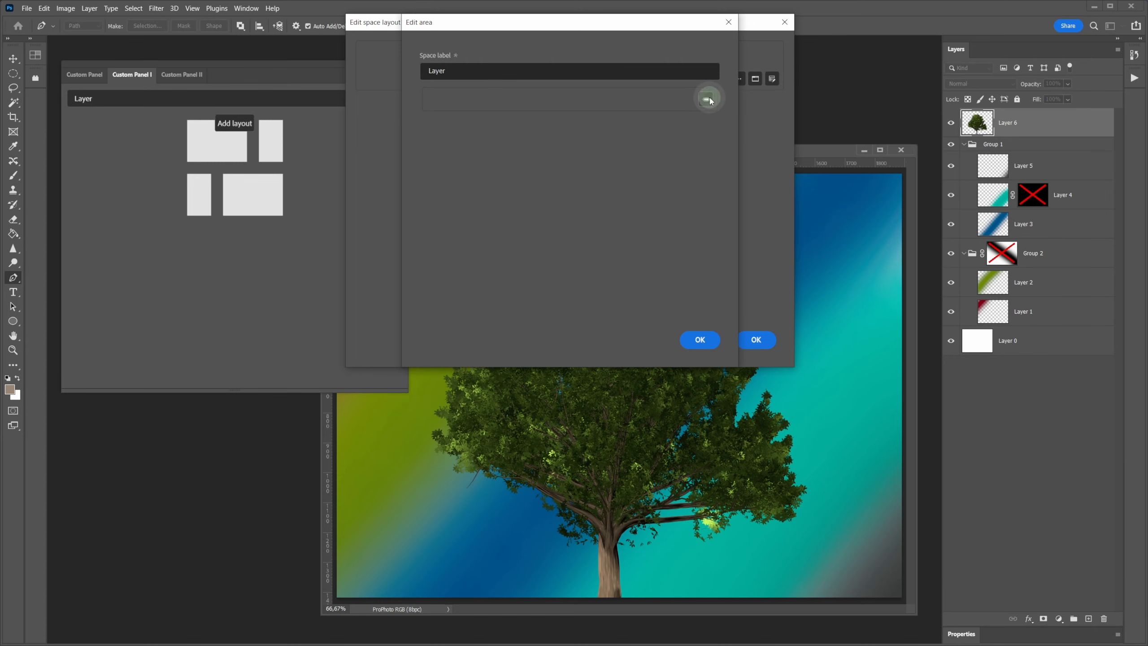
left_click(492, 151)
type("Merge")
key("Return")
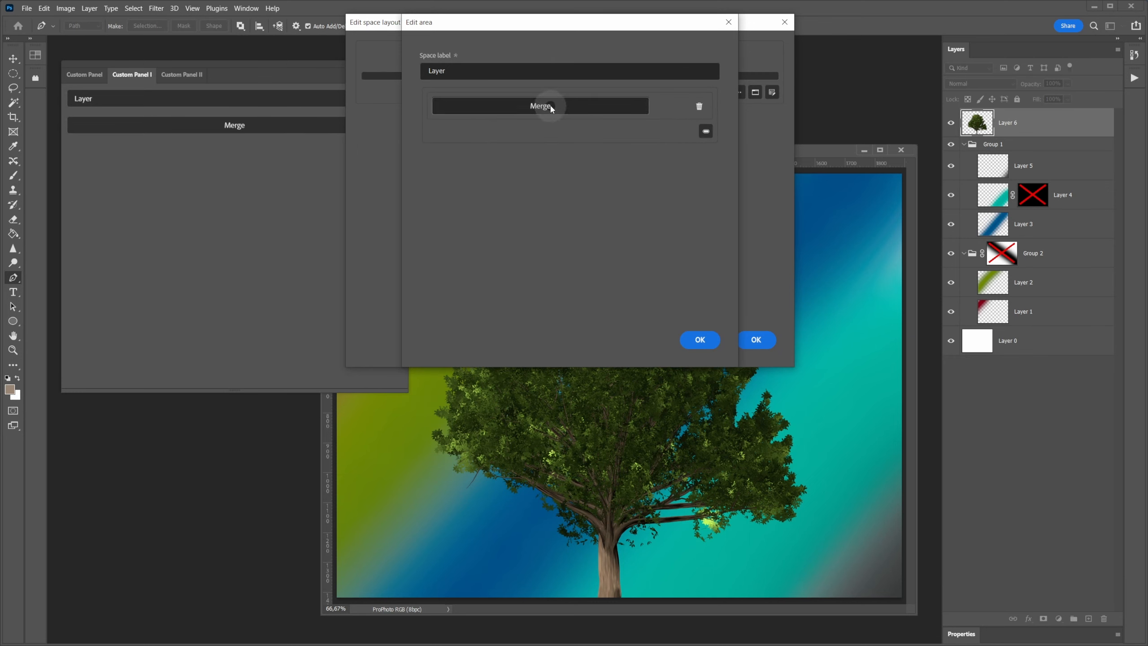
Step: Assign the layer action Merge visible on top to the Merge button and save the space layout
left_click(548, 108)
left_click(500, 143)
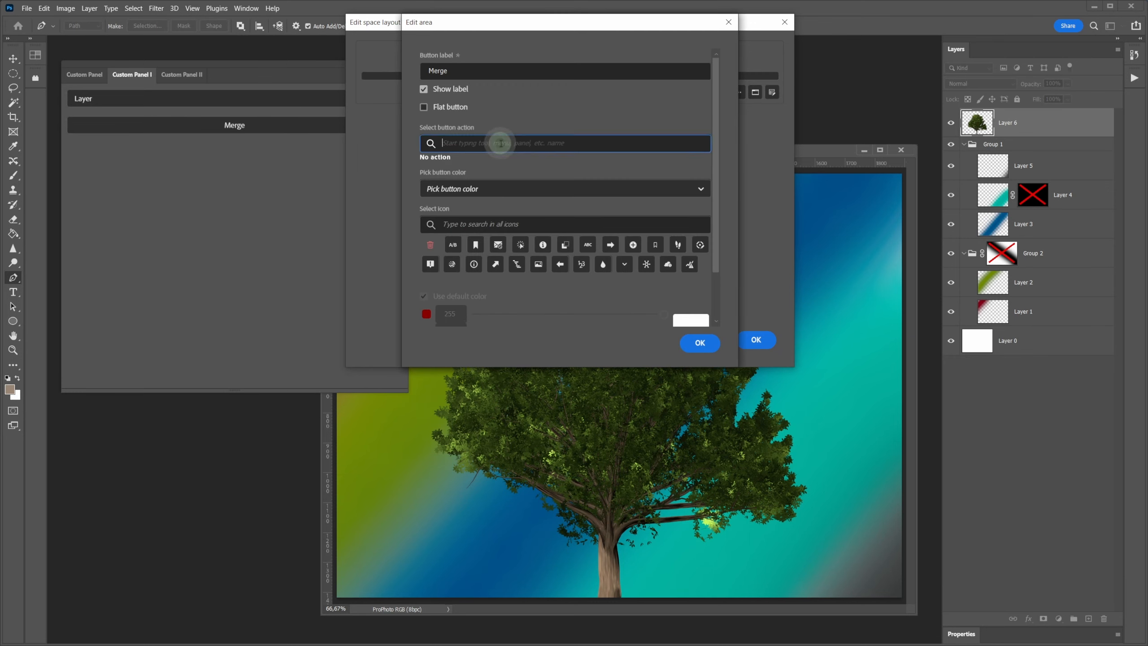
type("@layer")
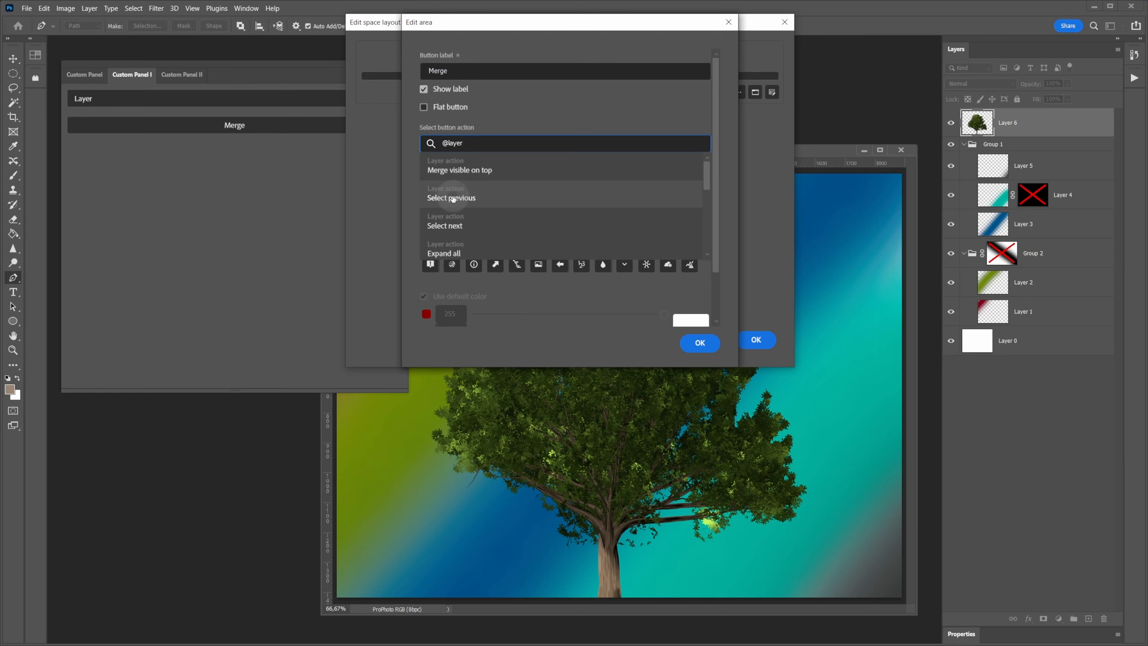
mouse_move(704, 176)
left_mouse_down()
mouse_move(714, 238)
mouse_move(704, 156)
left_mouse_up()
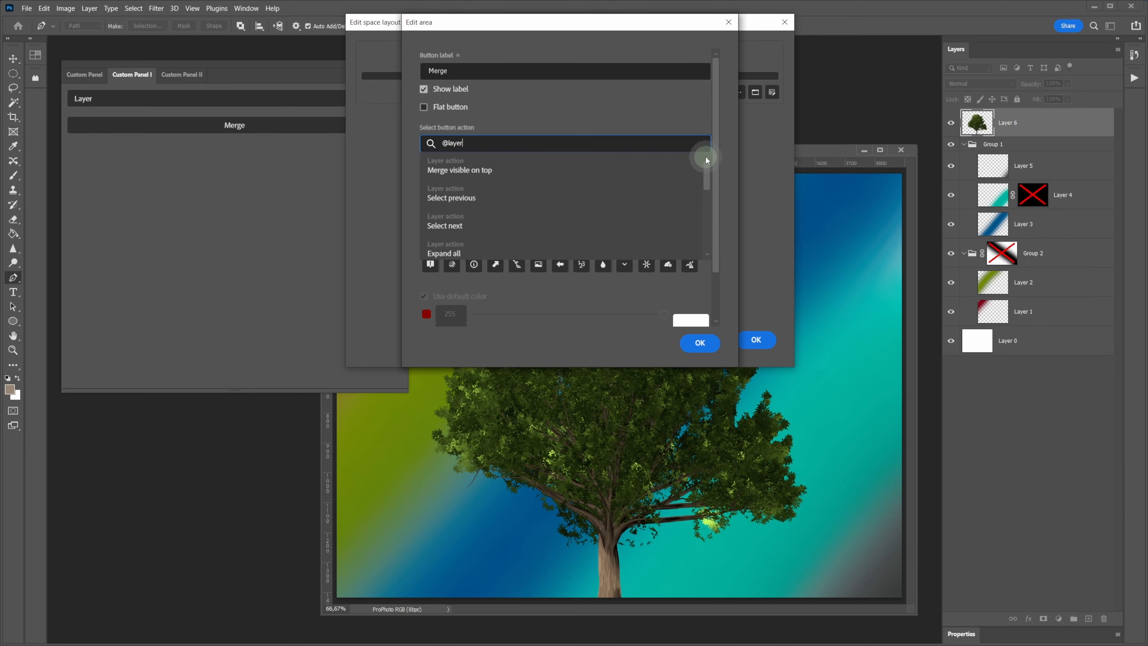
left_click(485, 162)
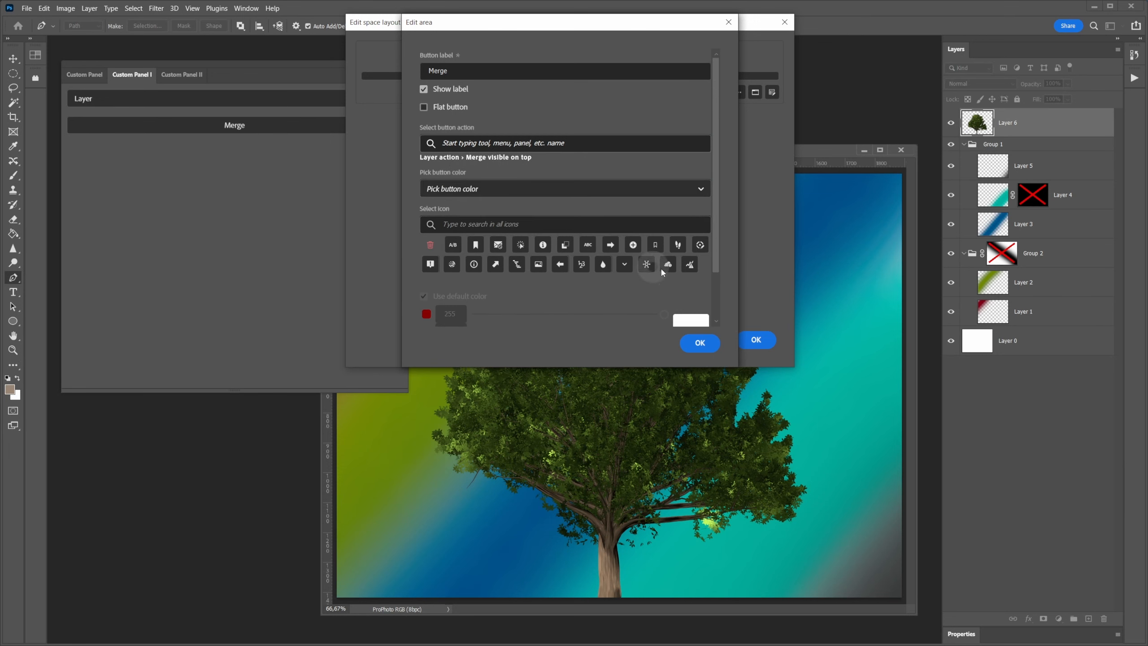
left_click(751, 337)
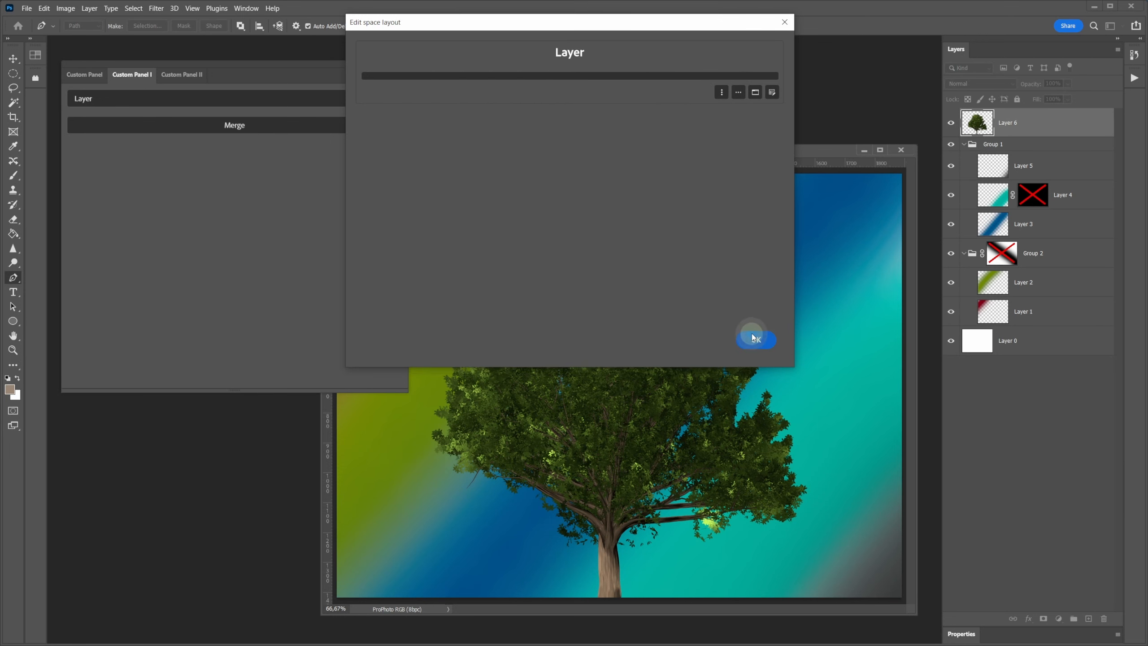
Step: Try the custom Merge action with no layers selected, and undo the merged layer
left_click(1063, 358)
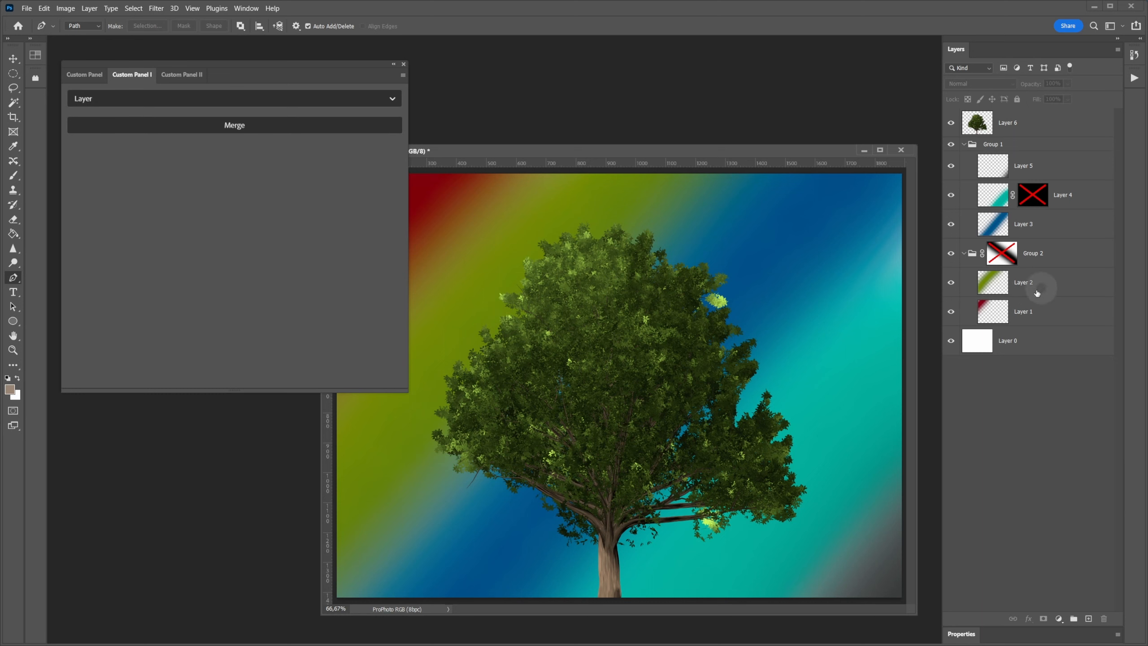
left_click(318, 196)
left_click(237, 135)
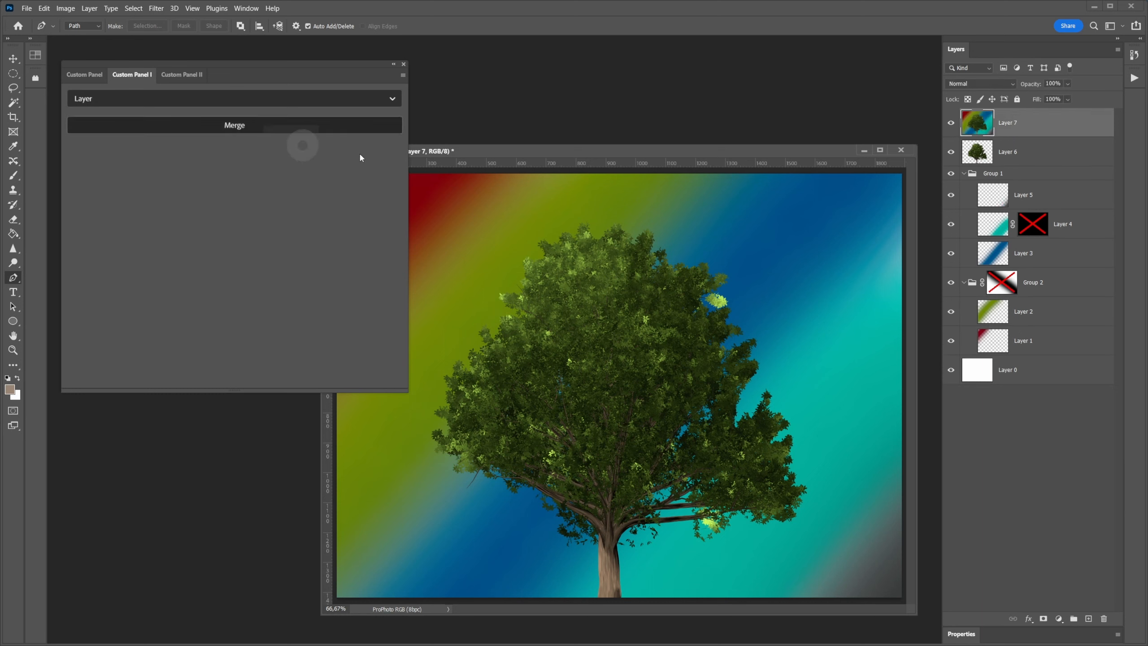
key("ctrl+z")
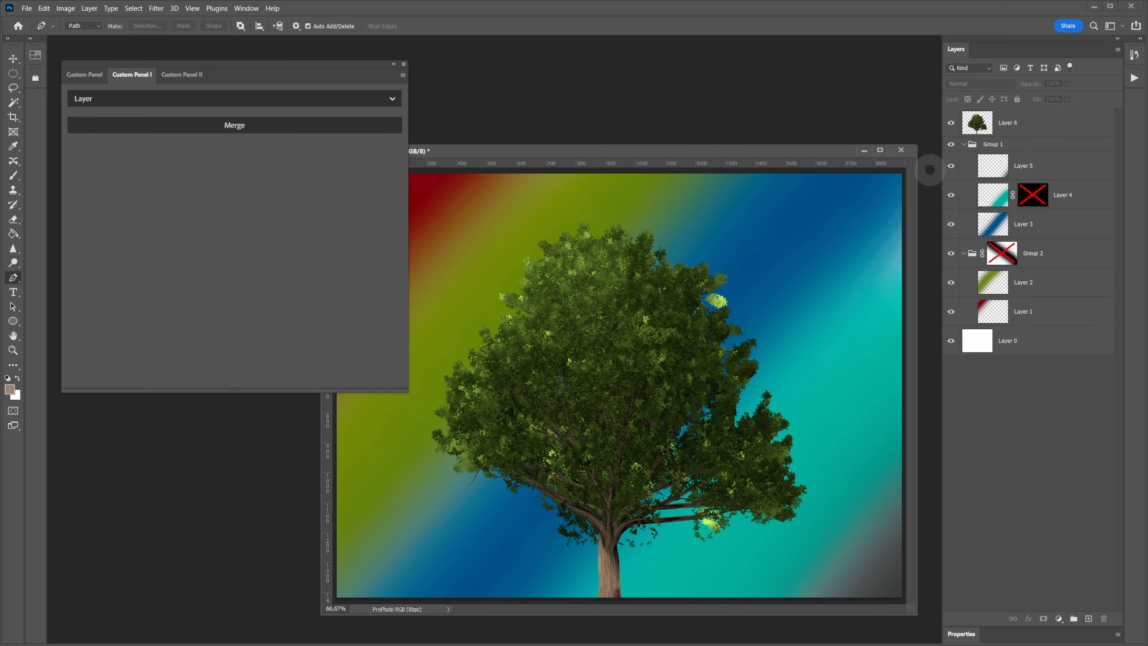
Step: Select Layer 2, Group 2 and Layer 3, and run the custom Merge action on that selection
left_click(1051, 285)
left_click(1057, 226, "shift")
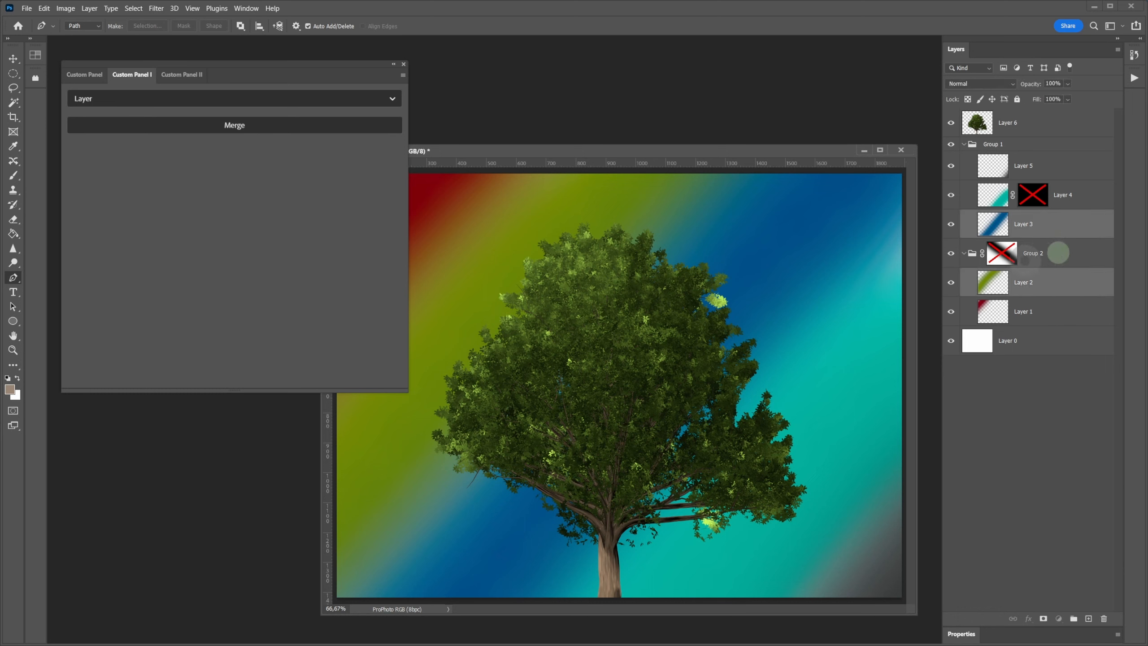
left_click(208, 127)
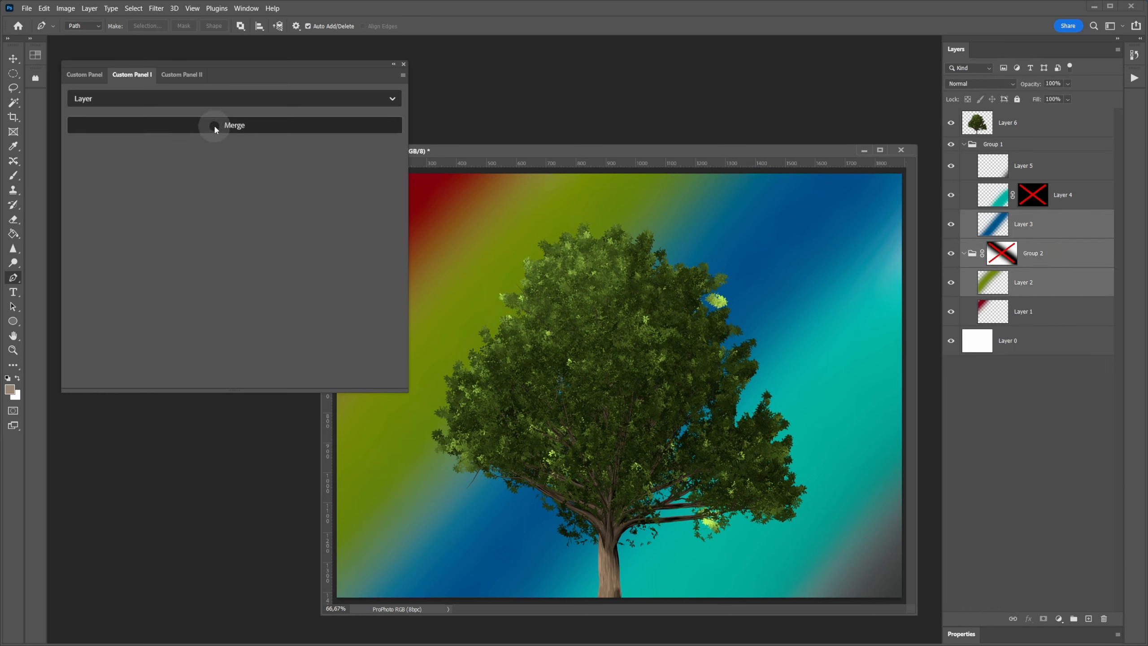